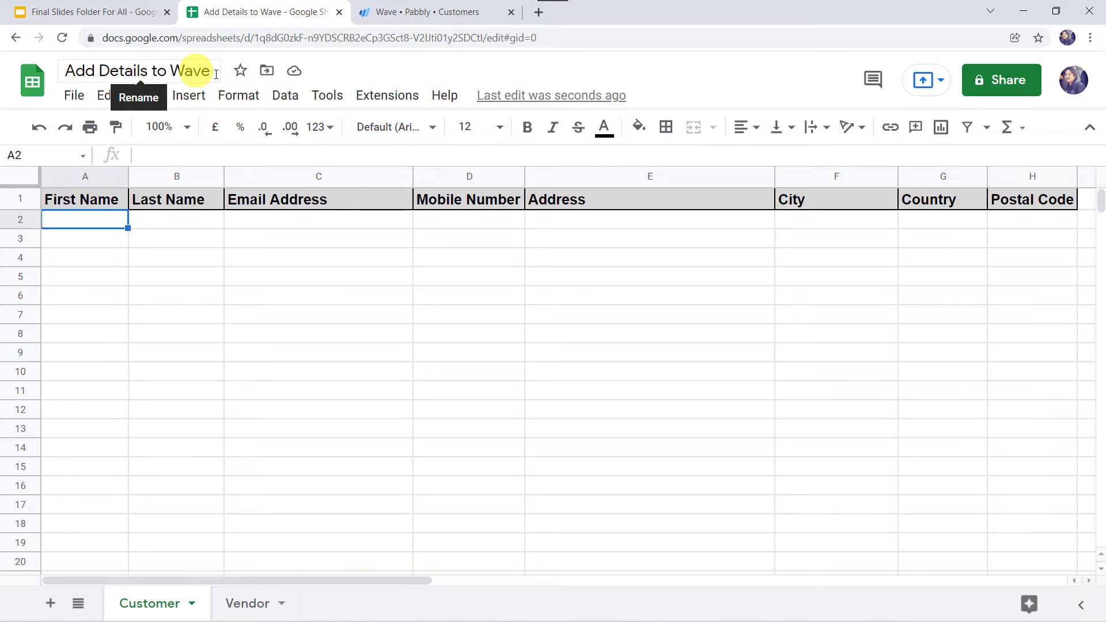
Compare Wave's list of 57 customers against the Customer tab of the Add Details to Wave spreadsheet
left_click(432, 10)
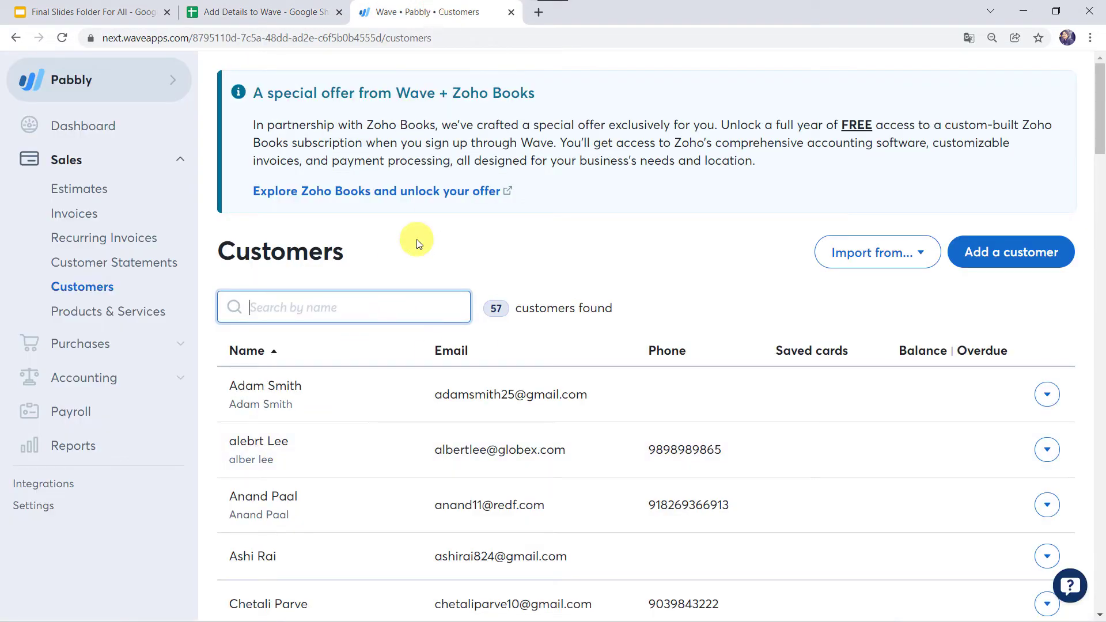
left_click(276, 16)
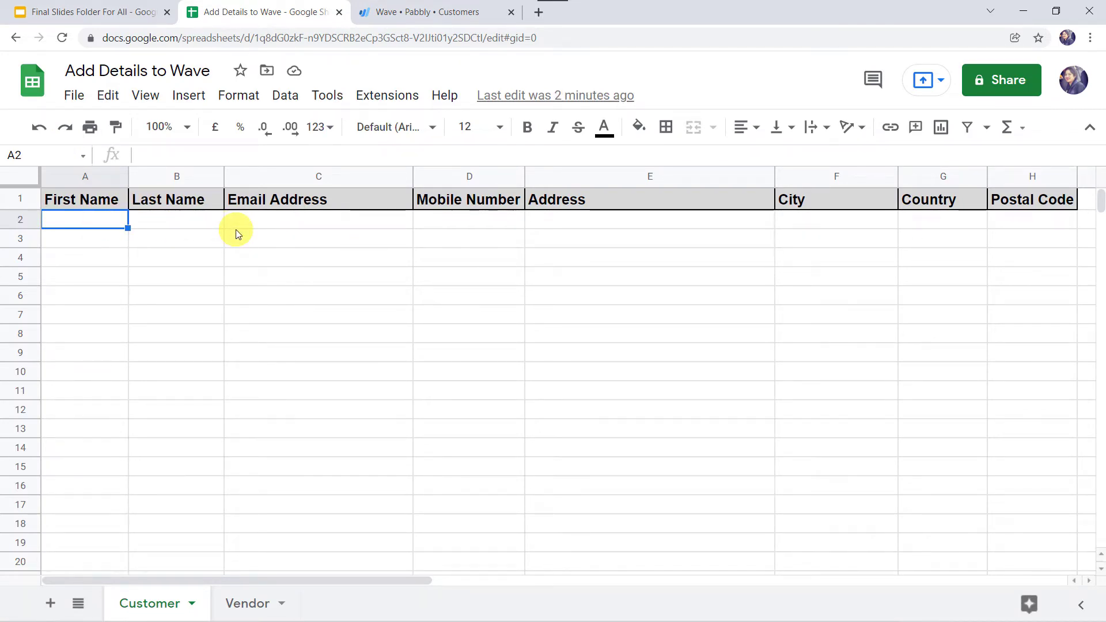
left_click(429, 14)
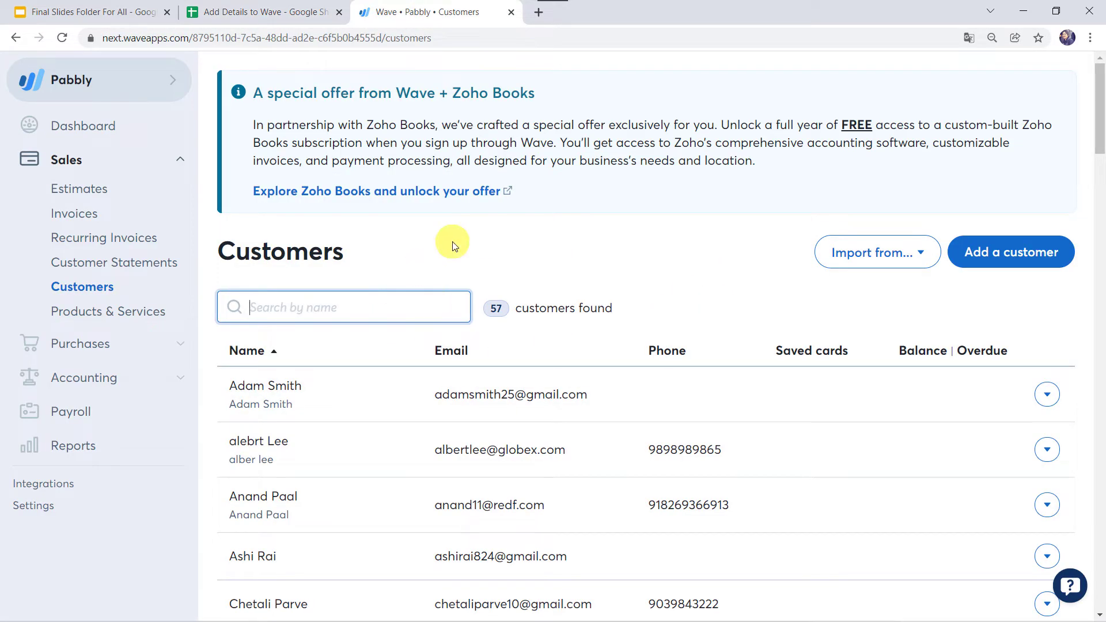
left_click(249, 11)
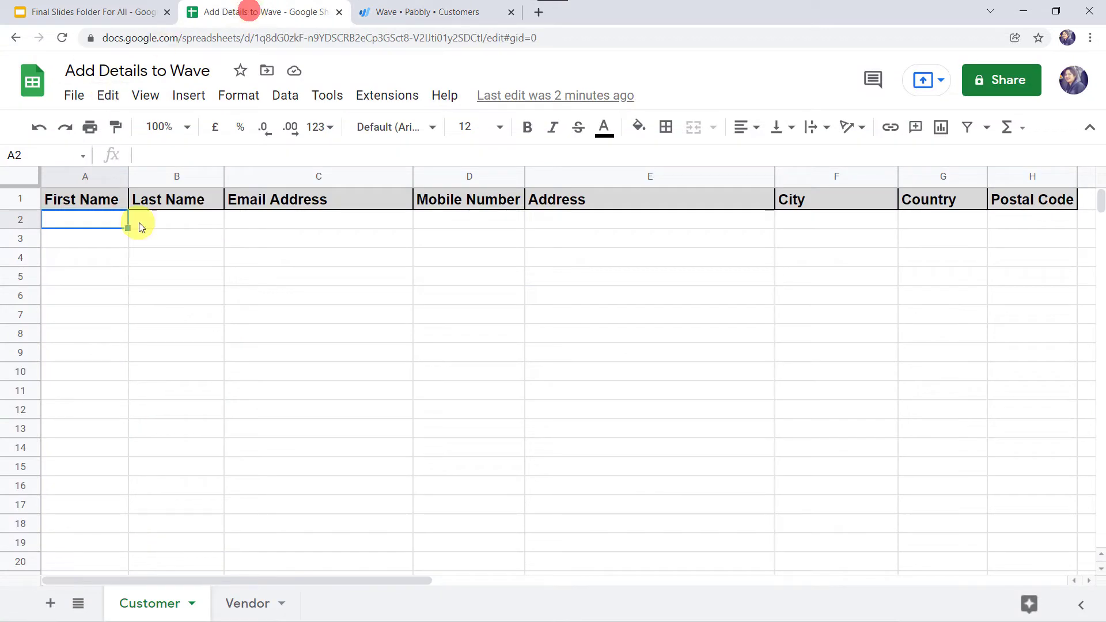
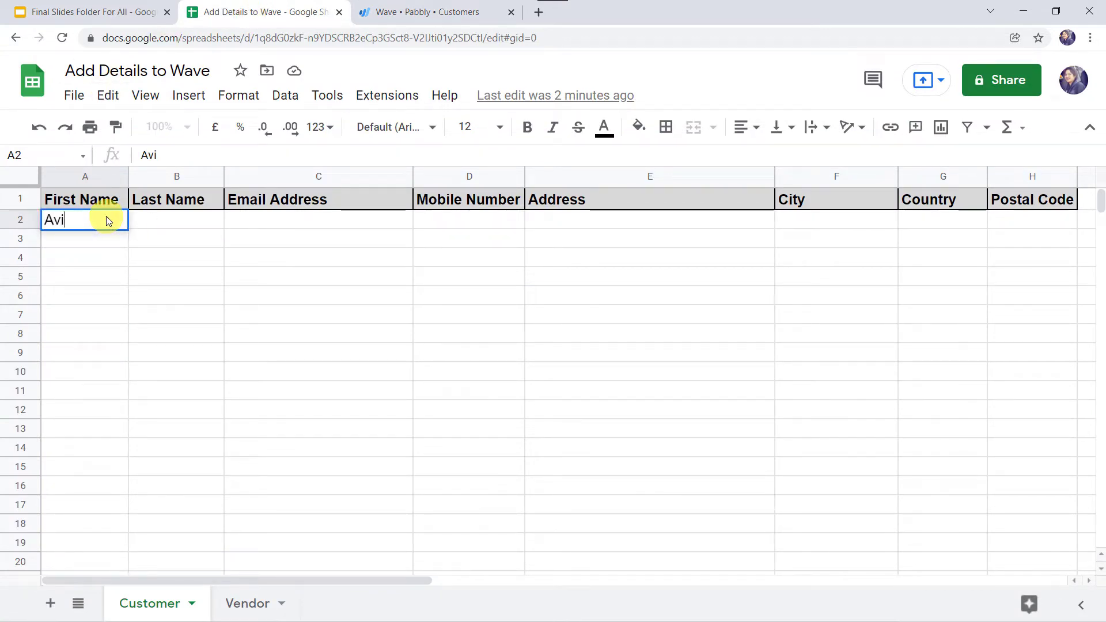
Enter the customer's first name, last name, e-mail address and mobile number in row 2
key("Tab")
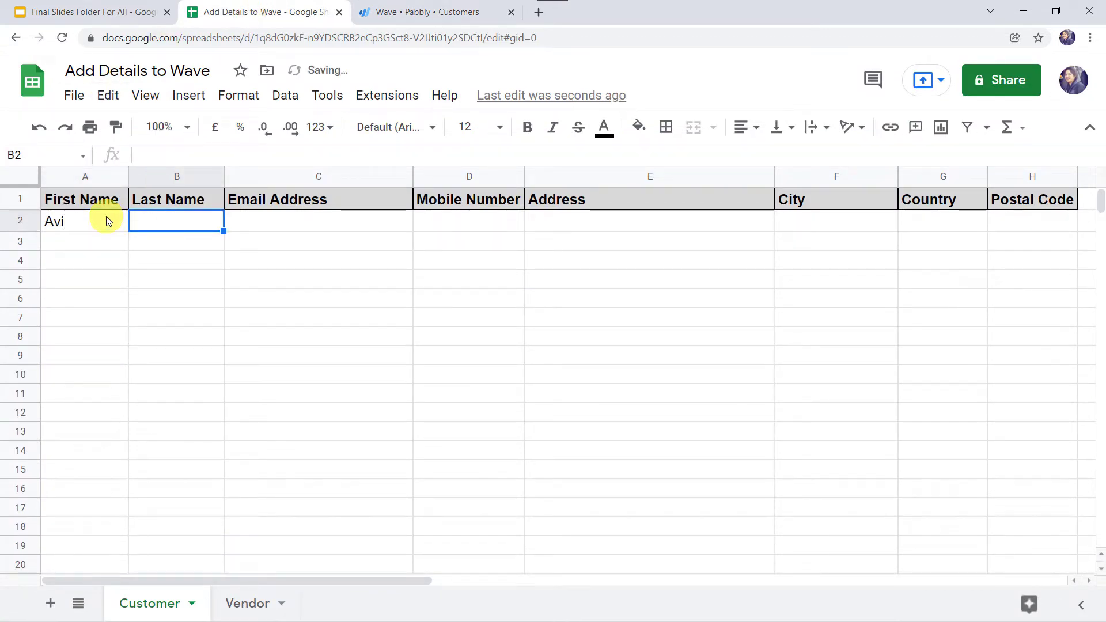
key("Tab")
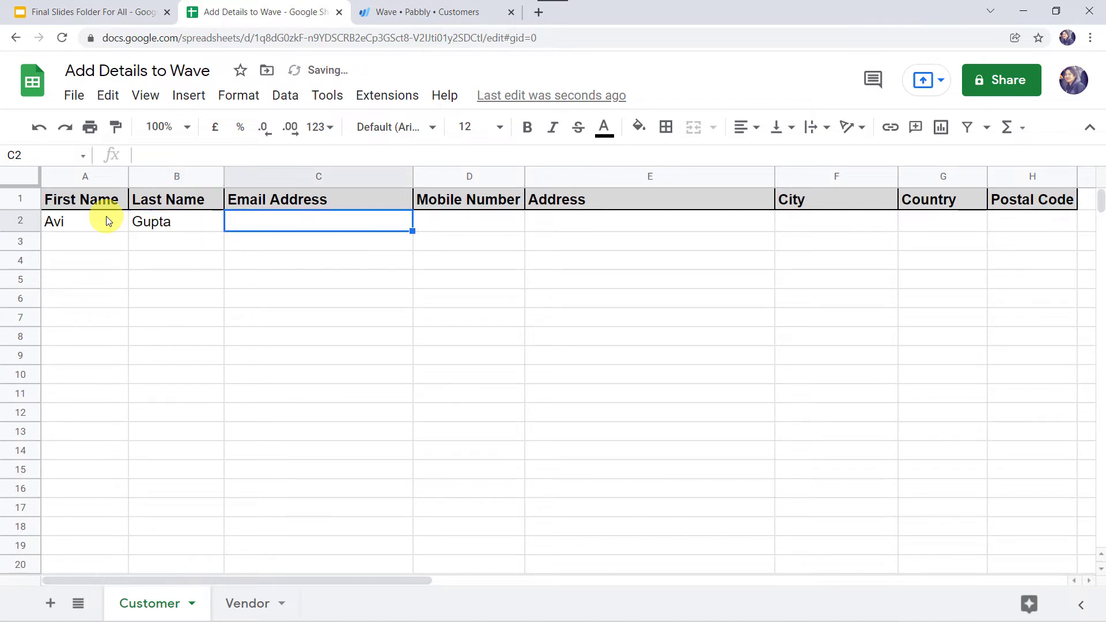
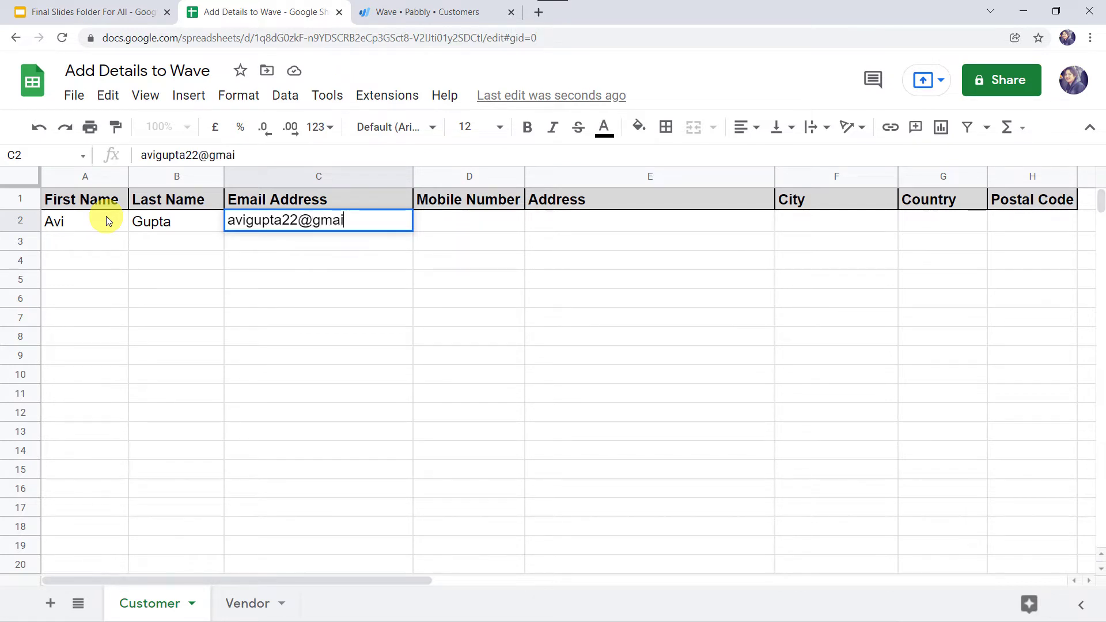
key("Tab")
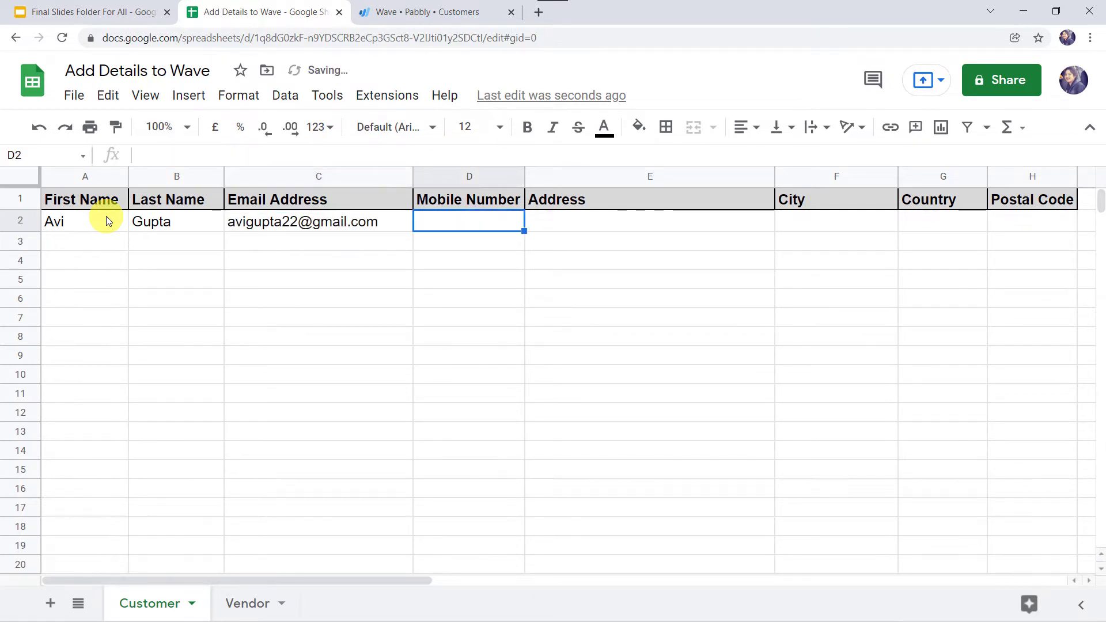
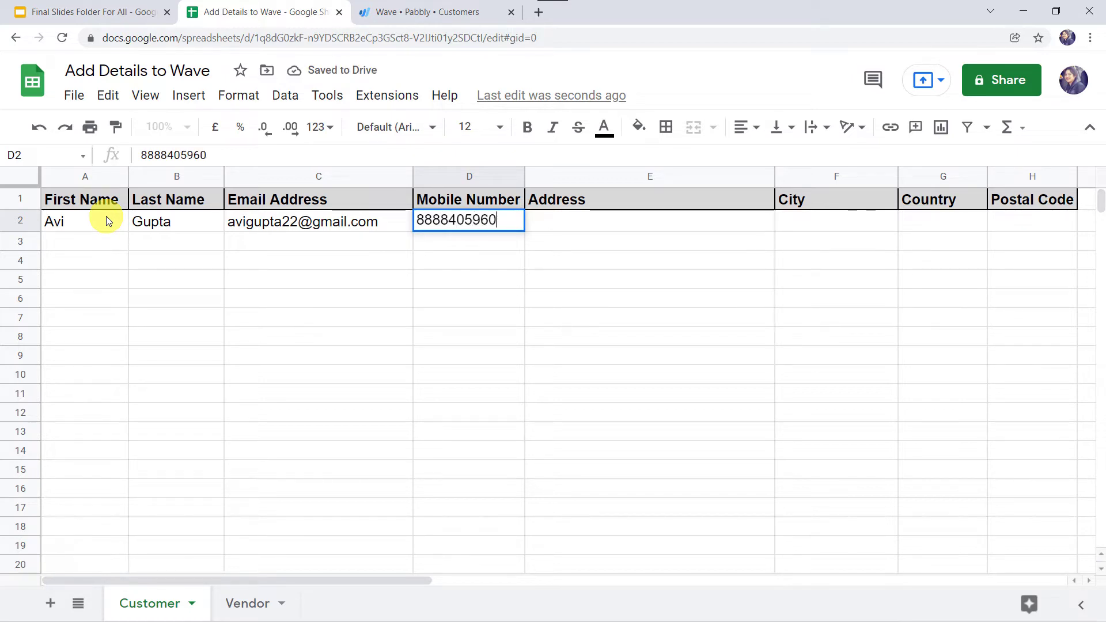
key("Tab")
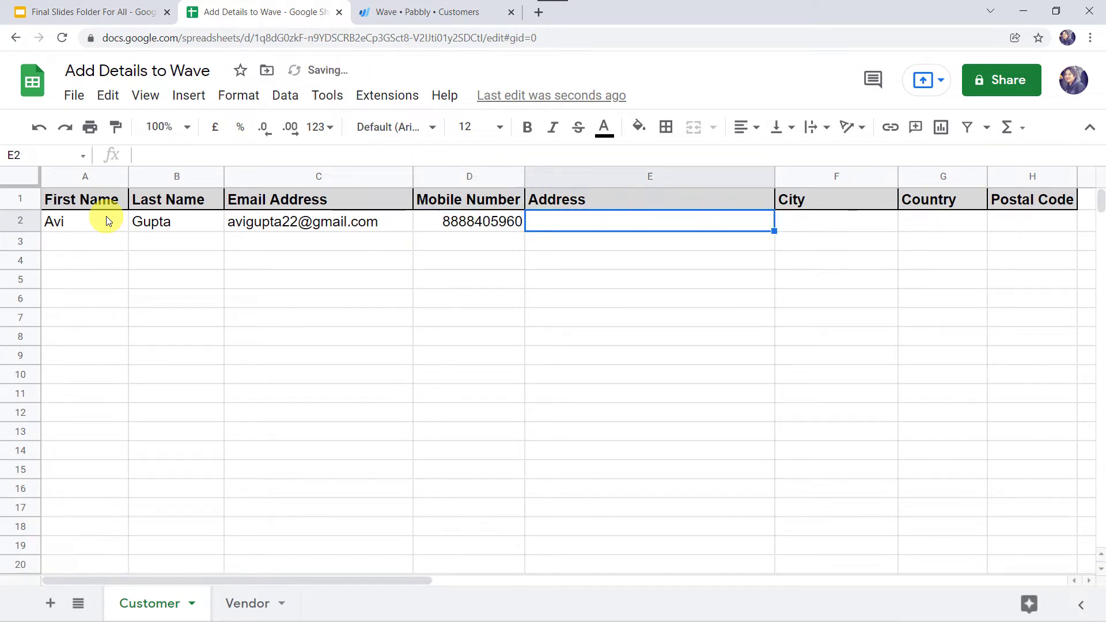
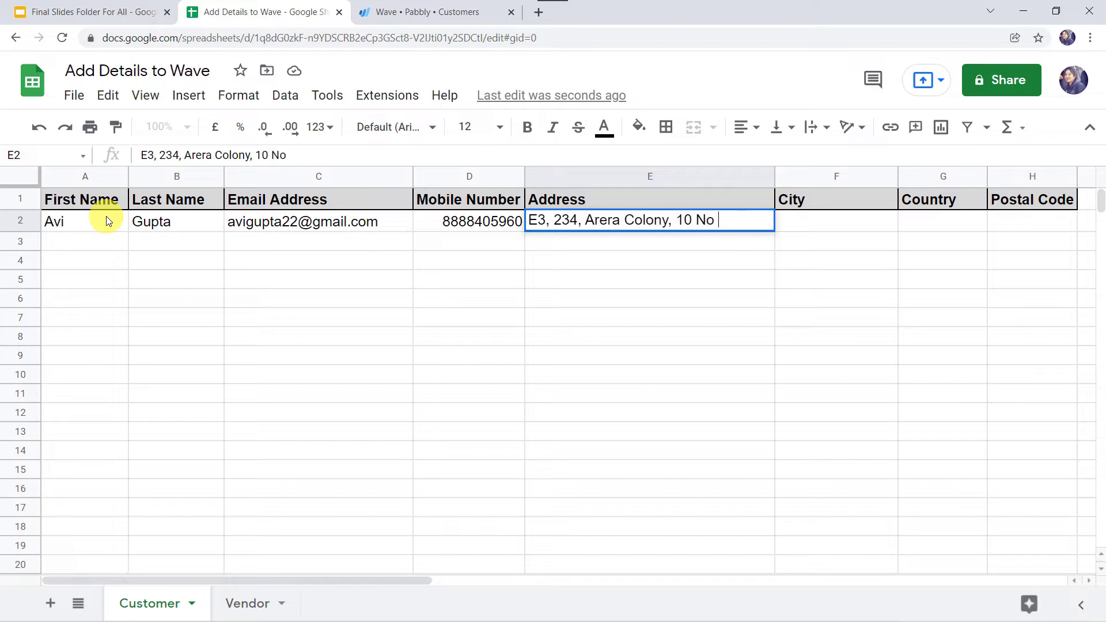
Fill in the customer's street address, city, country and postal code to complete row 2
key("Tab")
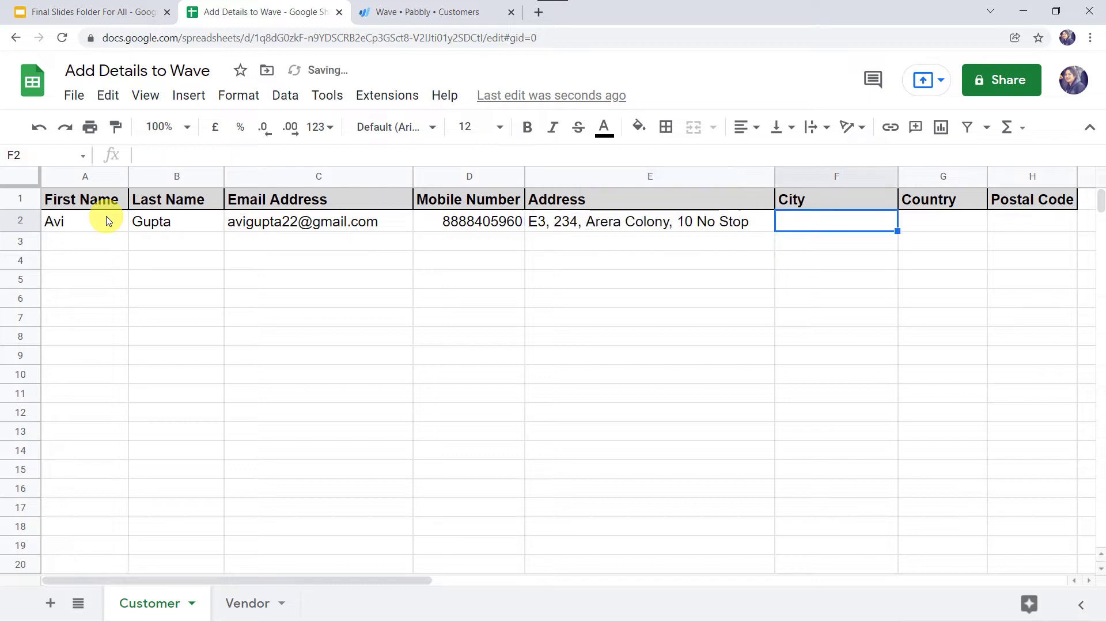
type("V")
key("BackSpace")
type("Bh")
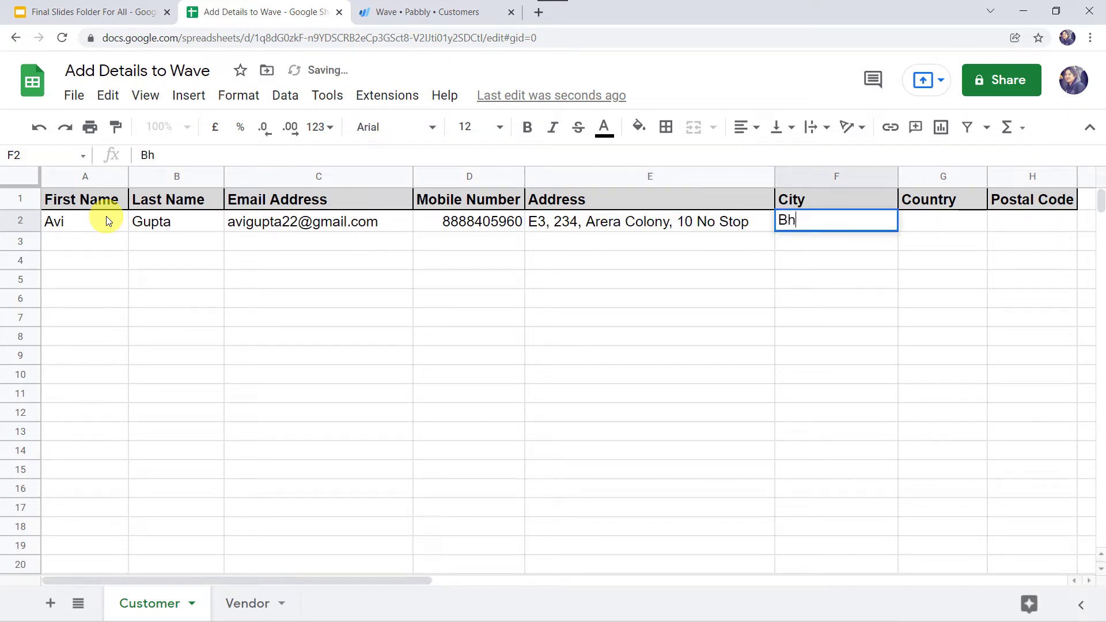
type("opal")
key("Tab")
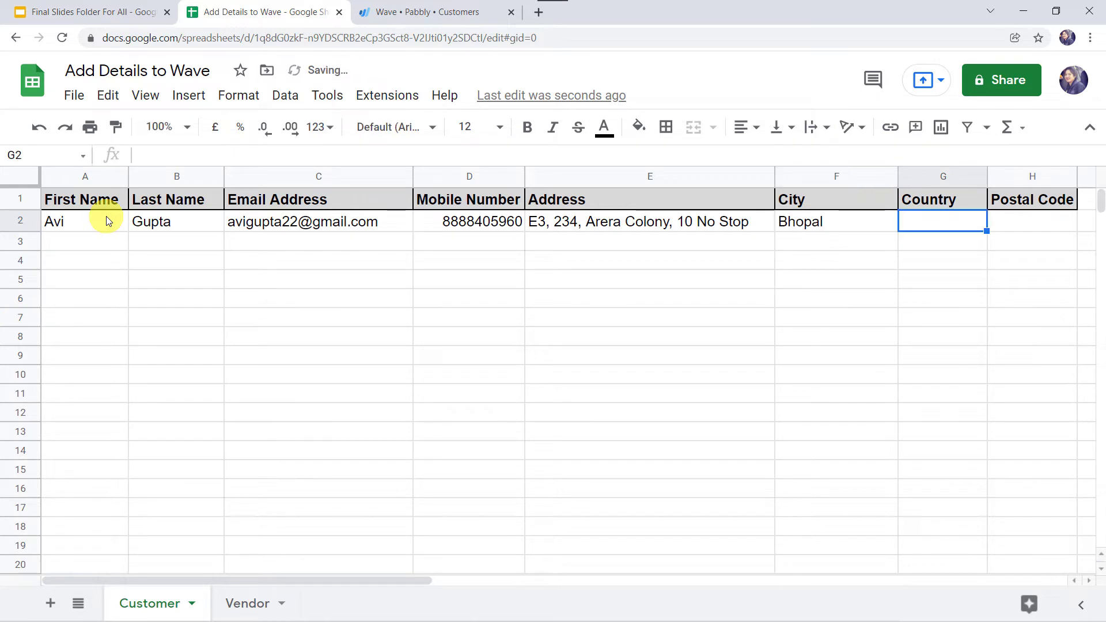
type("India")
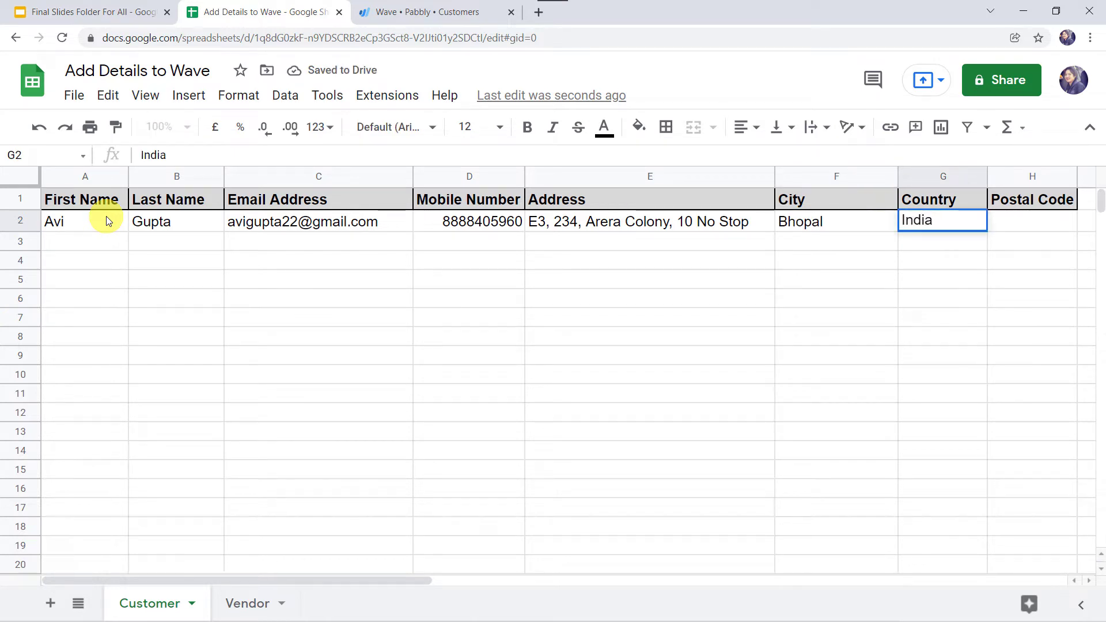
key("Tab")
type("4622")
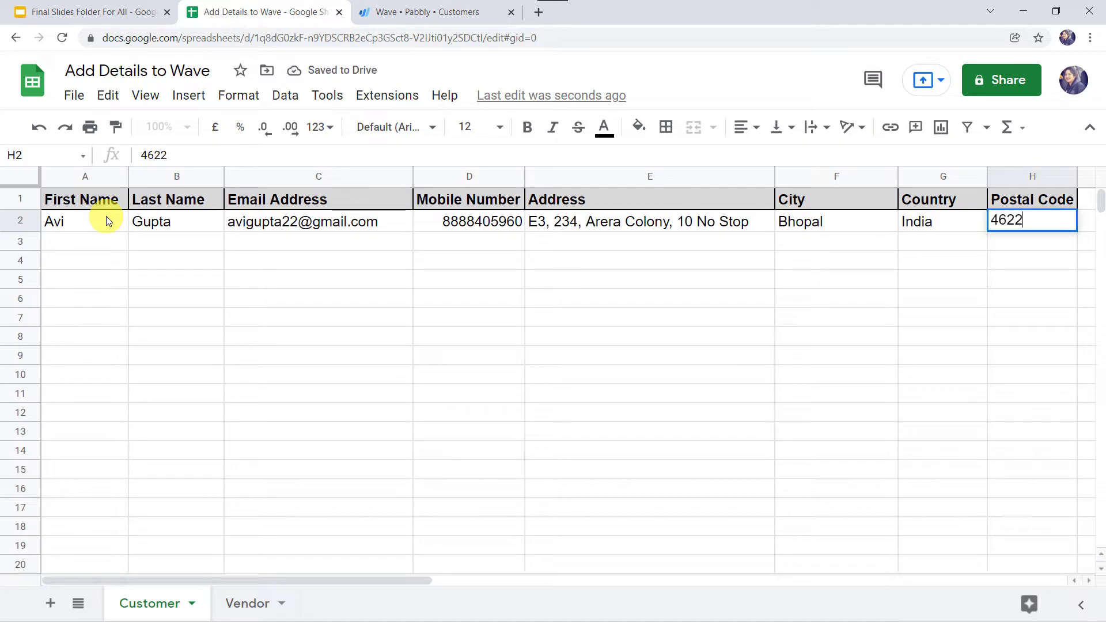
key("BackSpace")
type("022")
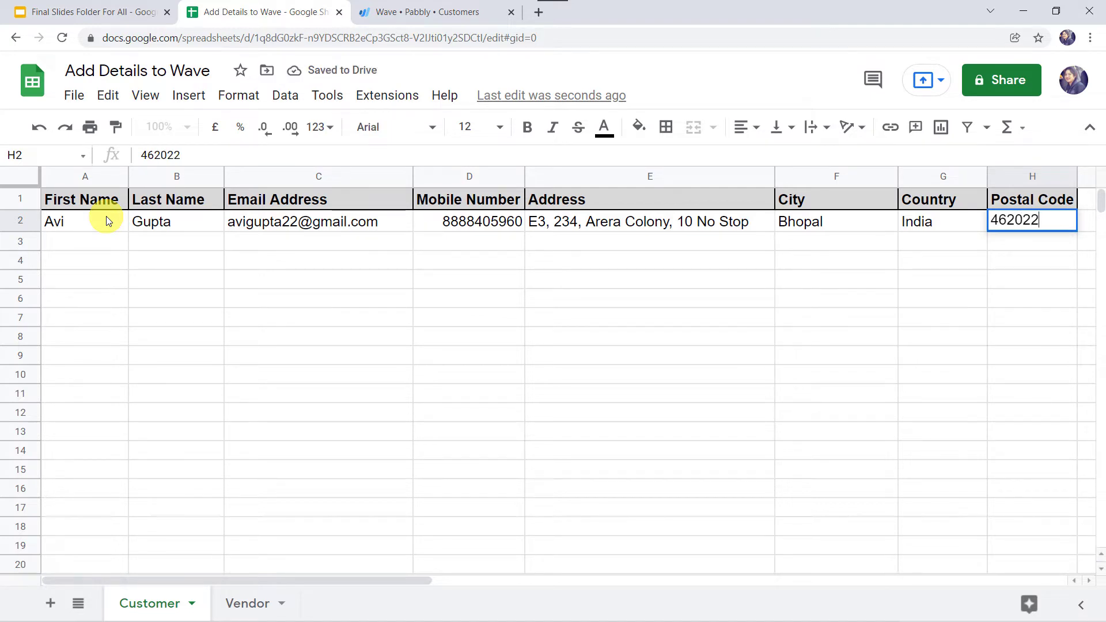
key("Return")
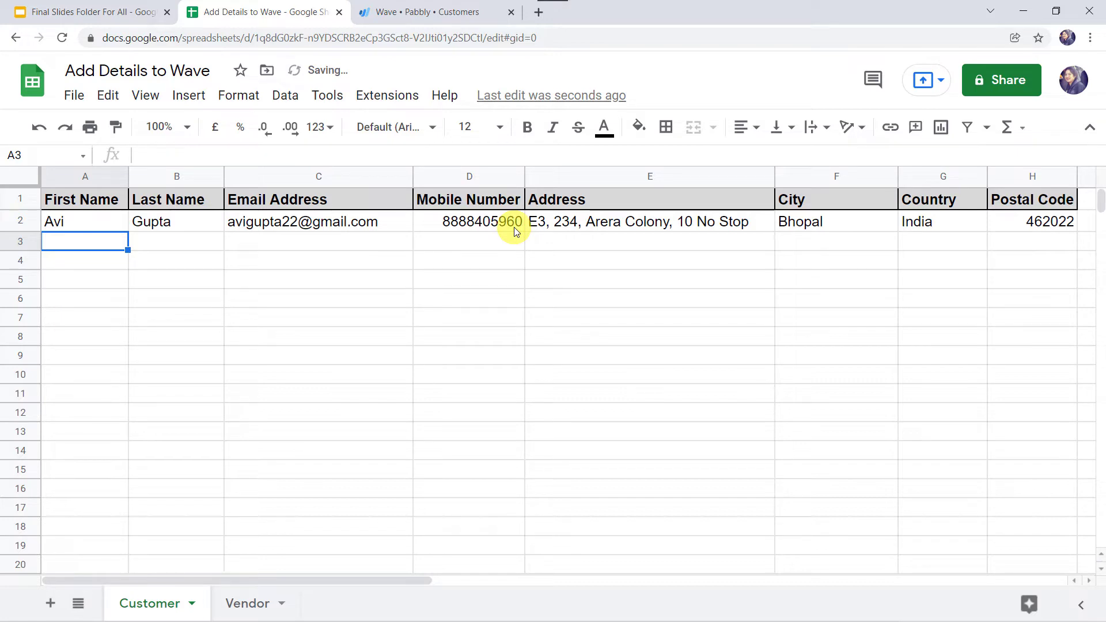
left_click(439, 7)
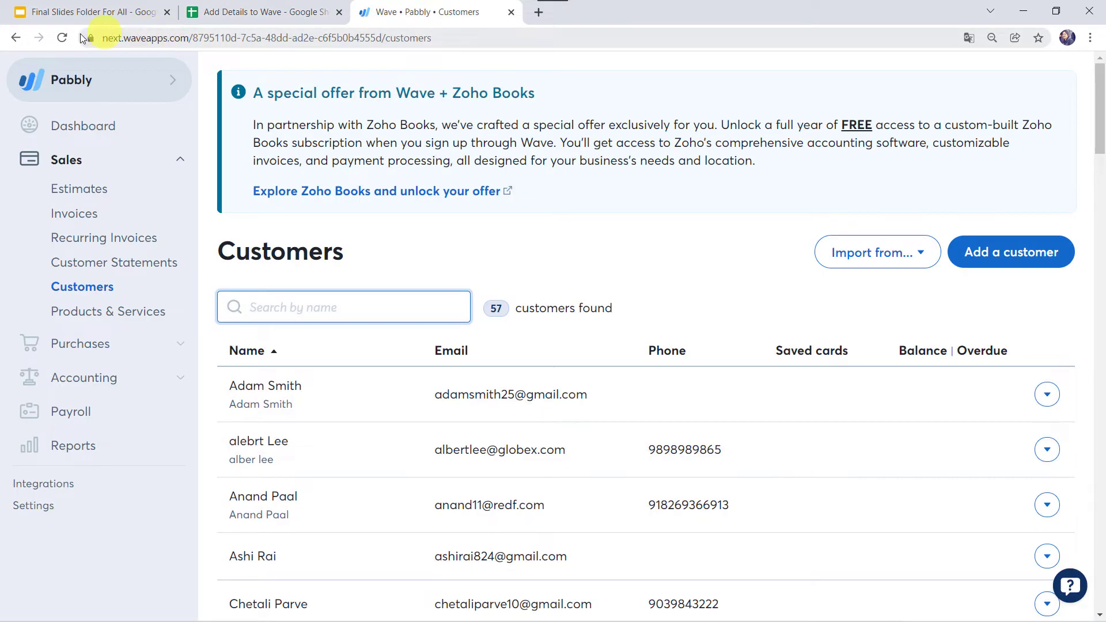
left_click(64, 38)
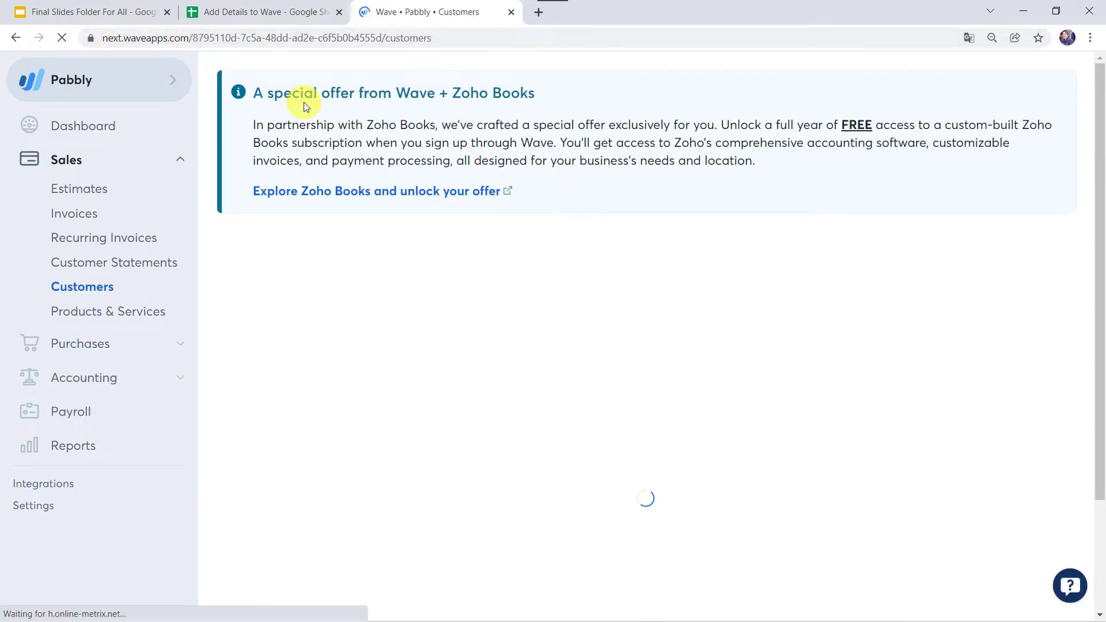
left_click(322, 306)
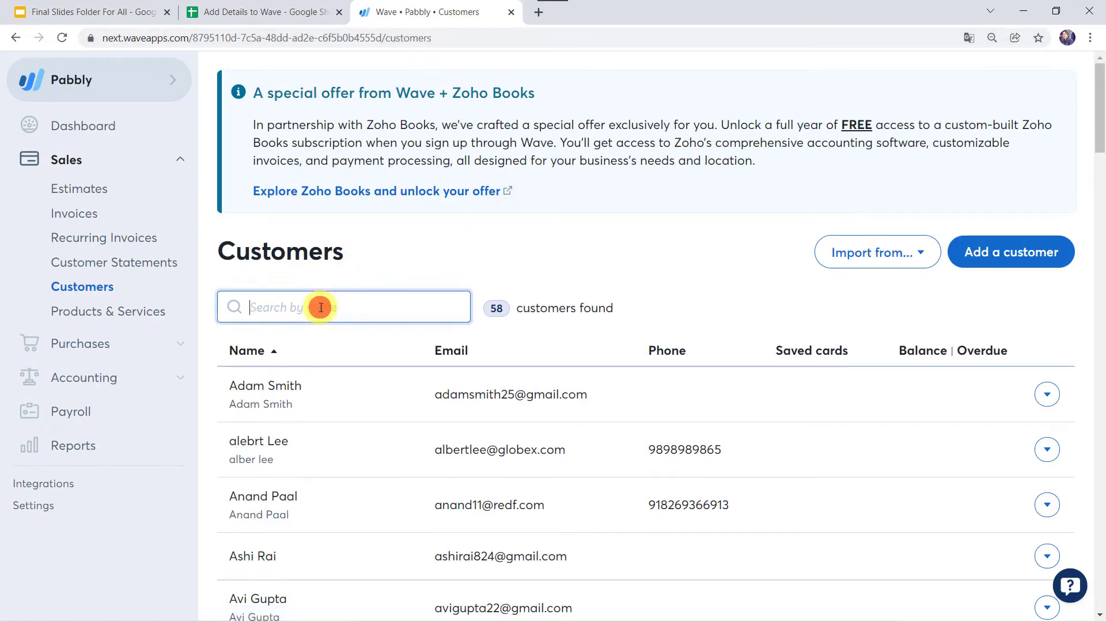
type("avi")
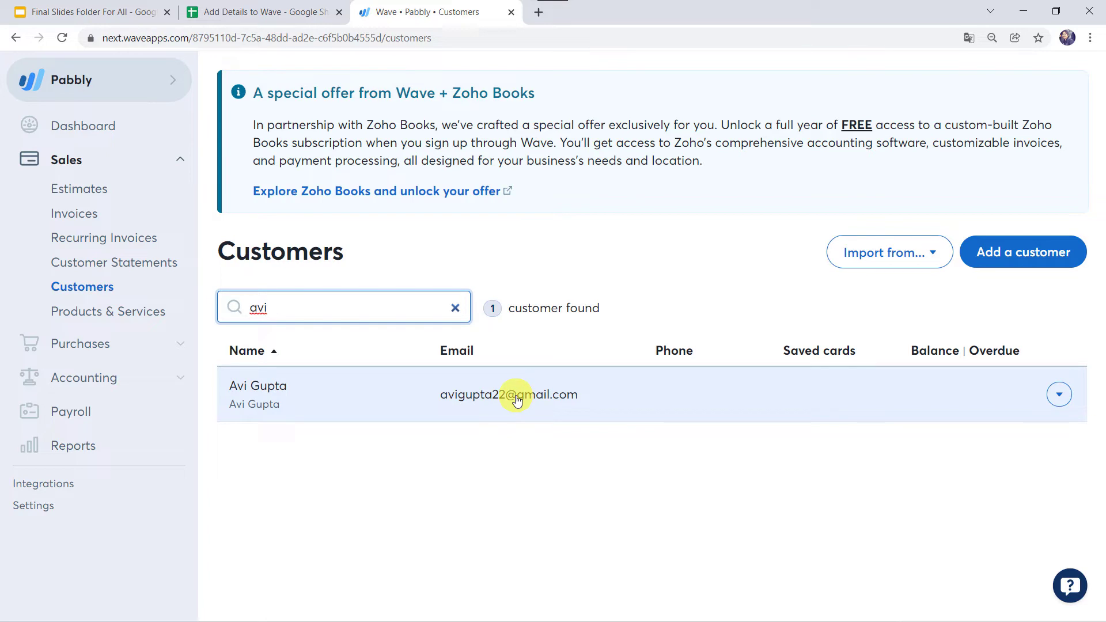
left_click(262, 11)
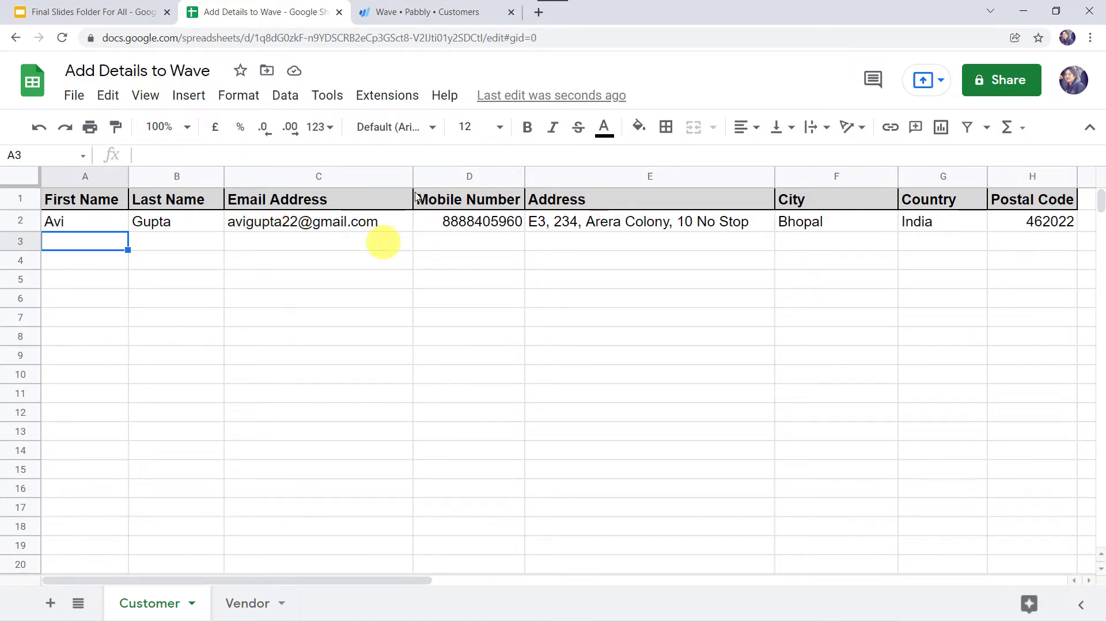
left_click(441, 5)
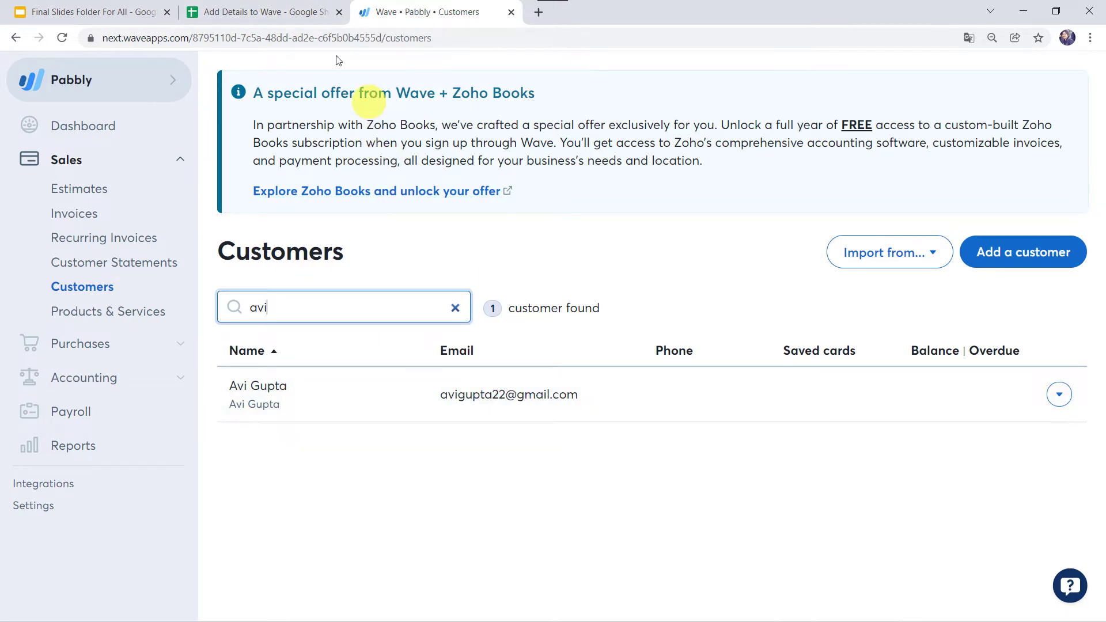
left_click(278, 12)
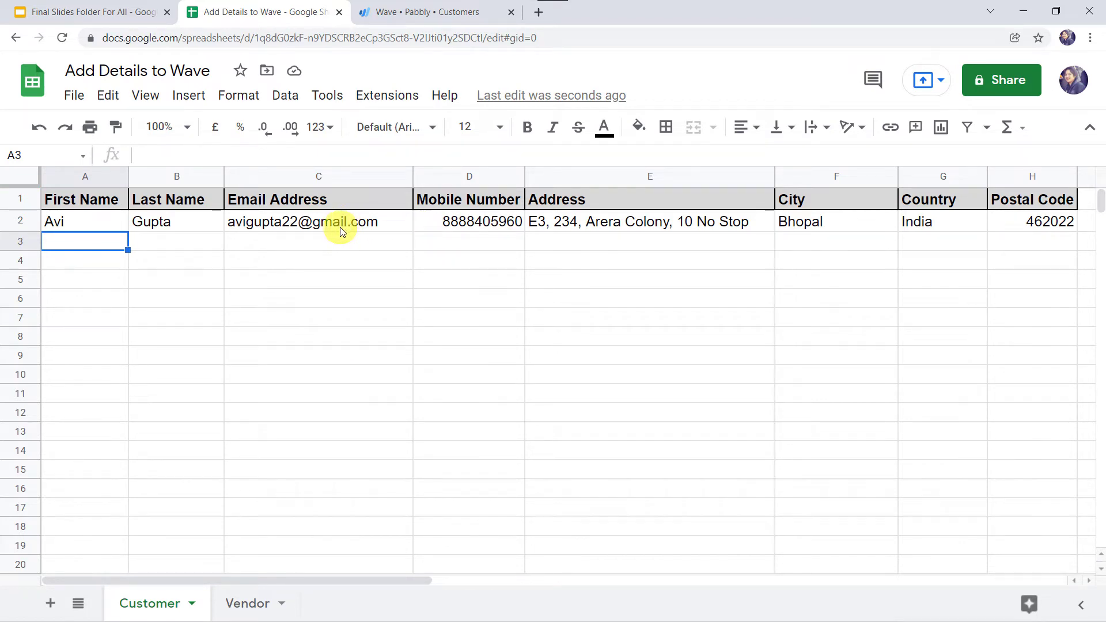
mouse_move(340, 231)
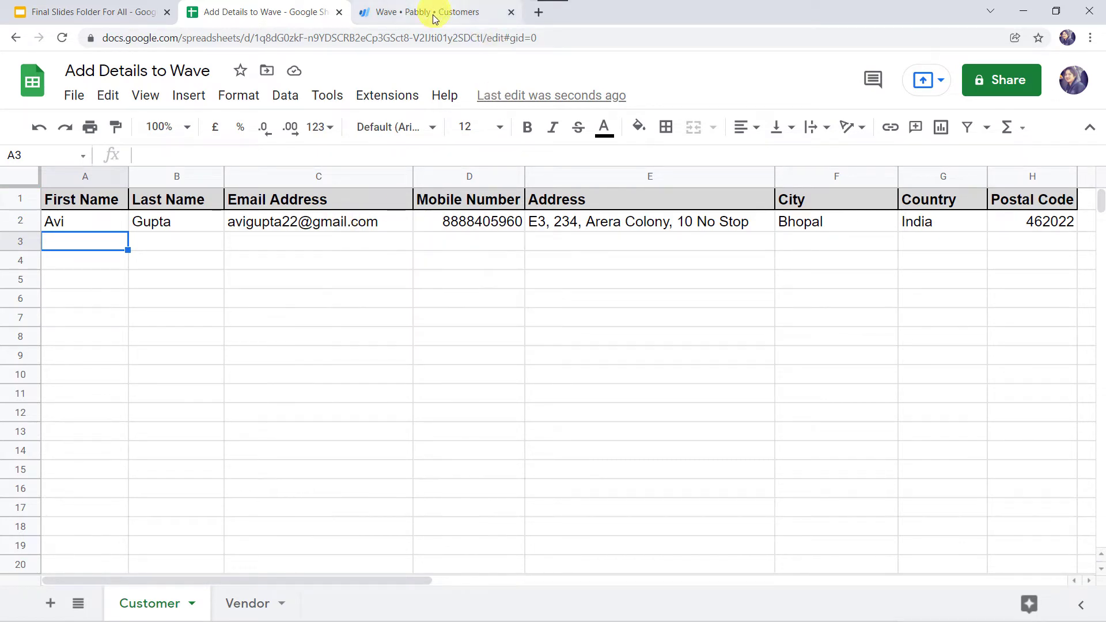
left_click(432, 12)
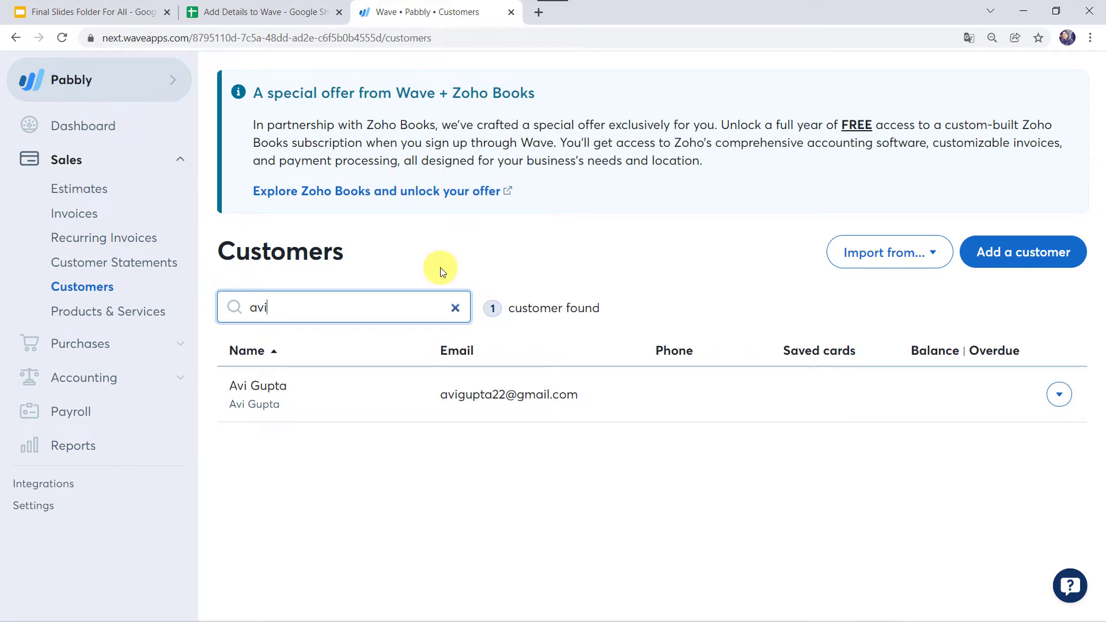
left_click(259, 12)
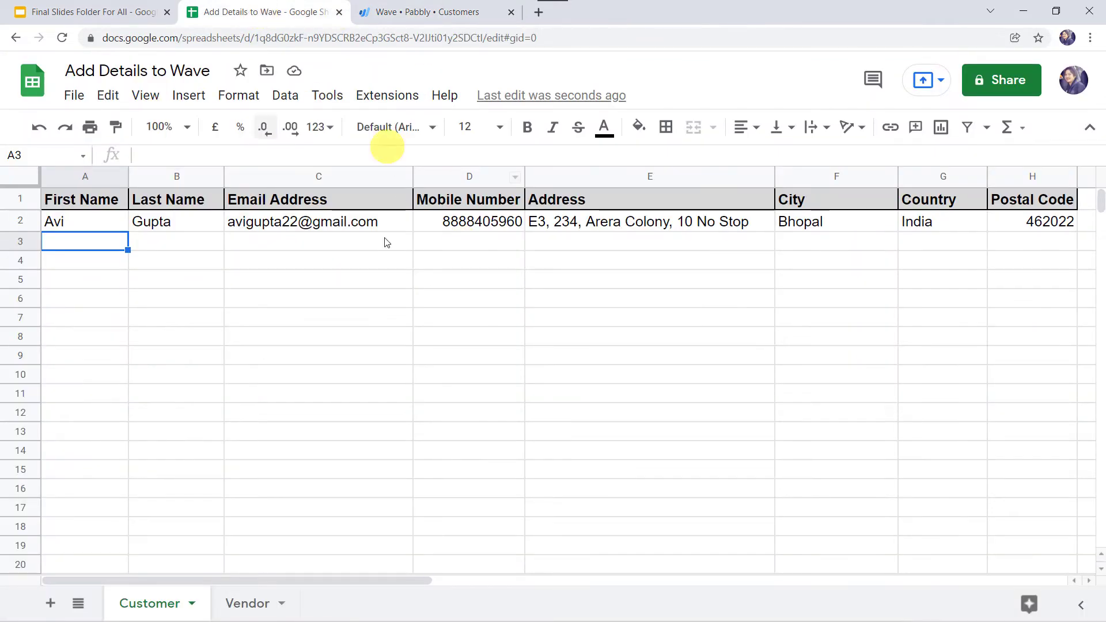
left_click(449, 14)
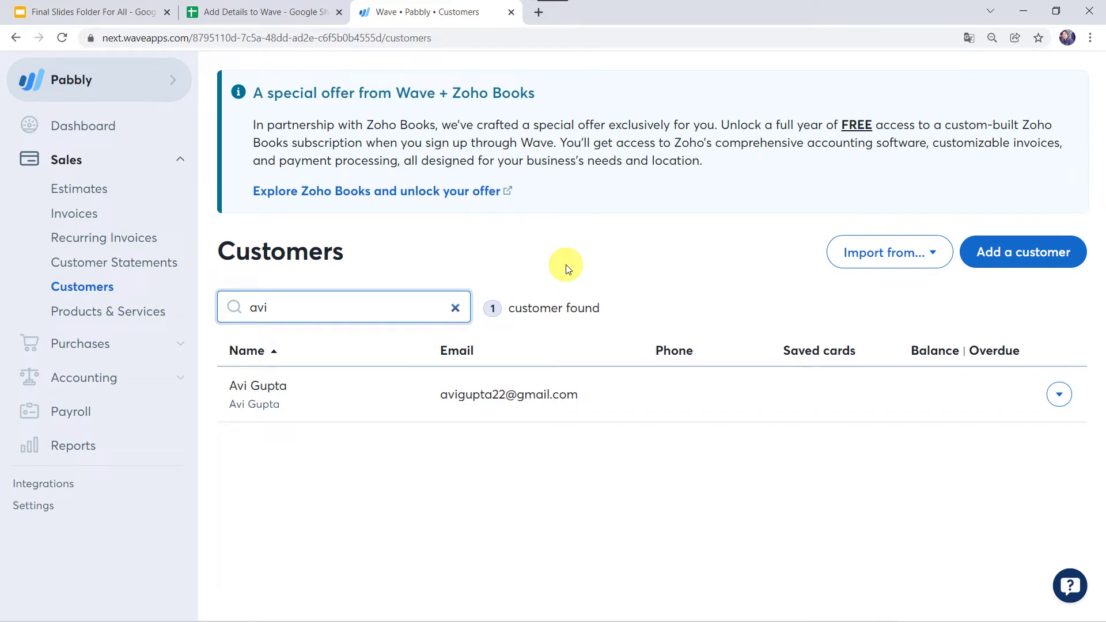
Load the Pabbly website in a new tab and go to the Pabbly Connect product page
key("ctrl+t")
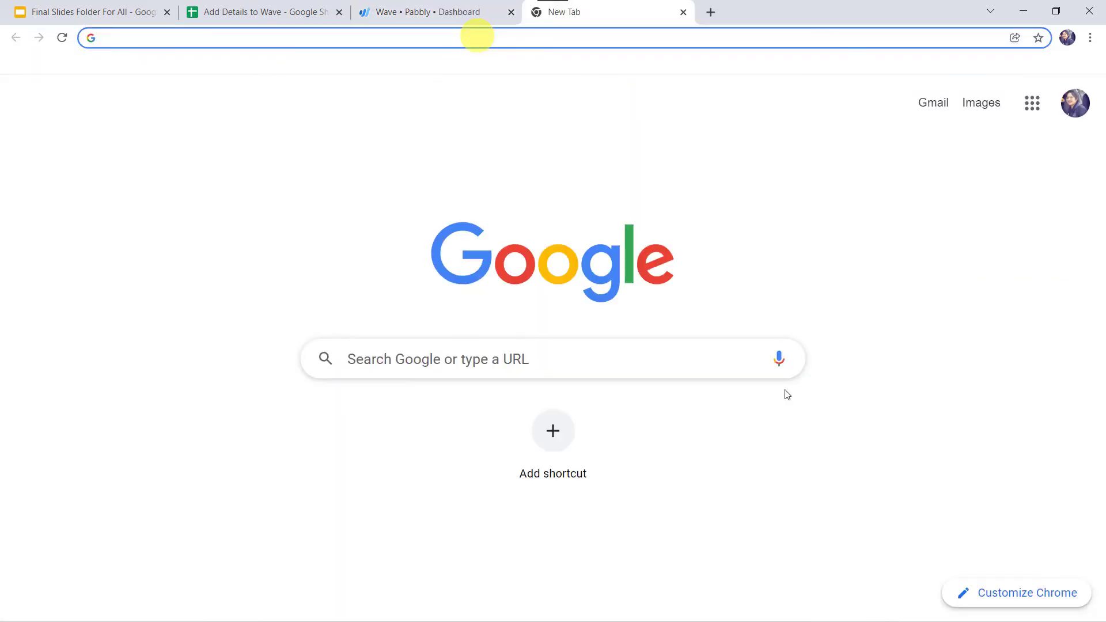
type("pabbly.com")
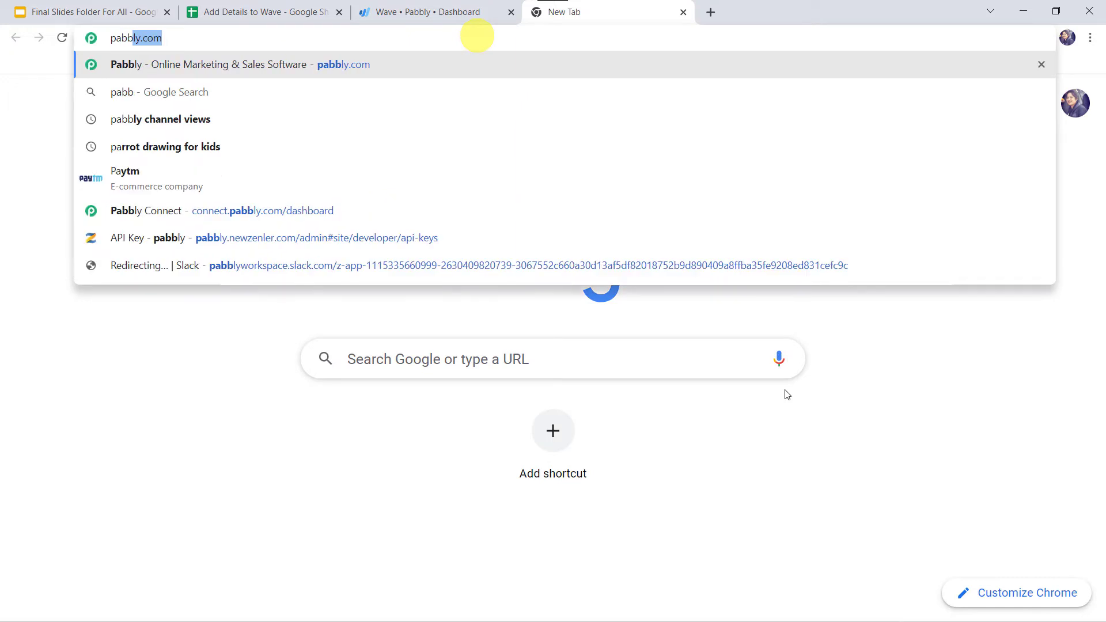
key("Return")
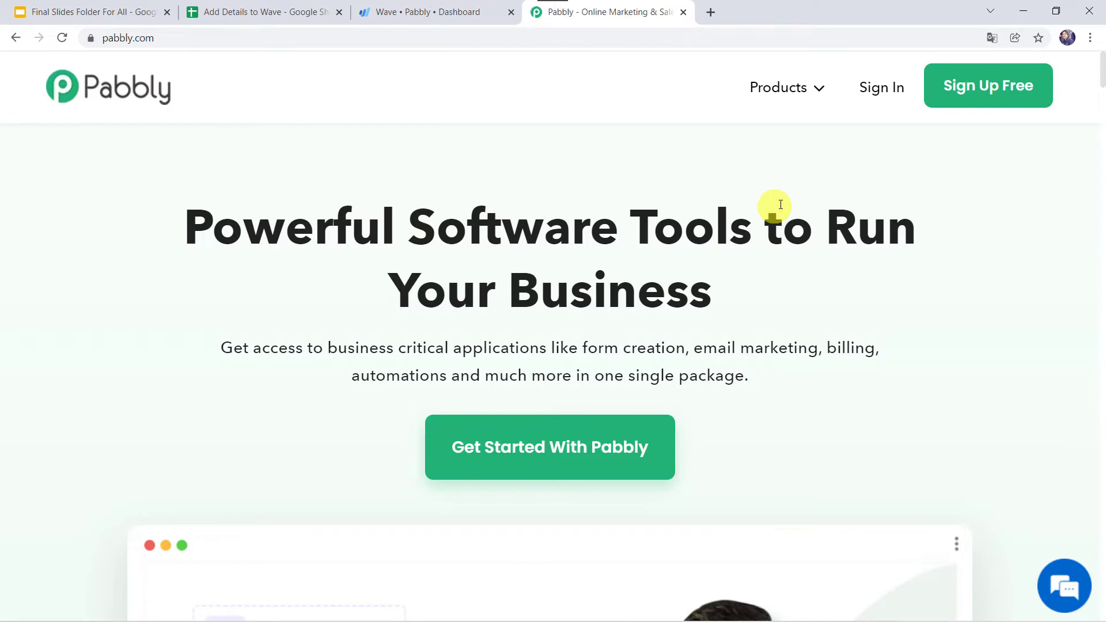
left_click(782, 87)
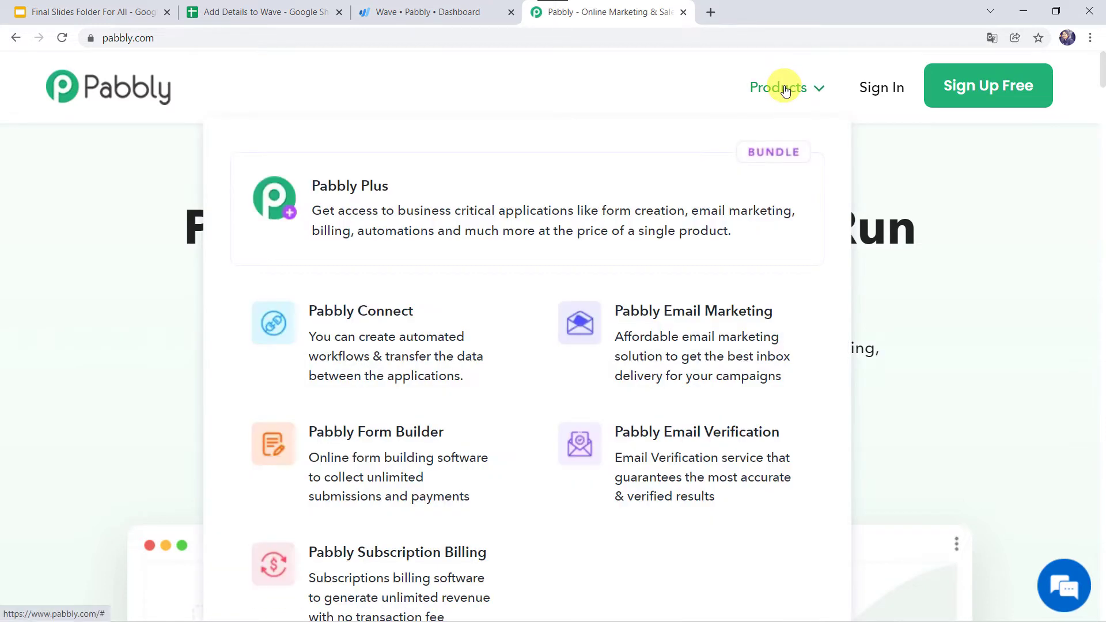
left_click(338, 330)
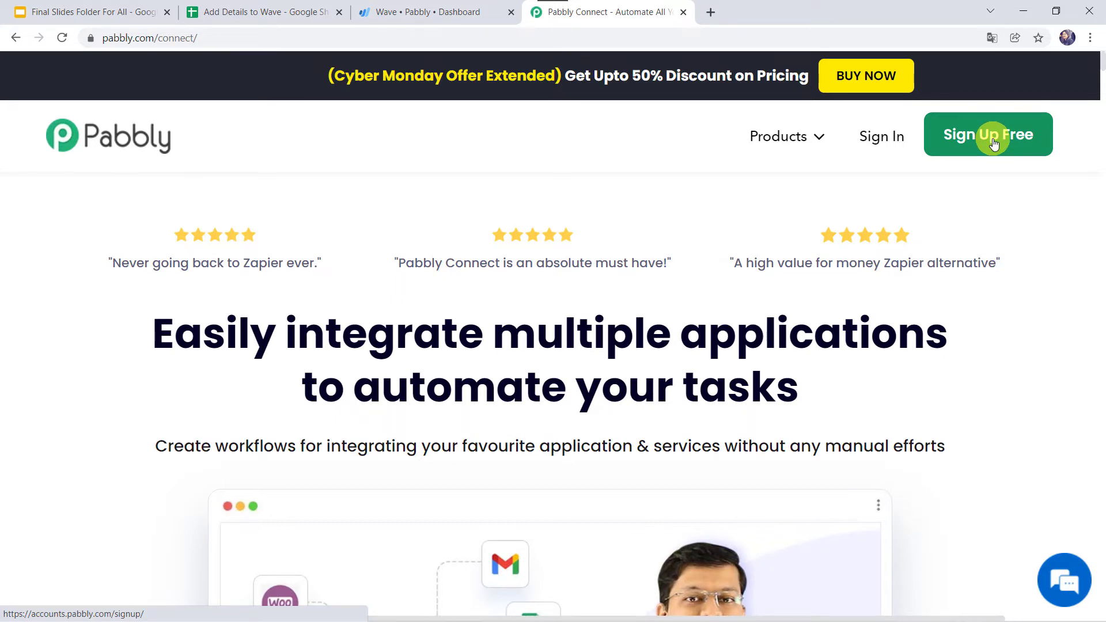
Sign in to Pabbly and access Pabbly Connect from the All Apps page
left_click(876, 138)
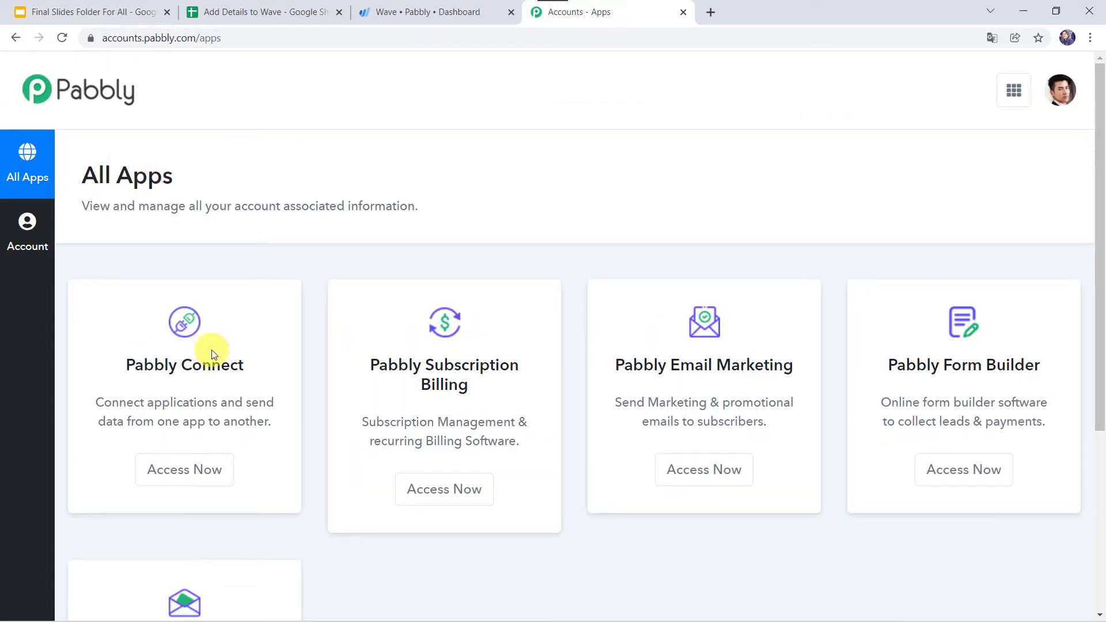
left_click(179, 482)
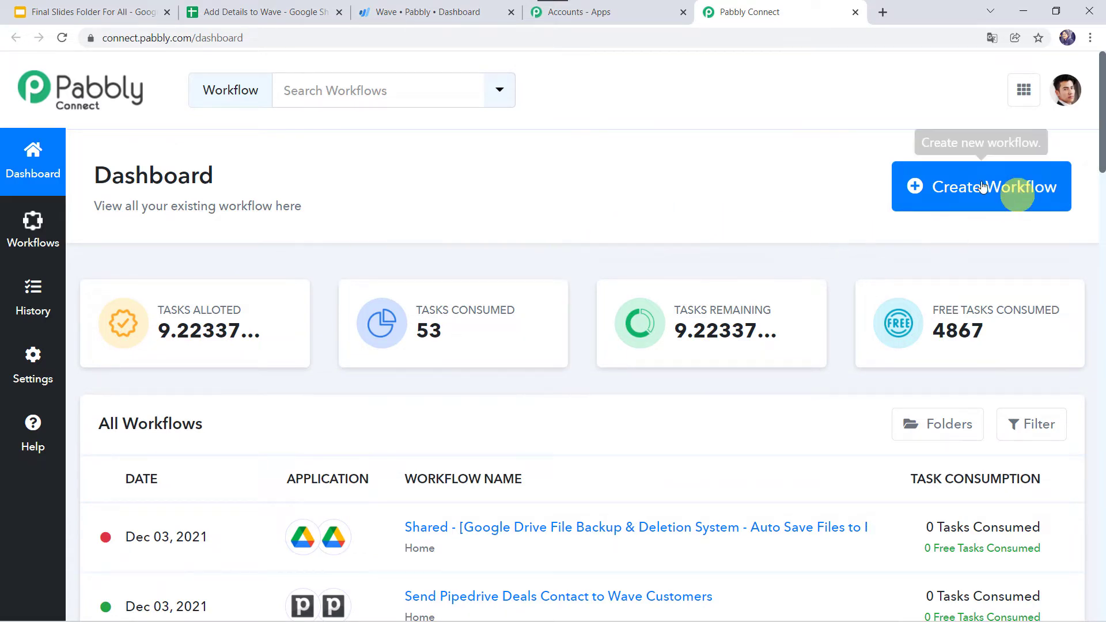
Create a workflow named 'Create Customer or Vendor Details on Wave App from Google Sheets'
left_click(963, 191)
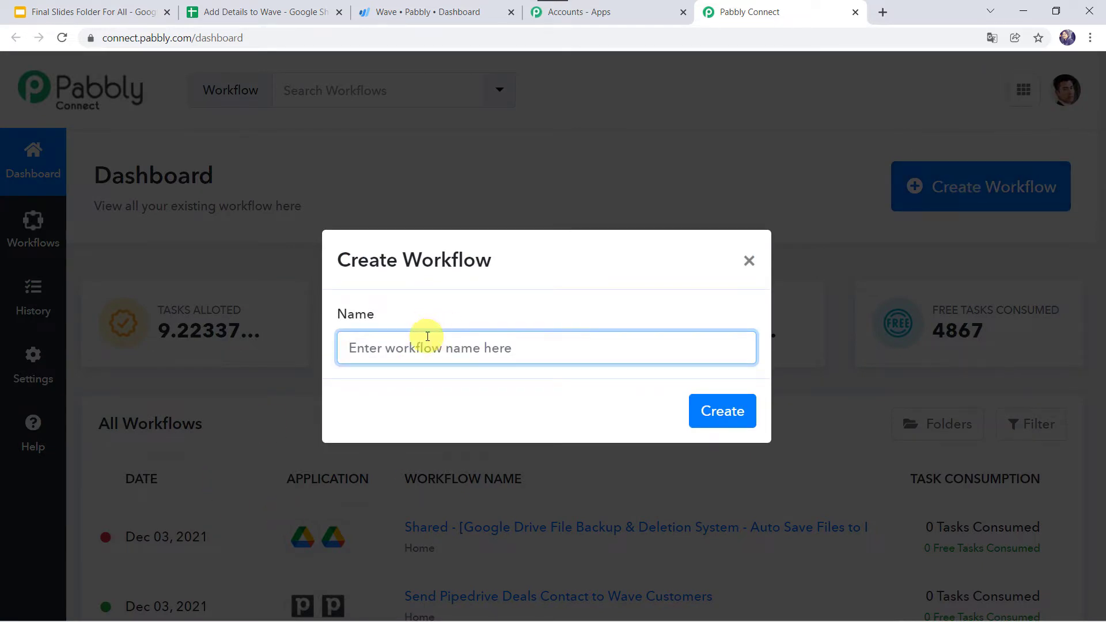
type("Create Customer or Vendor Details on Wave App from Google Sheets")
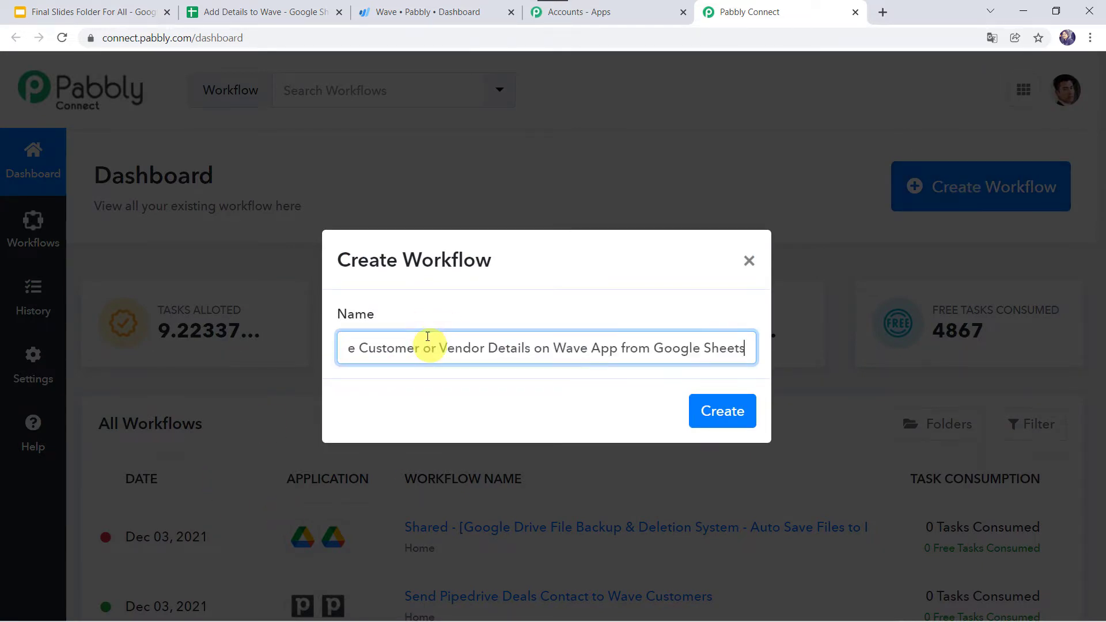
key("Home")
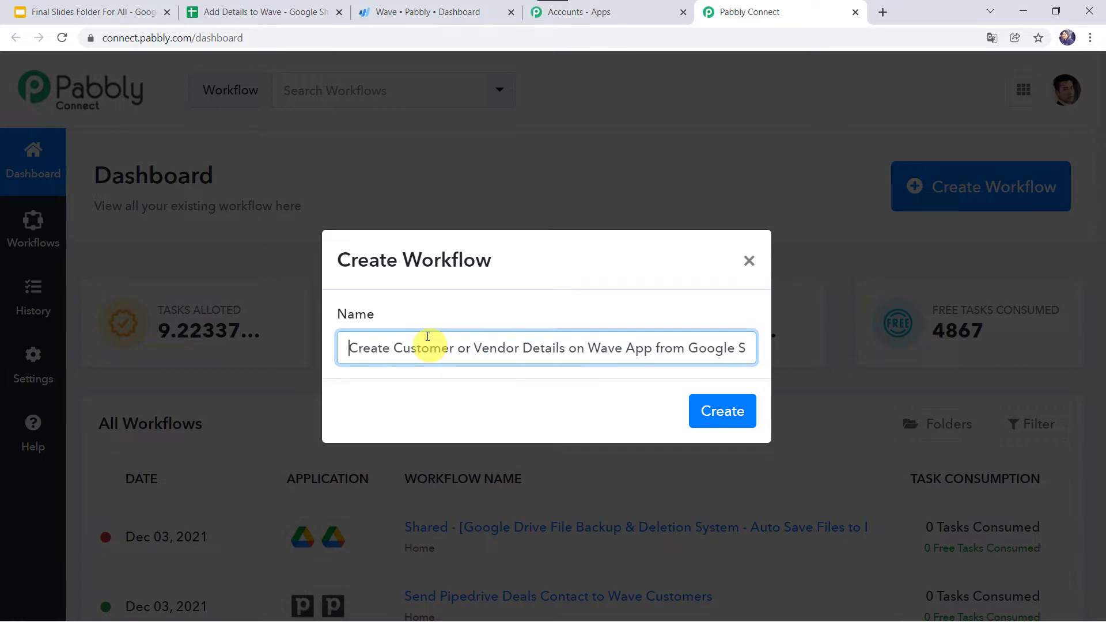
key("ctrl+Right")
key("ctrl+Right")
key("ctrl+Right")
key("ctrl+Right")
key("ctrl+Right")
key("ctrl+Right")
key("ctrl+Right")
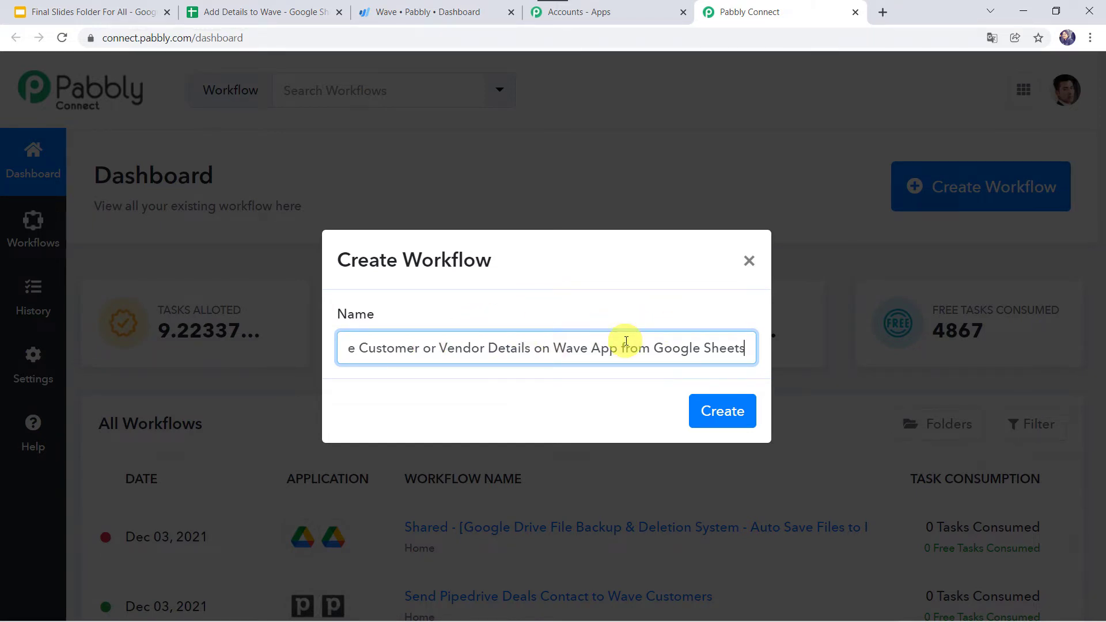
left_click(728, 410)
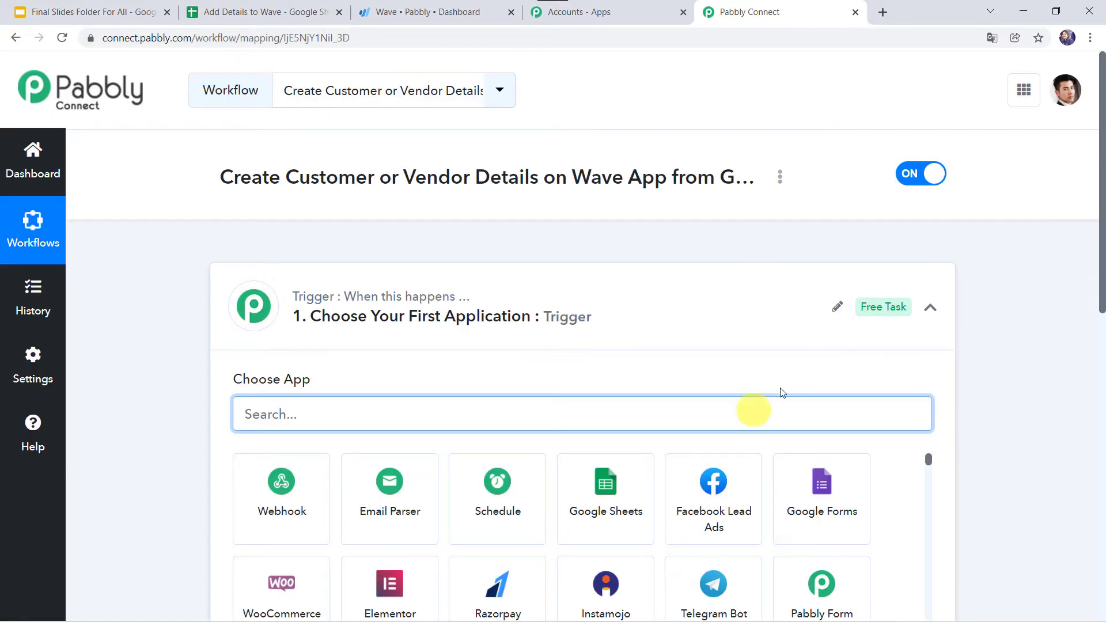
Set the trigger app to Google Sheets with the New or Updated Spreadsheet Row event
left_click(656, 290)
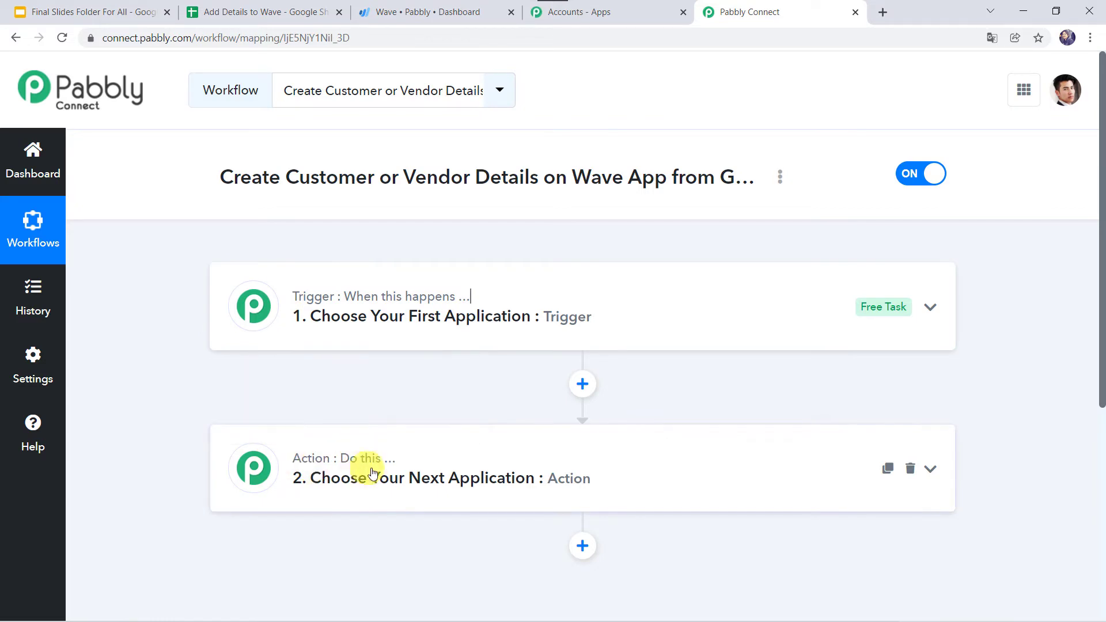
left_click(595, 308)
left_click(297, 413)
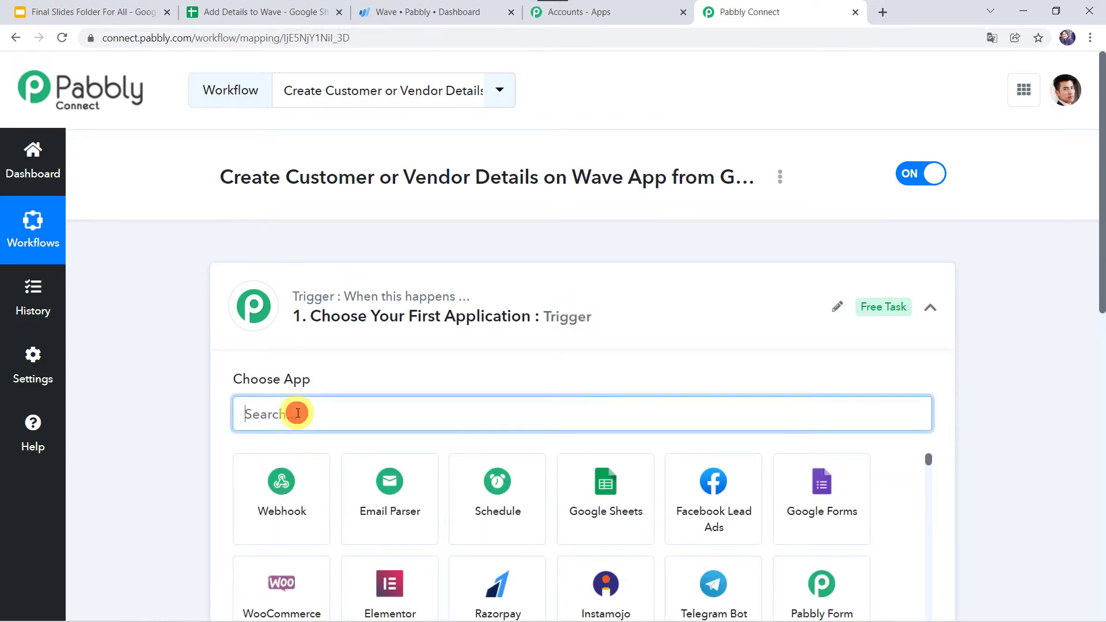
type("goog")
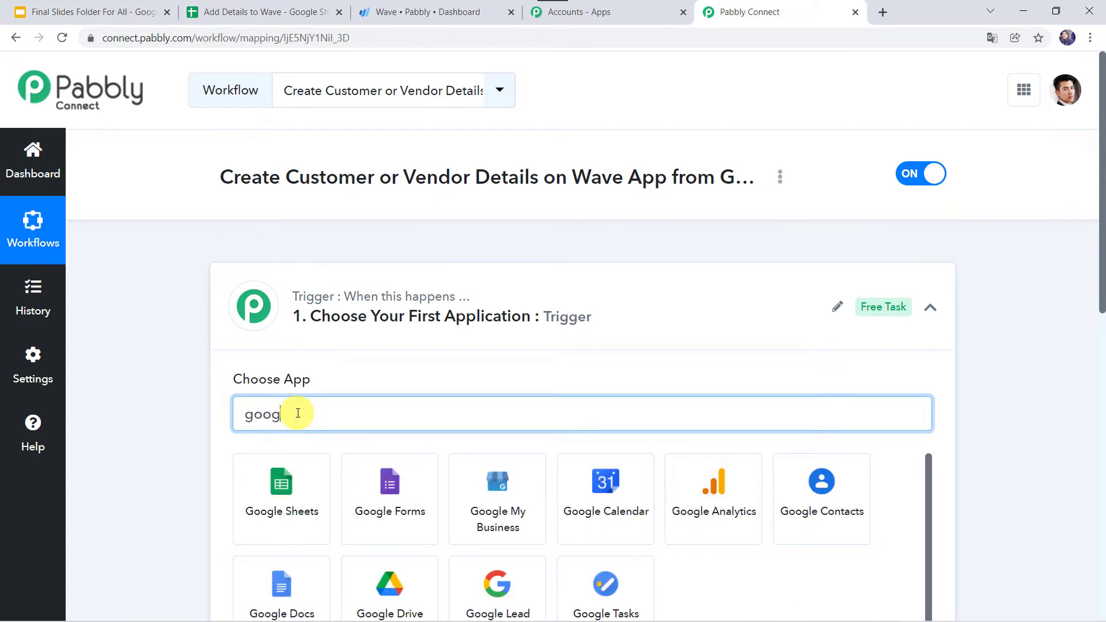
type("le sh")
left_click(311, 496)
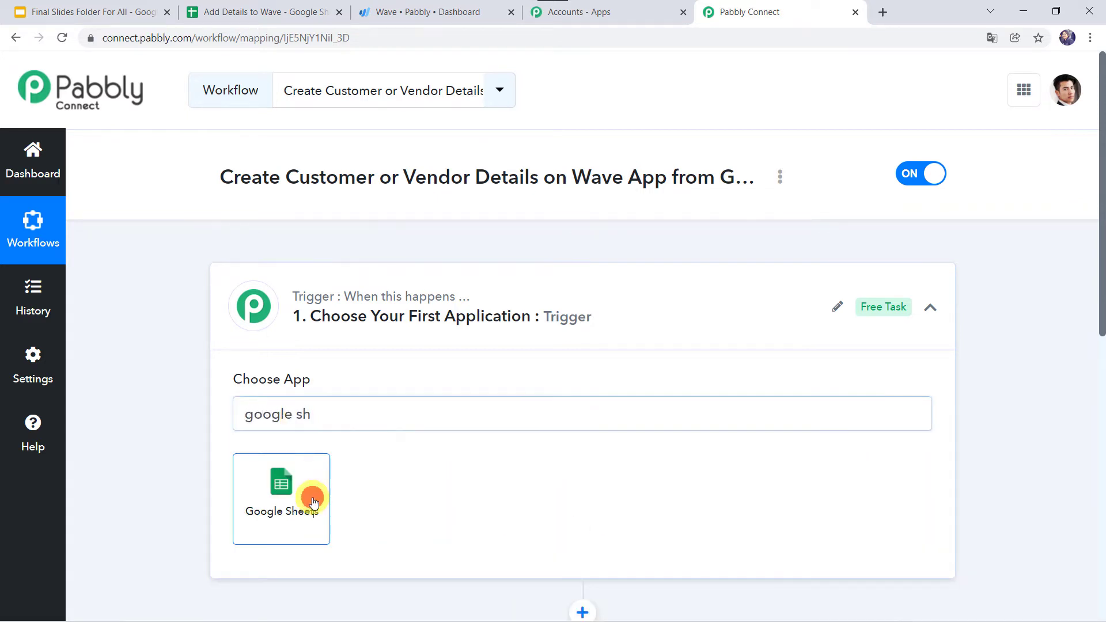
left_click(297, 493)
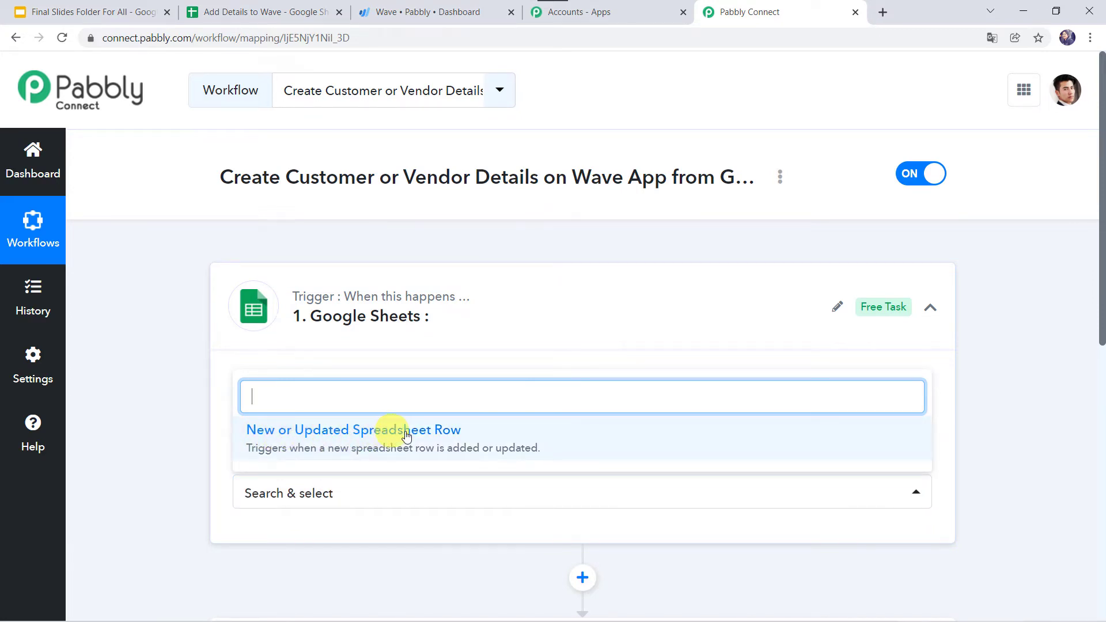
left_click(440, 437)
scroll(432, 431, "down", 3)
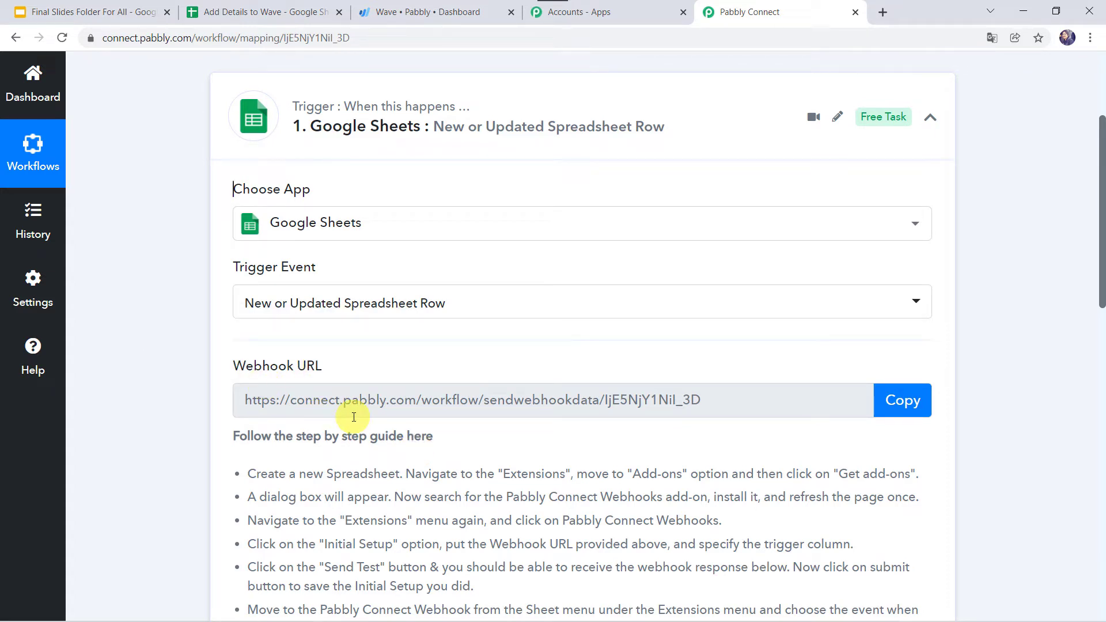
Find Pabbly Connect Webhooks in the Workspace Marketplace, confirm it is installed, and close the Marketplace
left_click(248, 12)
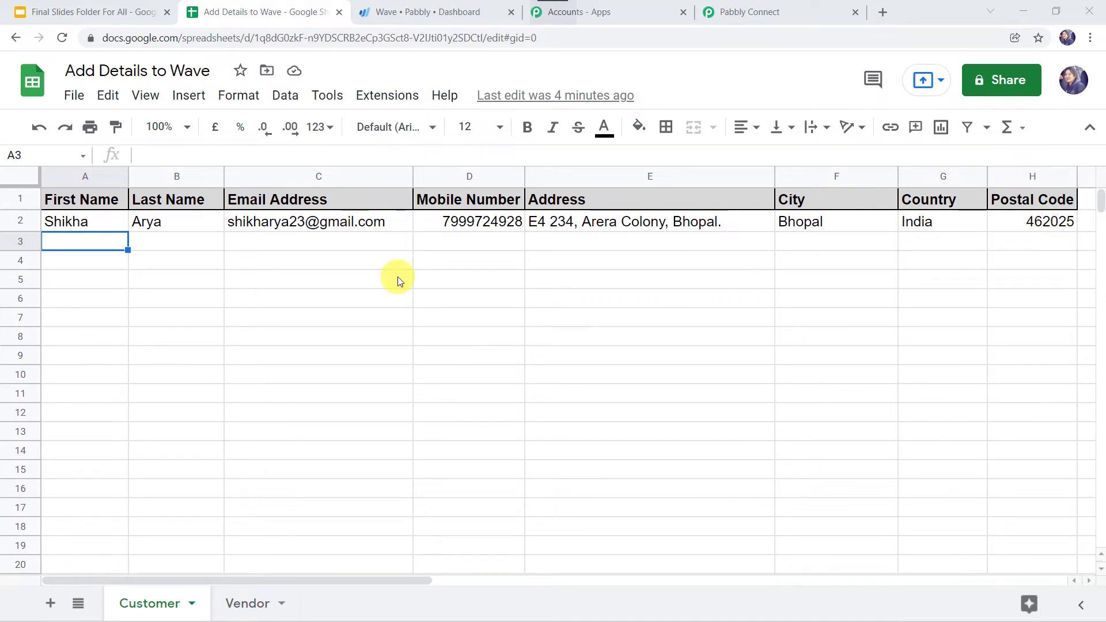
left_click(380, 97)
mouse_move(408, 126)
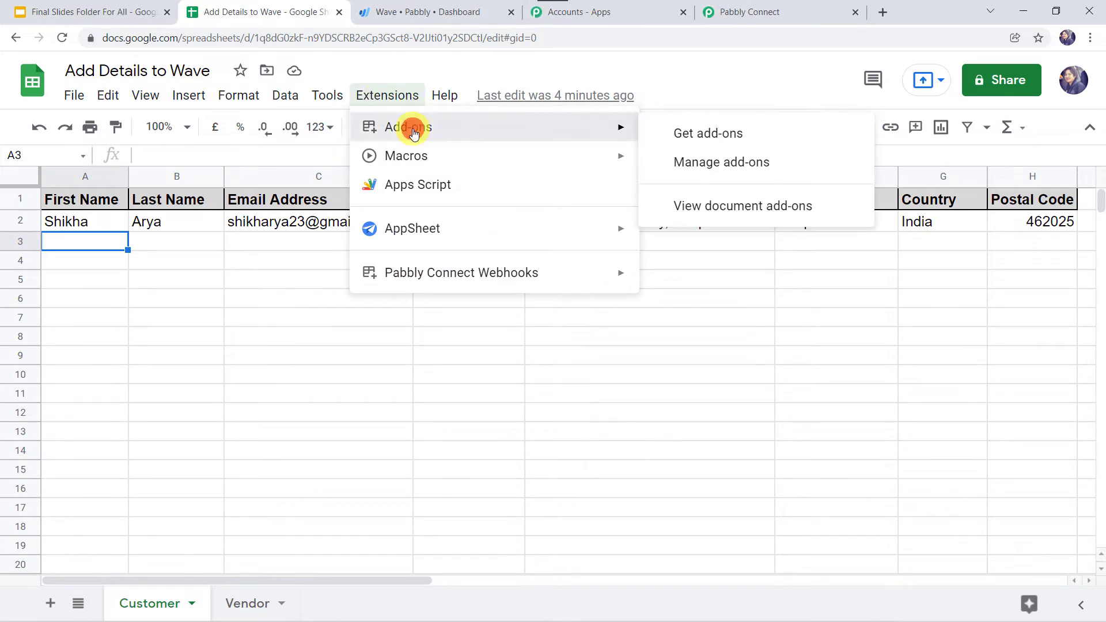
left_click(705, 134)
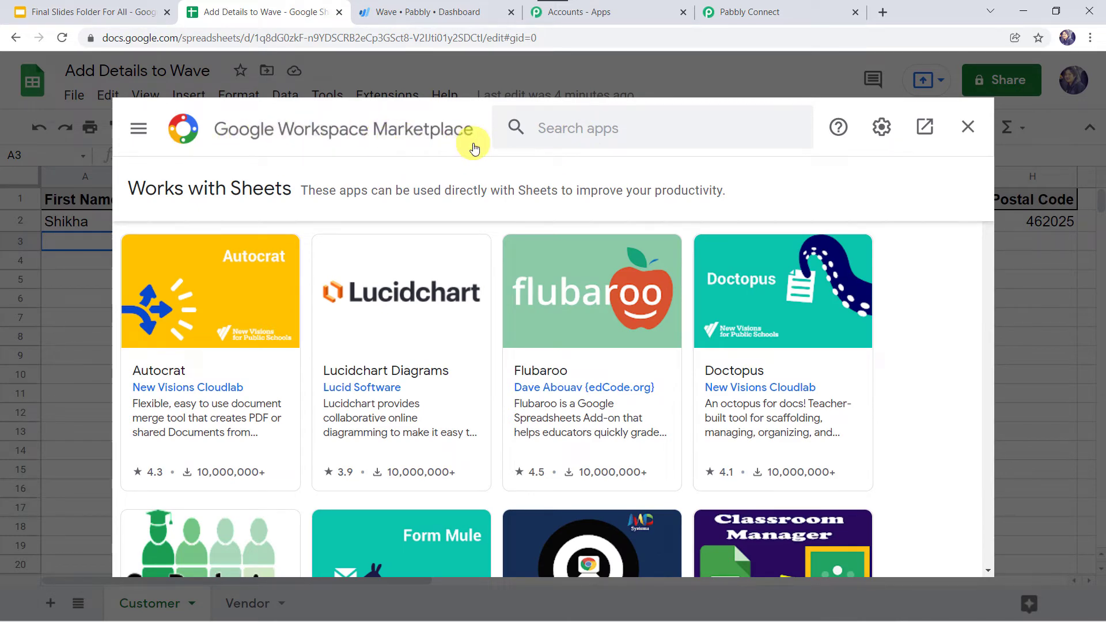
left_click(554, 132)
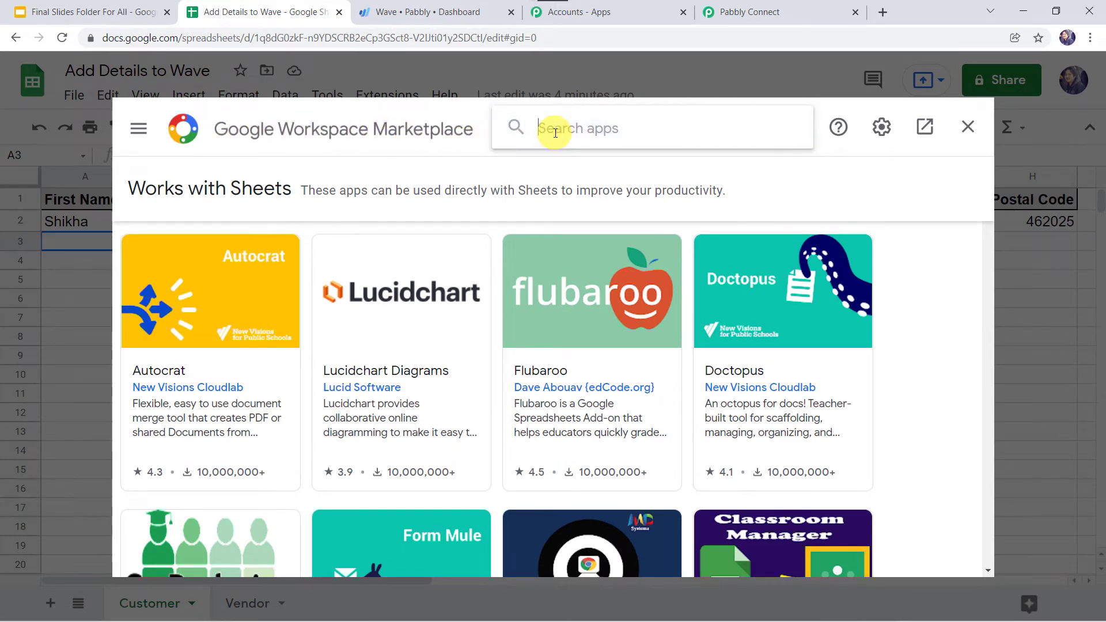
type("pabb")
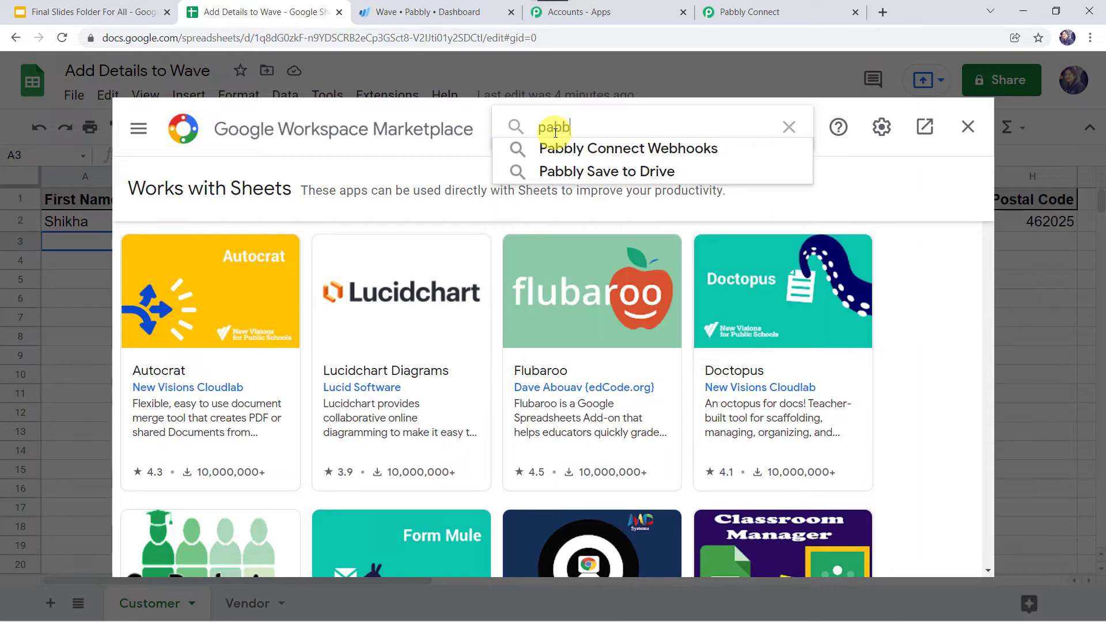
left_click(567, 153)
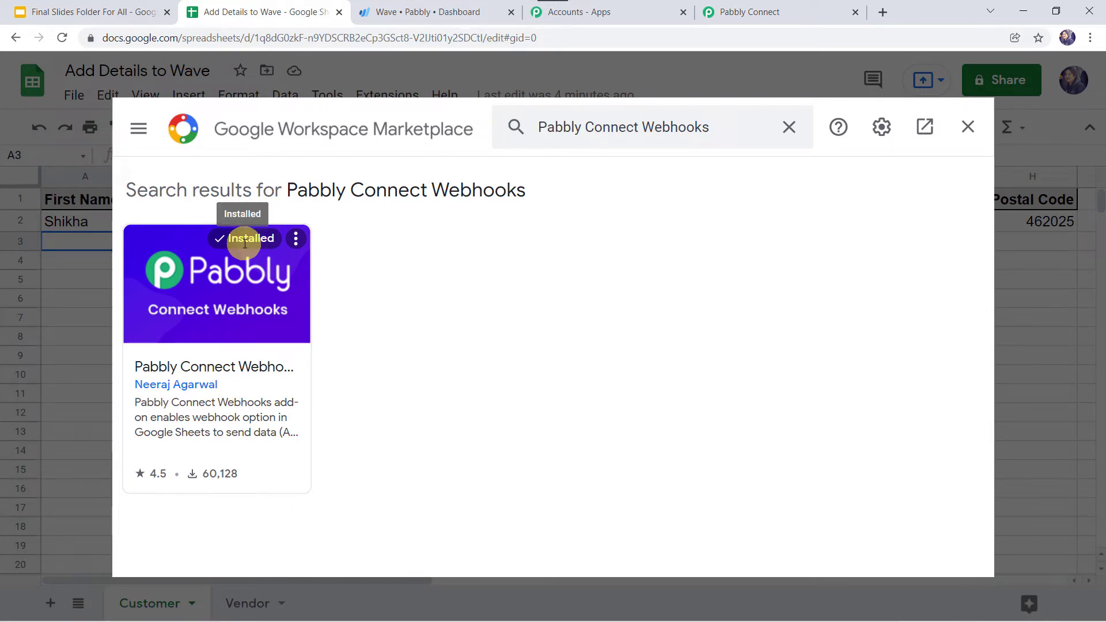
left_click(970, 134)
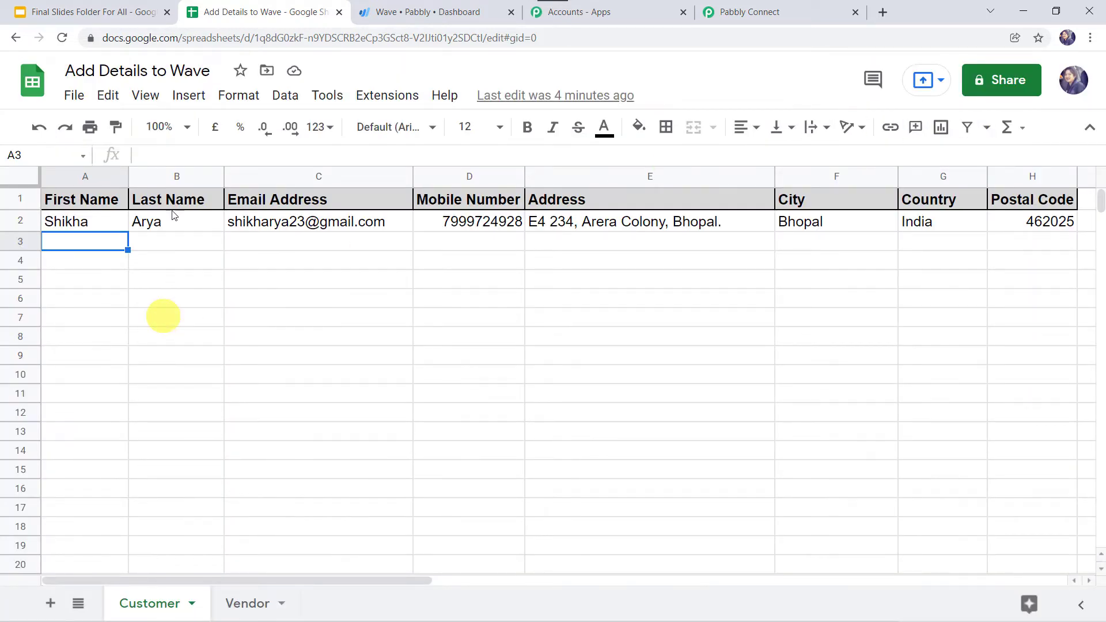
Reload the spreadsheet and launch Pabbly Connect Webhooks > Initial Setup from Extensions
left_click(62, 37)
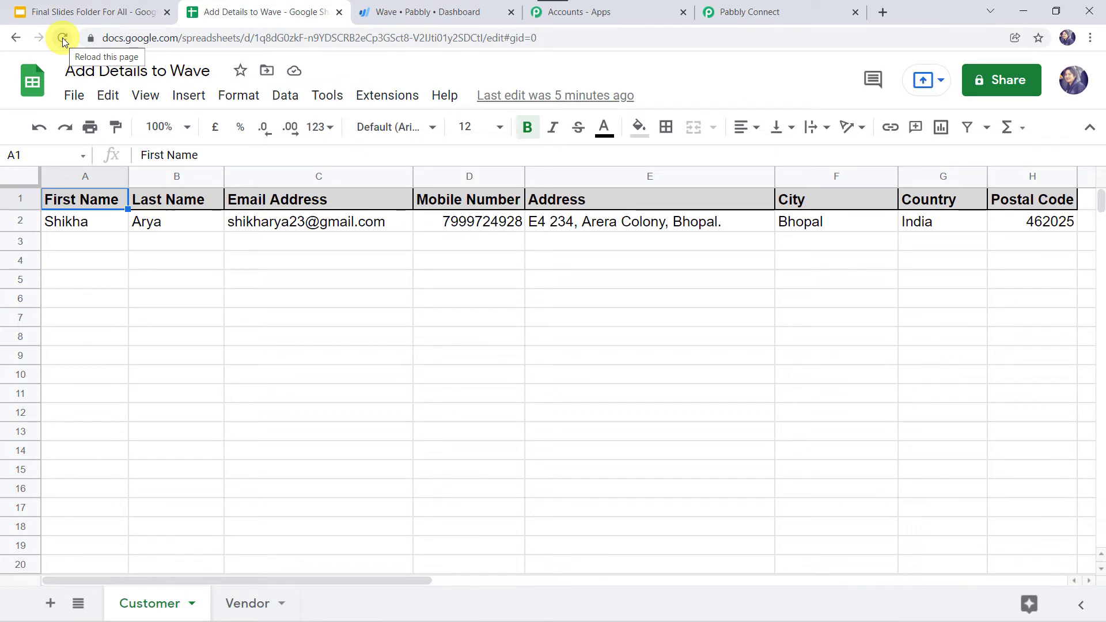
left_click(390, 99)
key("alt+/")
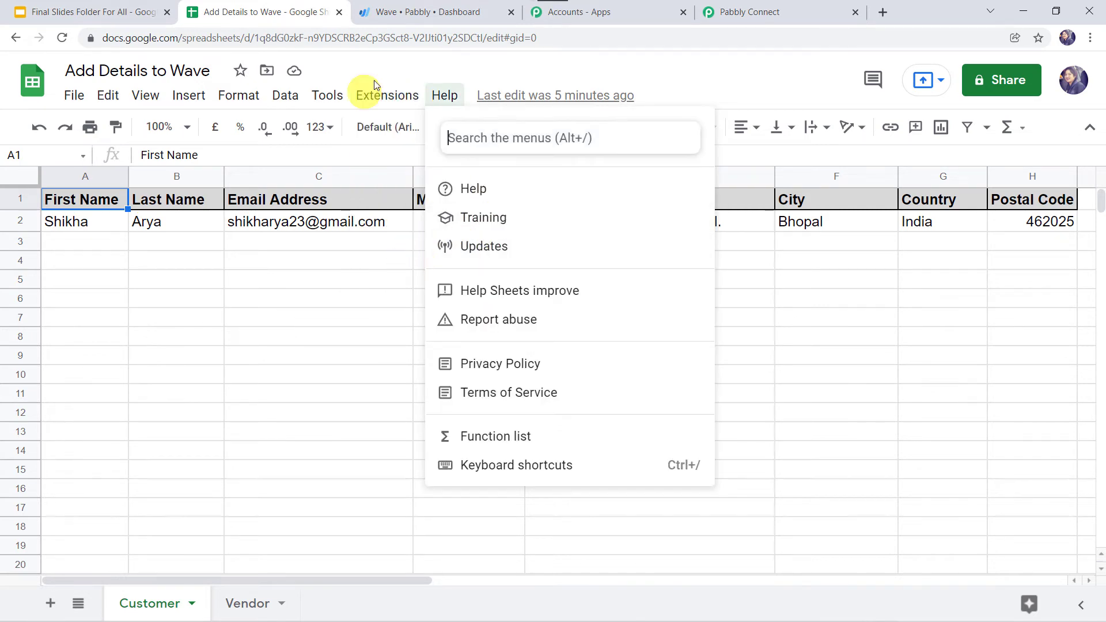
left_click(375, 91)
mouse_move(448, 279)
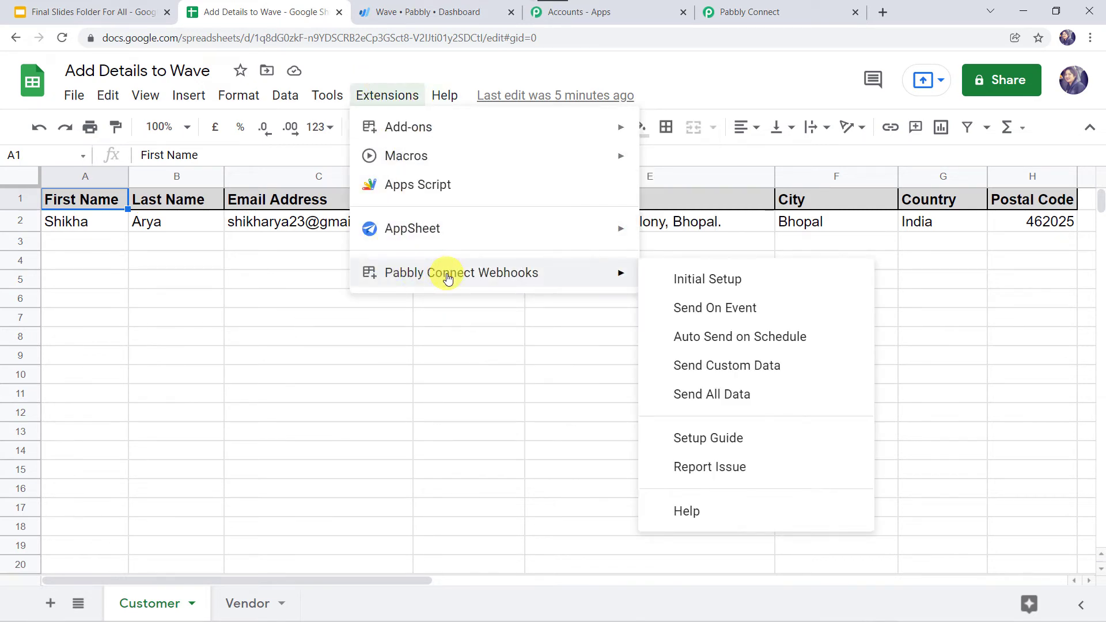
left_click(697, 286)
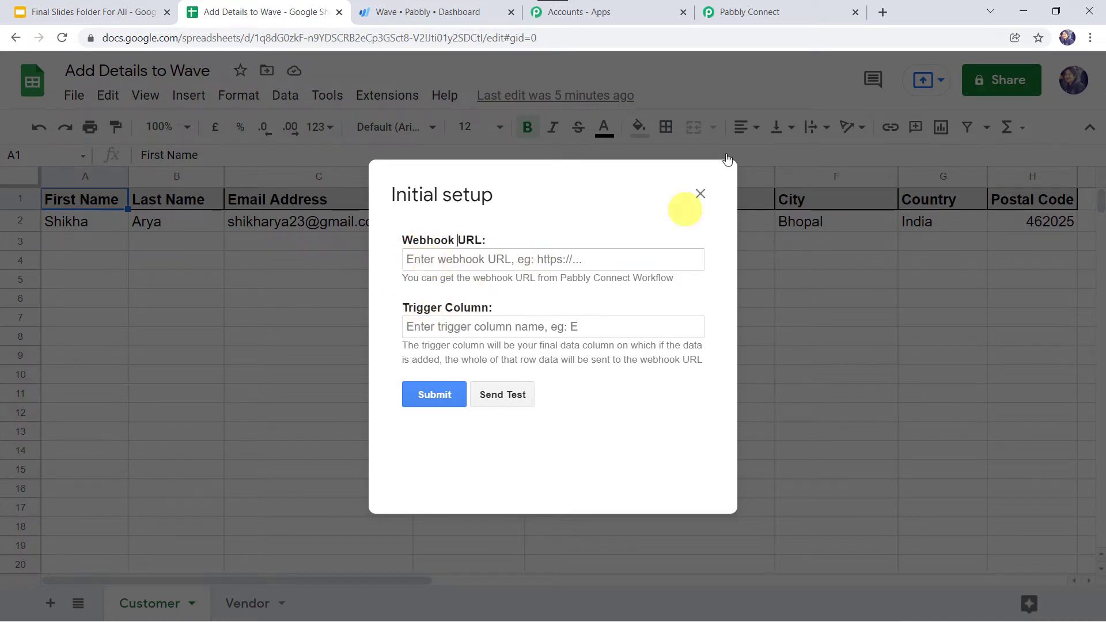
Copy the workflow's webhook URL from Pabbly Connect into the setup form's Webhook URL field
left_click(775, 14)
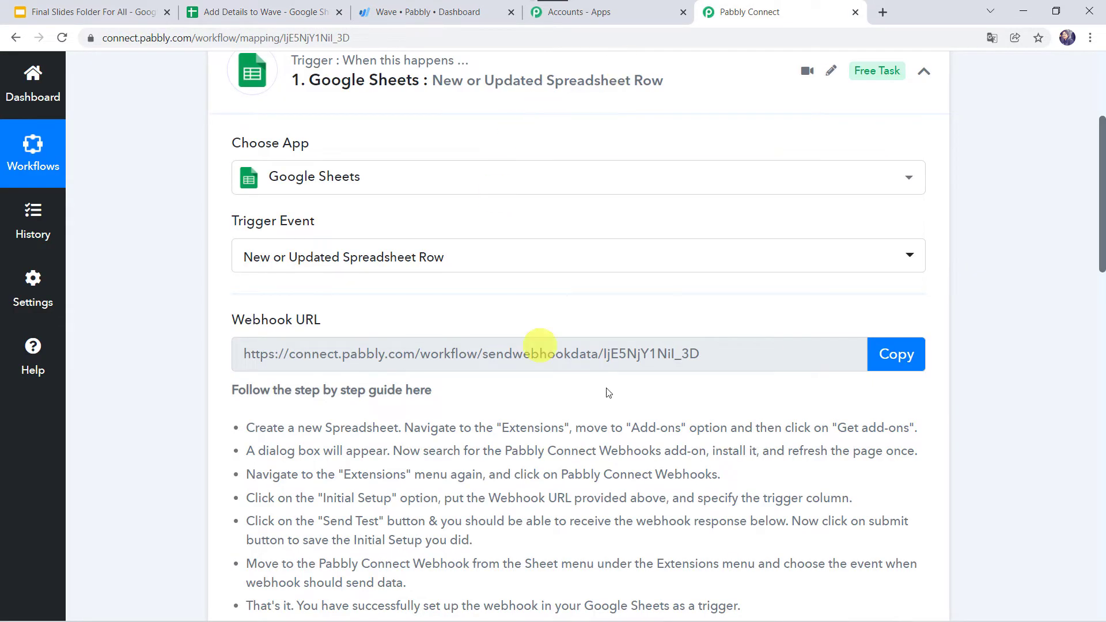
left_click(897, 354)
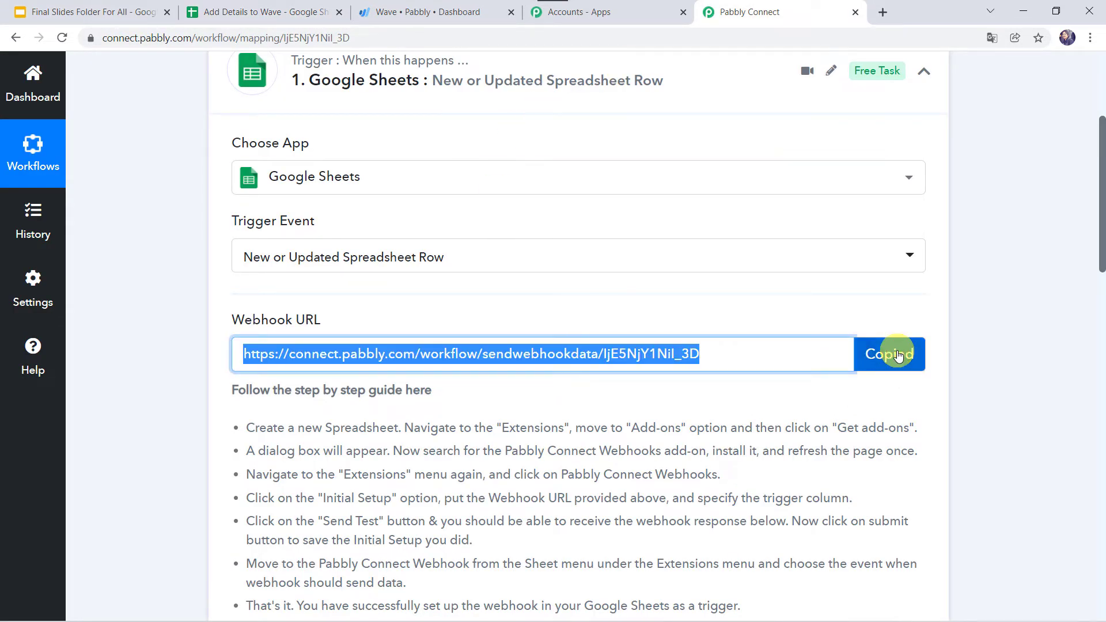
left_click(279, 12)
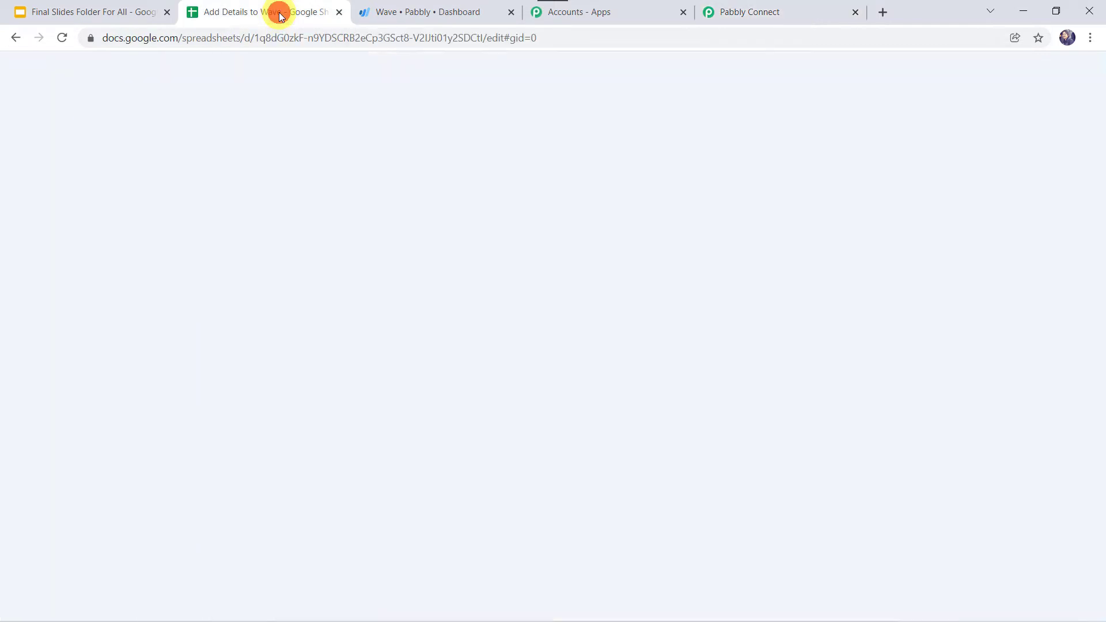
left_click(459, 260)
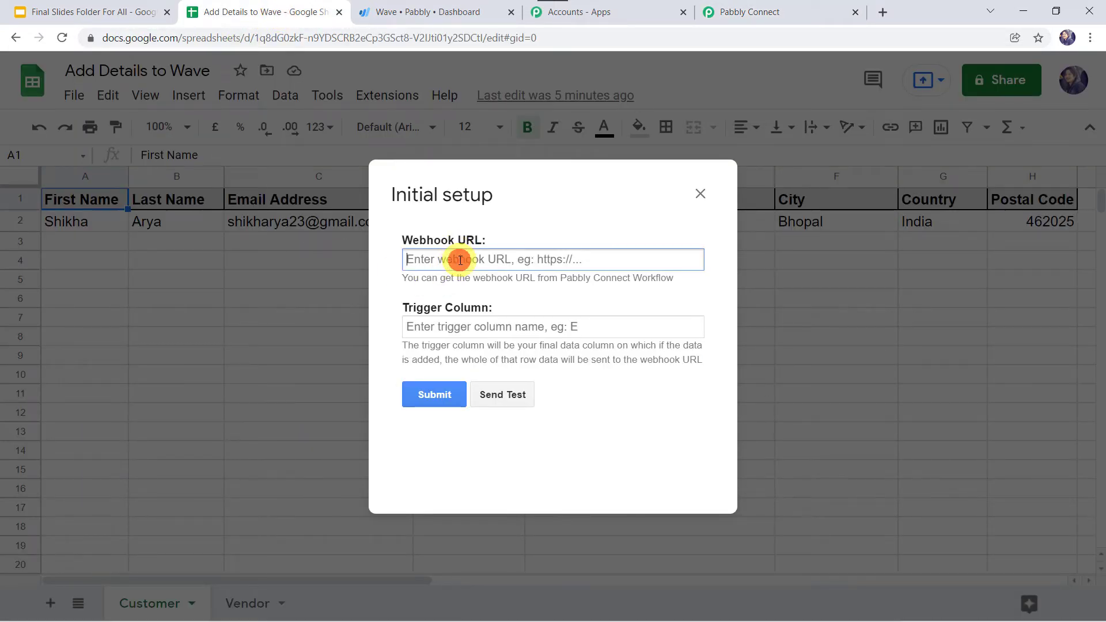
right_click(460, 260)
left_click(497, 374)
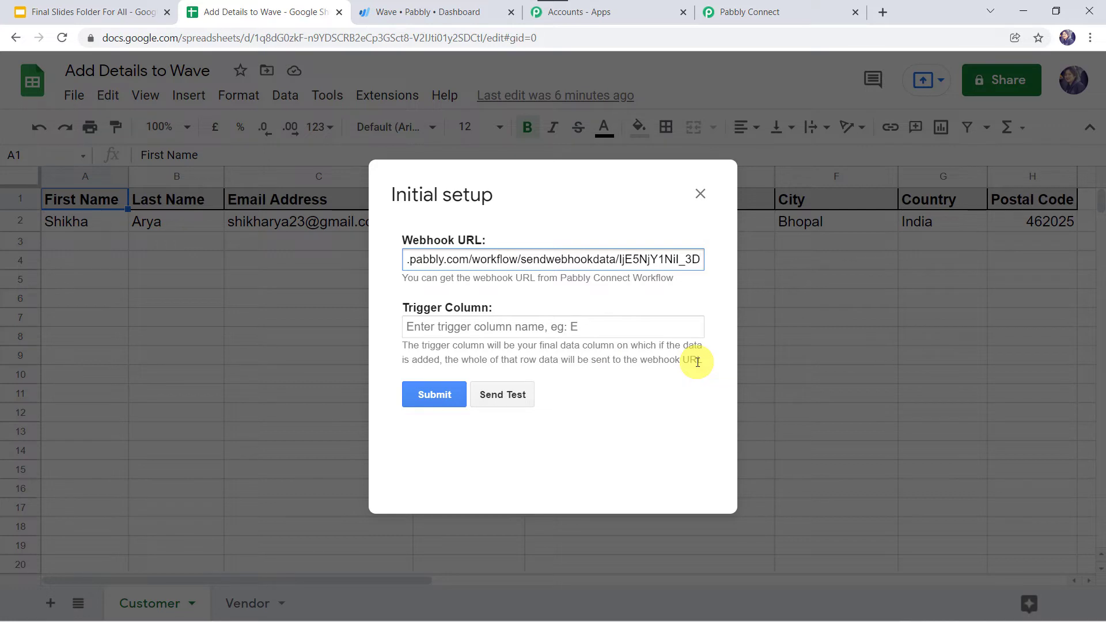
Set trigger column H, send the test row, and submit the webhook setup
left_click_drag(576, 197, 564, 305)
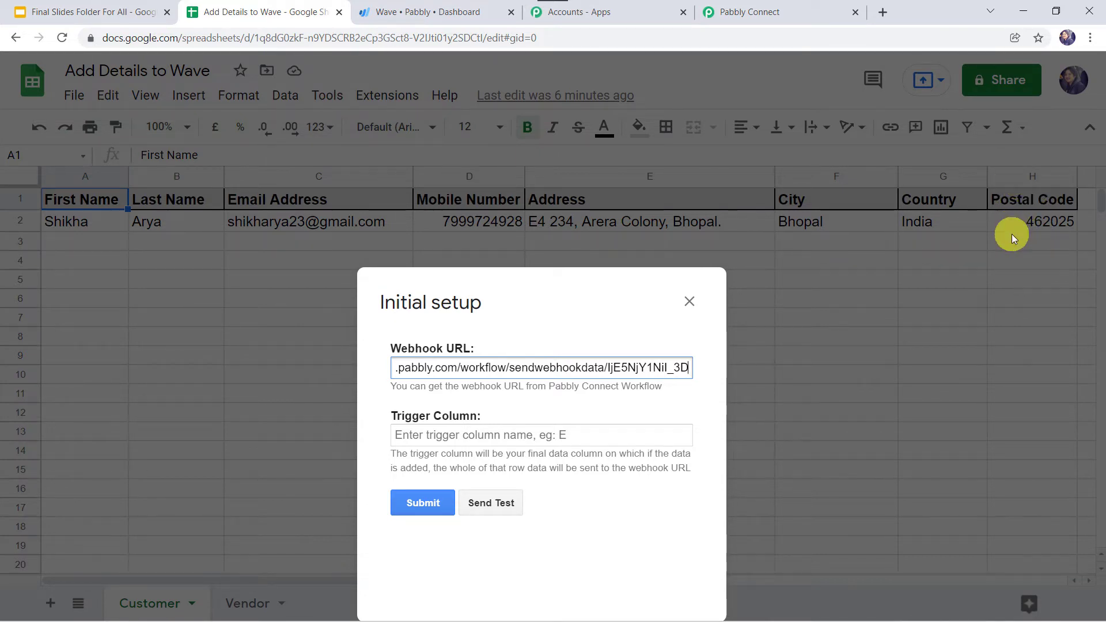
left_click(451, 434)
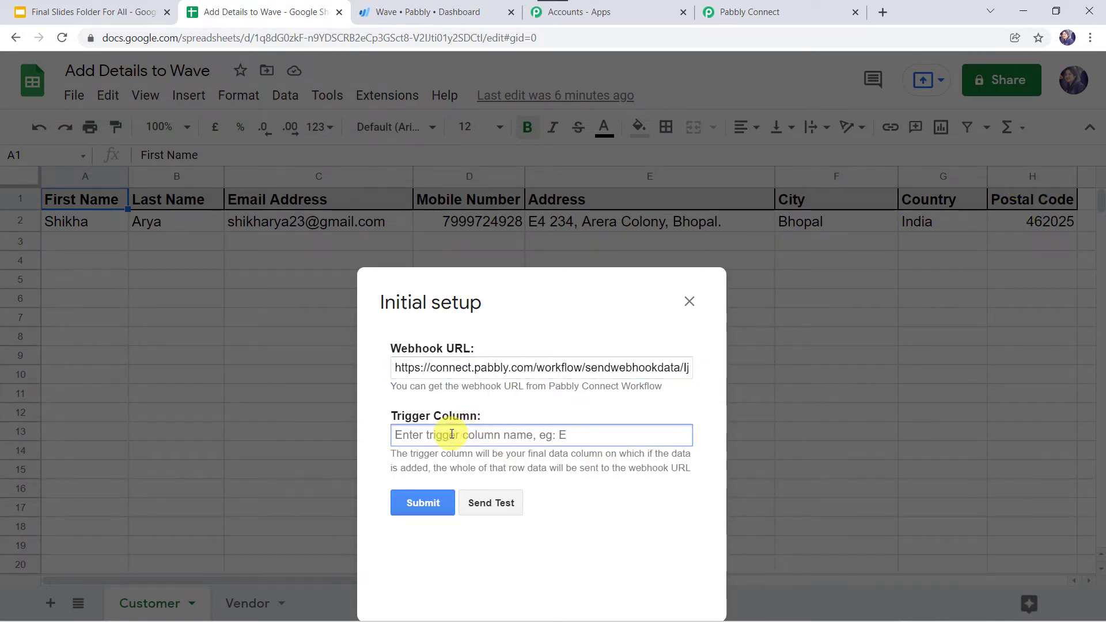
type("H")
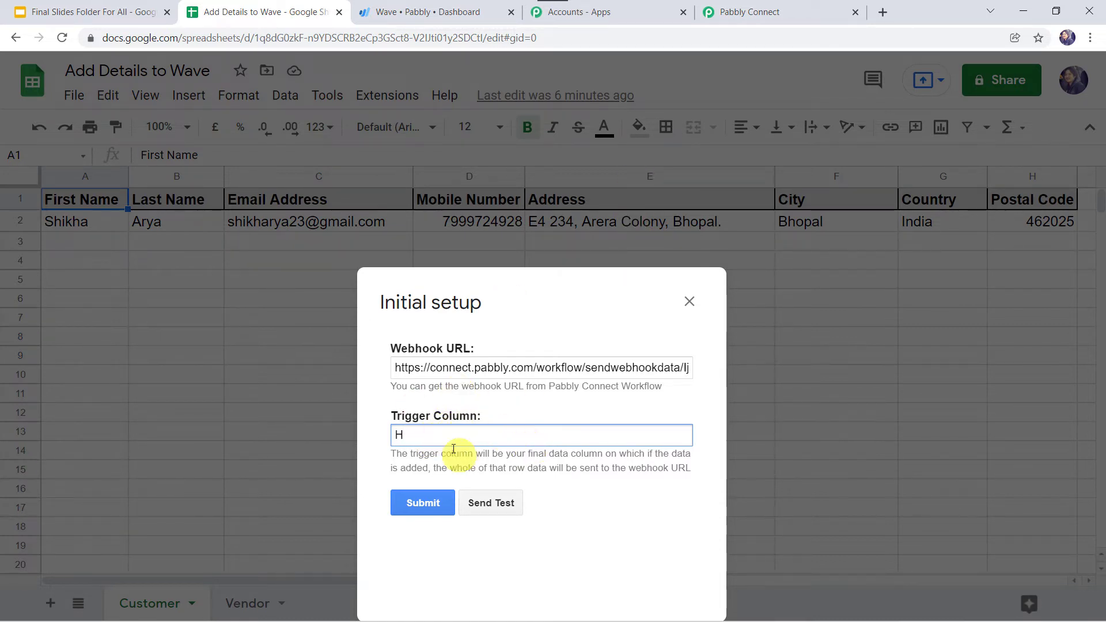
left_click(488, 503)
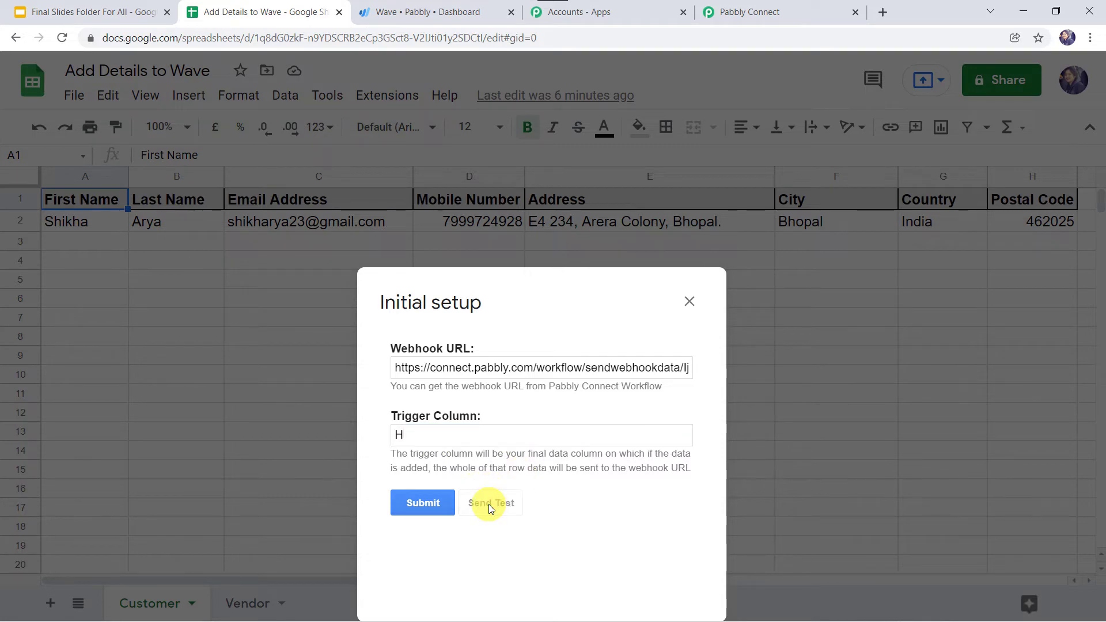
left_click_drag(445, 303, 429, 127)
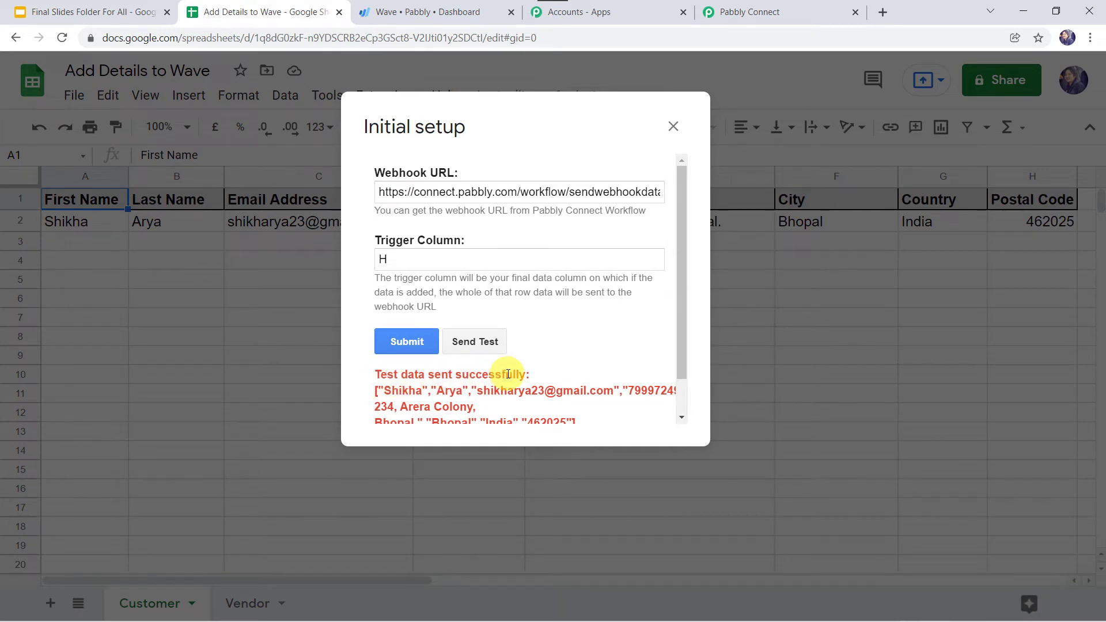
left_click(411, 340)
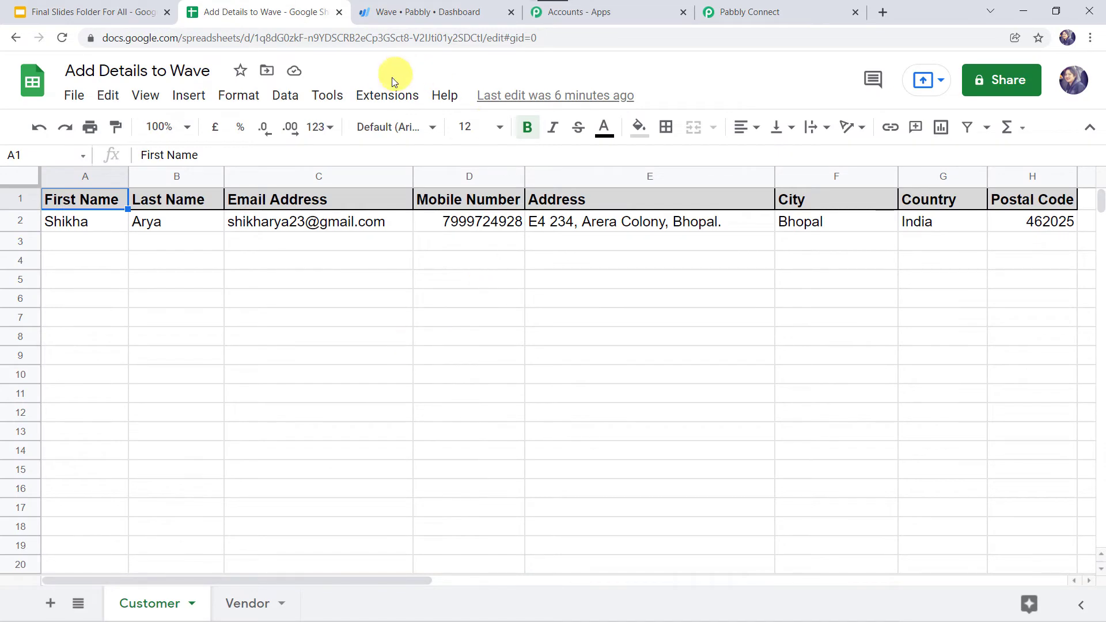
Enable Send On Event under Pabbly Connect Webhooks and confirm it shows ticked
left_click(387, 95)
left_click(444, 95)
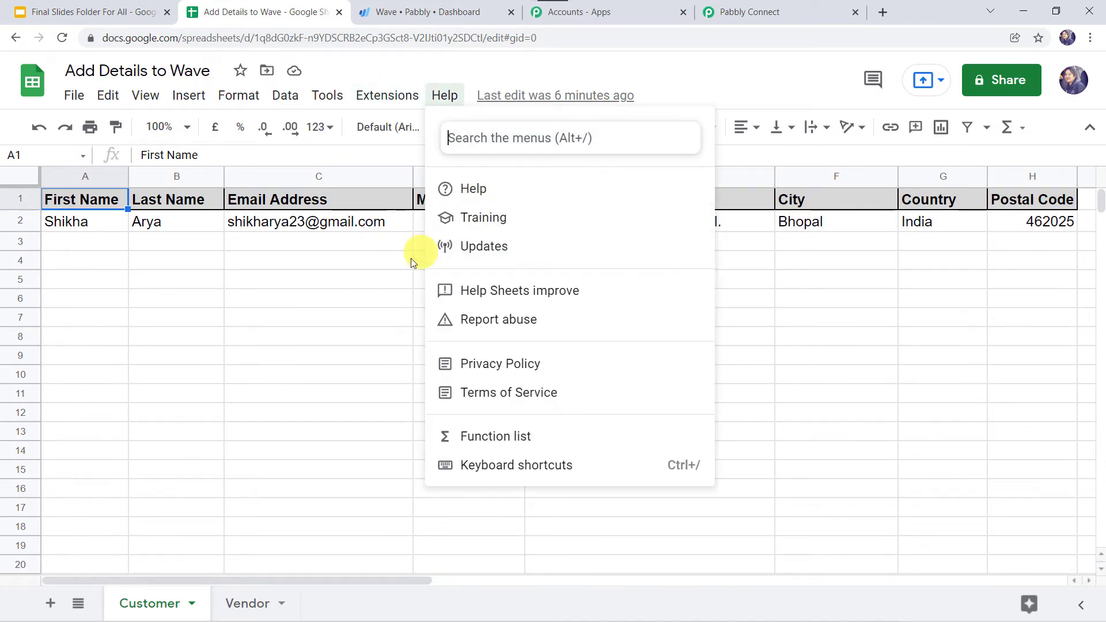
left_click(387, 100)
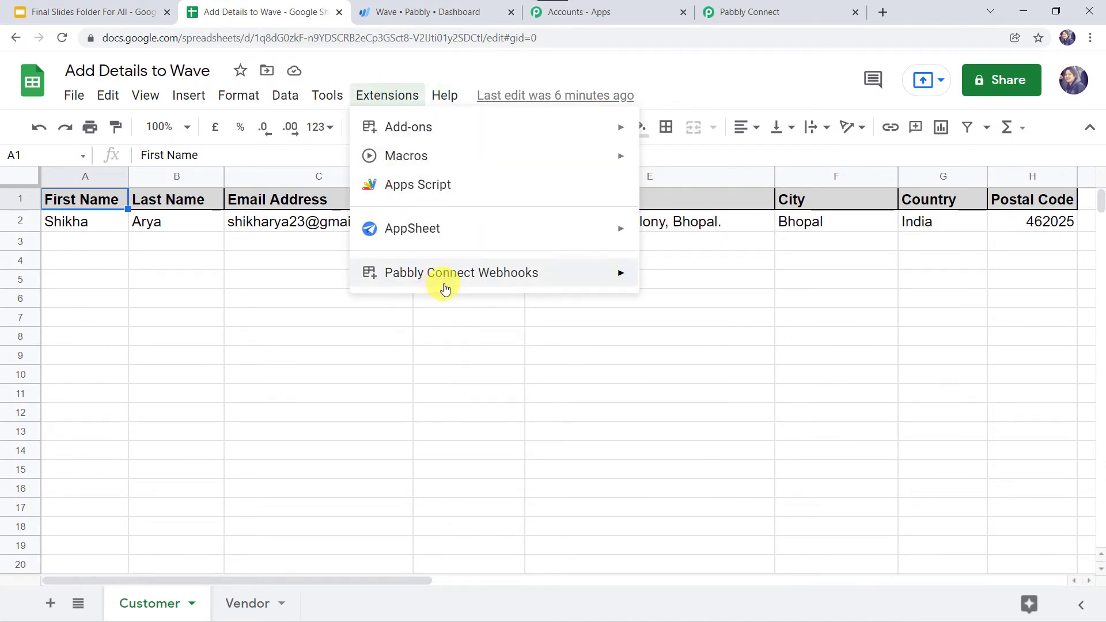
mouse_move(454, 281)
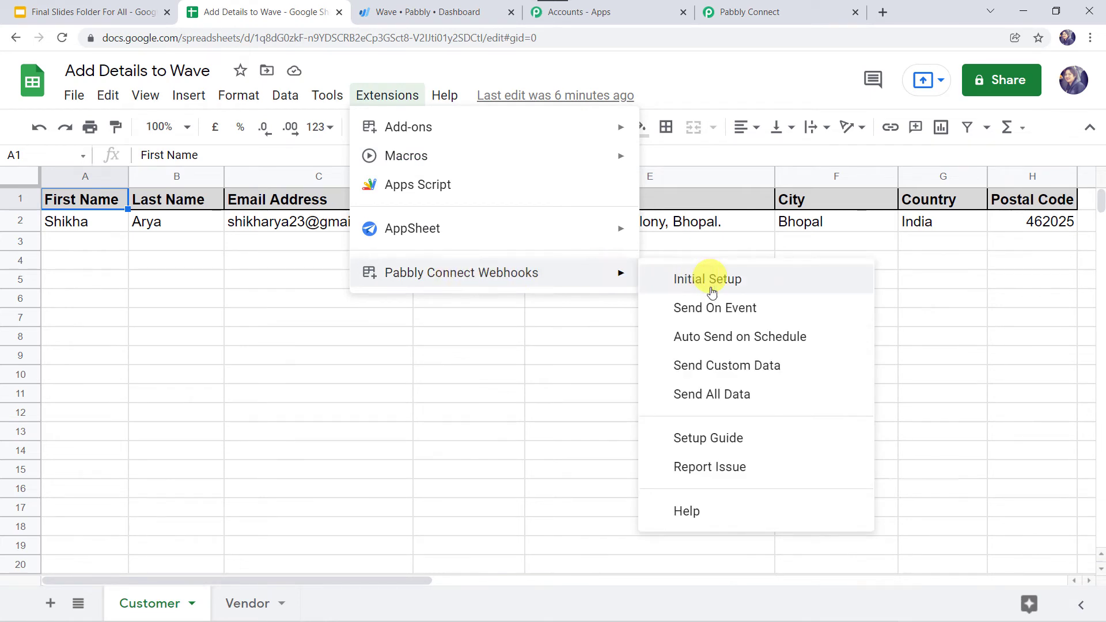
left_click(754, 309)
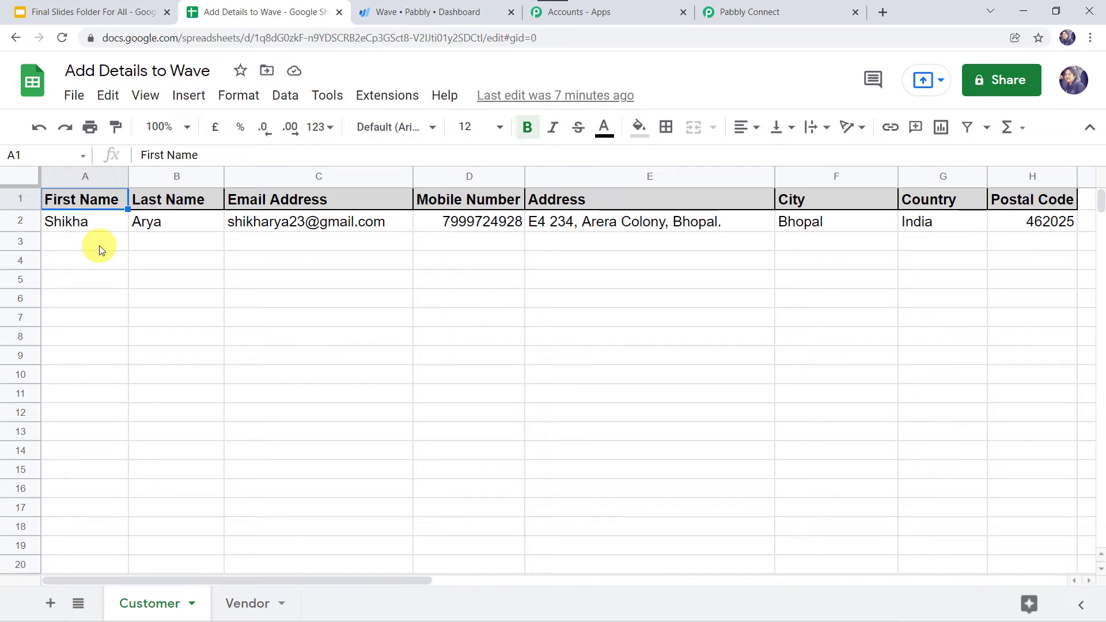
left_click(318, 260)
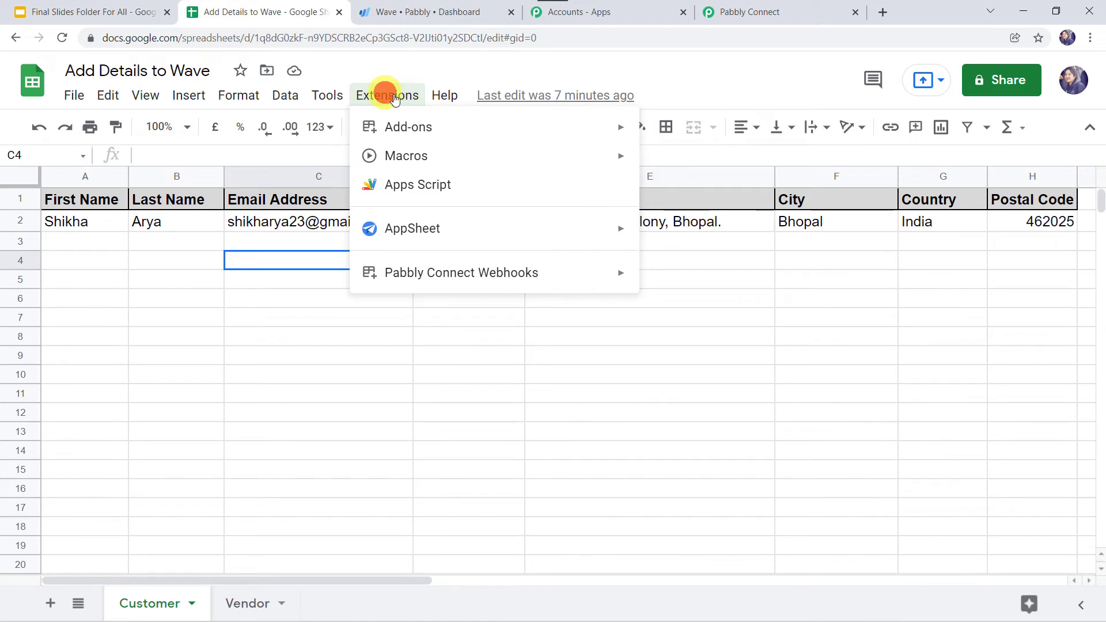
mouse_move(592, 266)
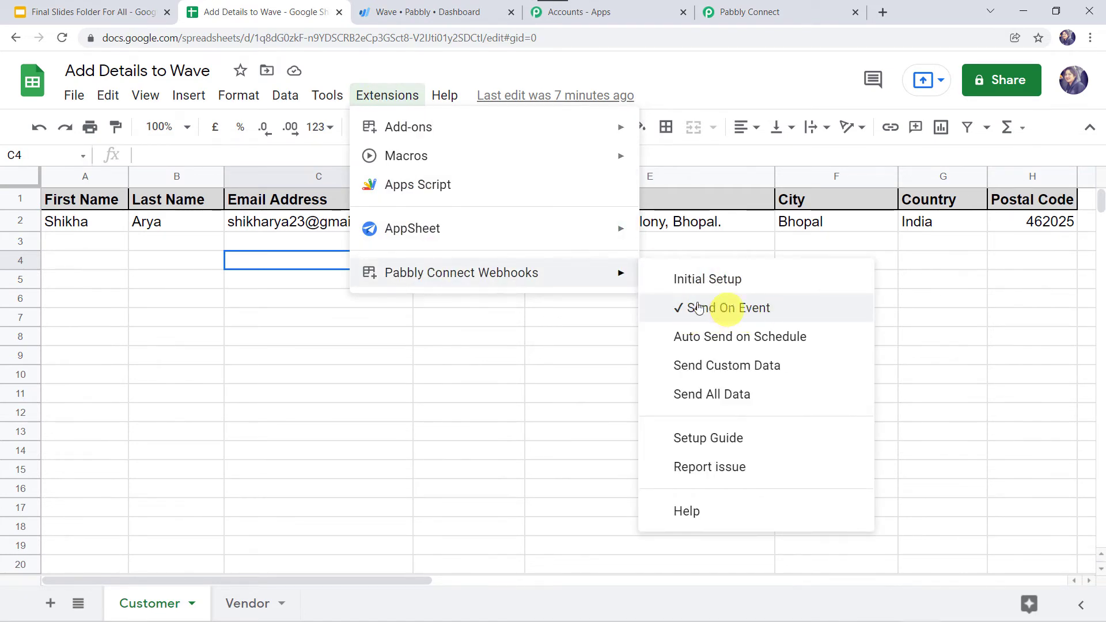
Check the captured row 2 data (sheet Customer, TriggerColumn H, RowIndex 2) and reach the 'Choose an action' step
left_click(538, 330)
left_click(813, 15)
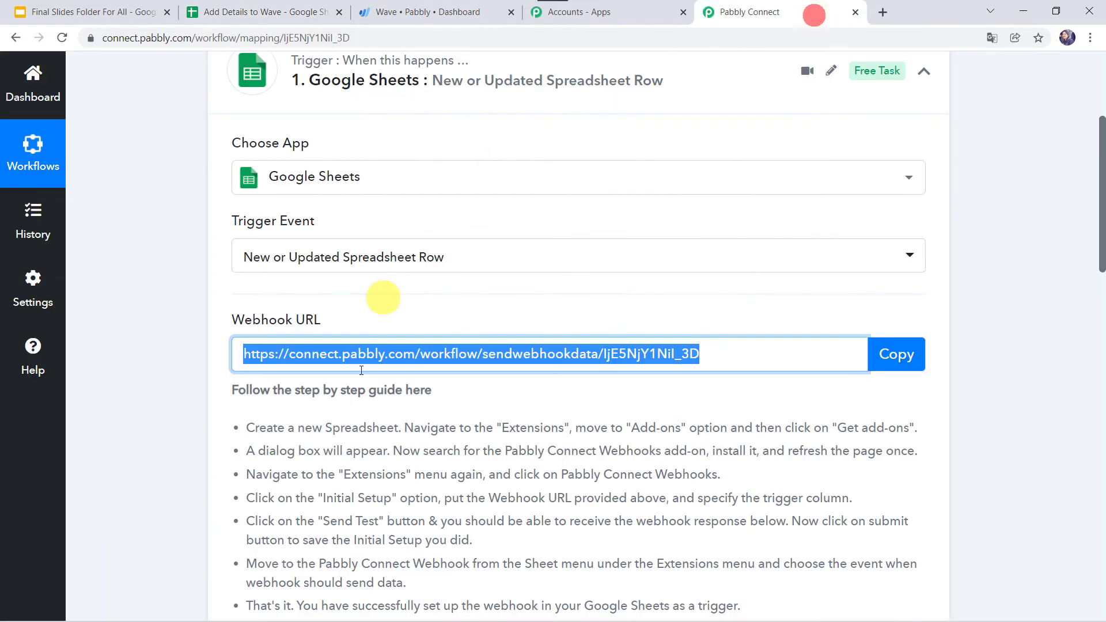
scroll(371, 358, "down", 10)
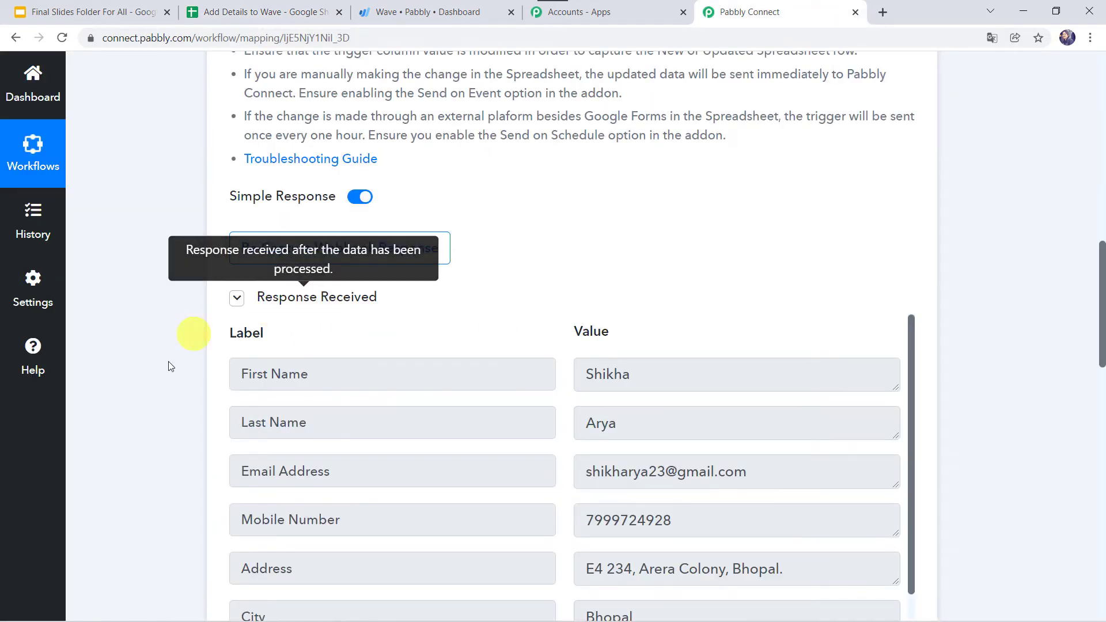
scroll(163, 373, "down", 3)
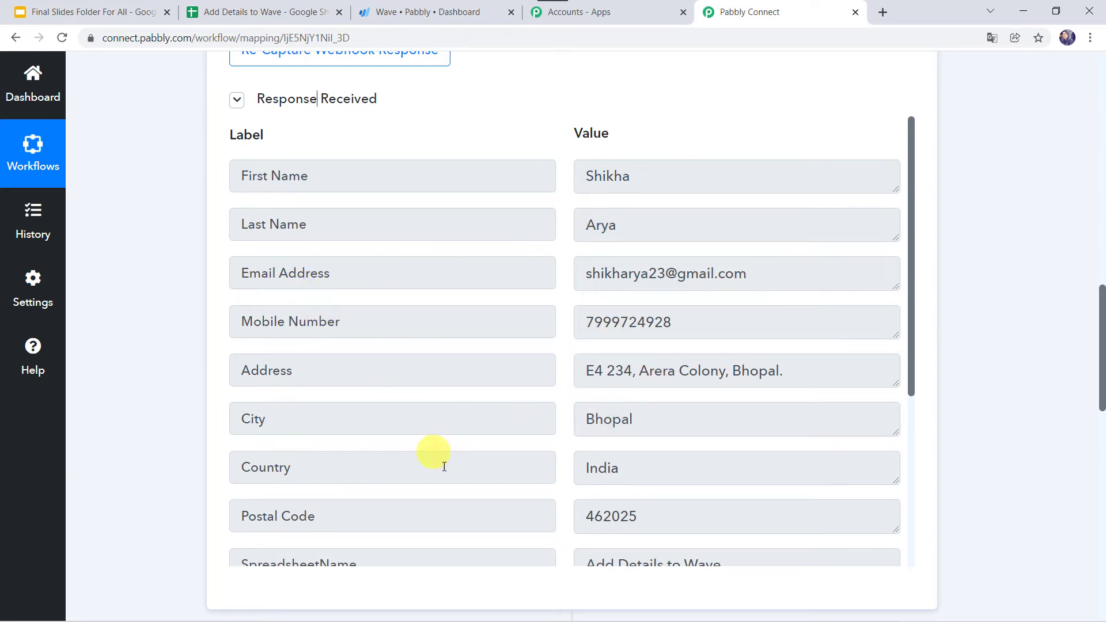
scroll(656, 473, "down", 3)
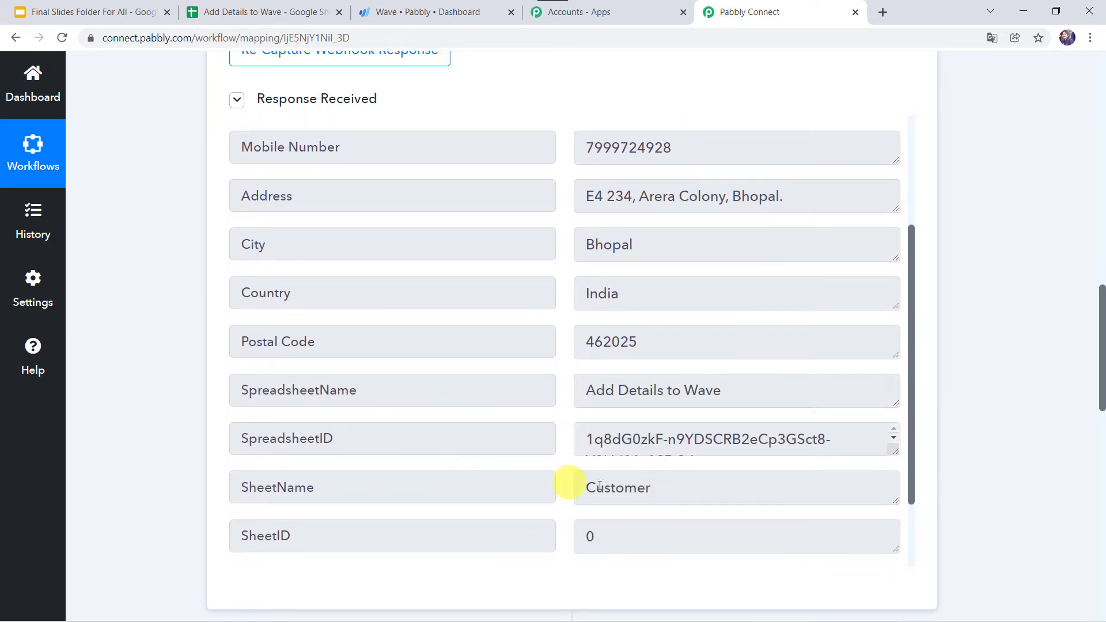
scroll(628, 489, "down", 2)
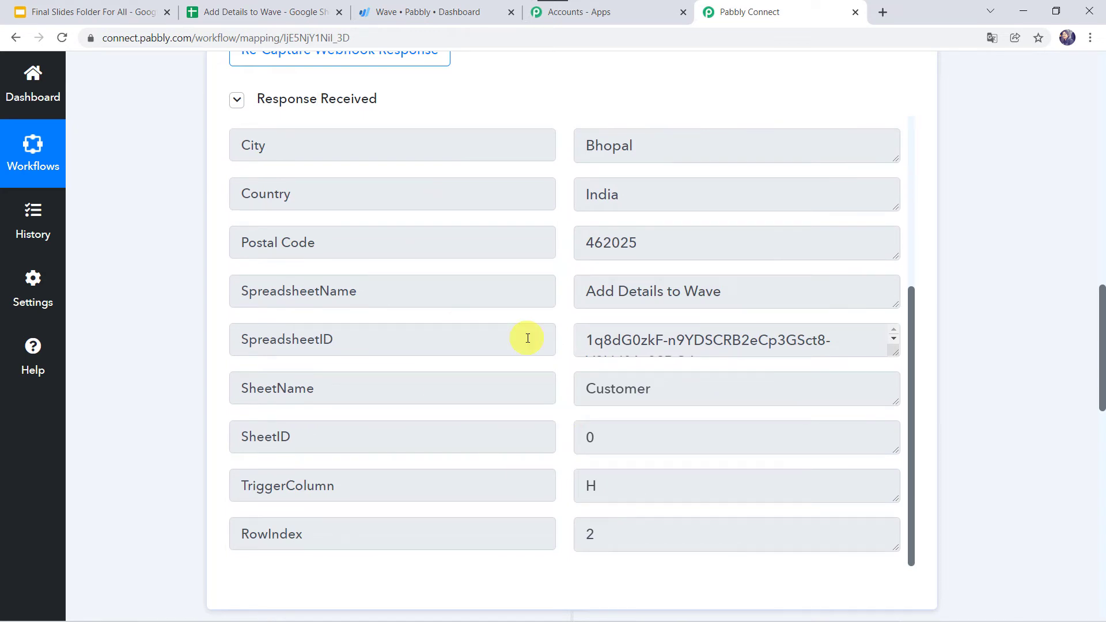
scroll(527, 338, "up", 5)
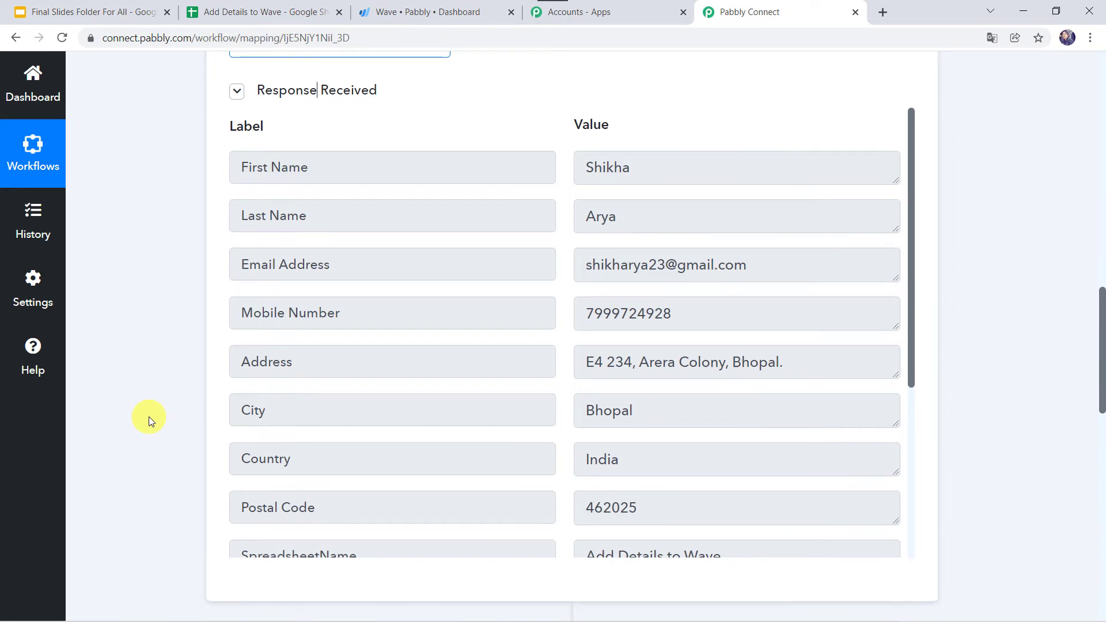
scroll(149, 418, "down", 5)
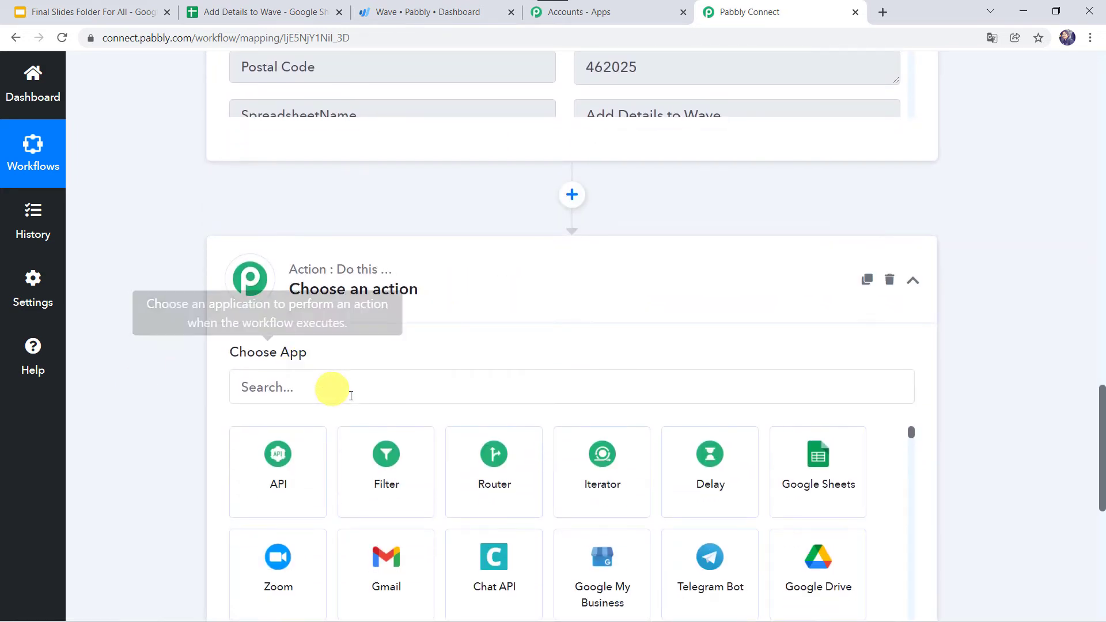
Set the action app to Wave with the Create a Customer event
left_click(360, 396)
type("wave")
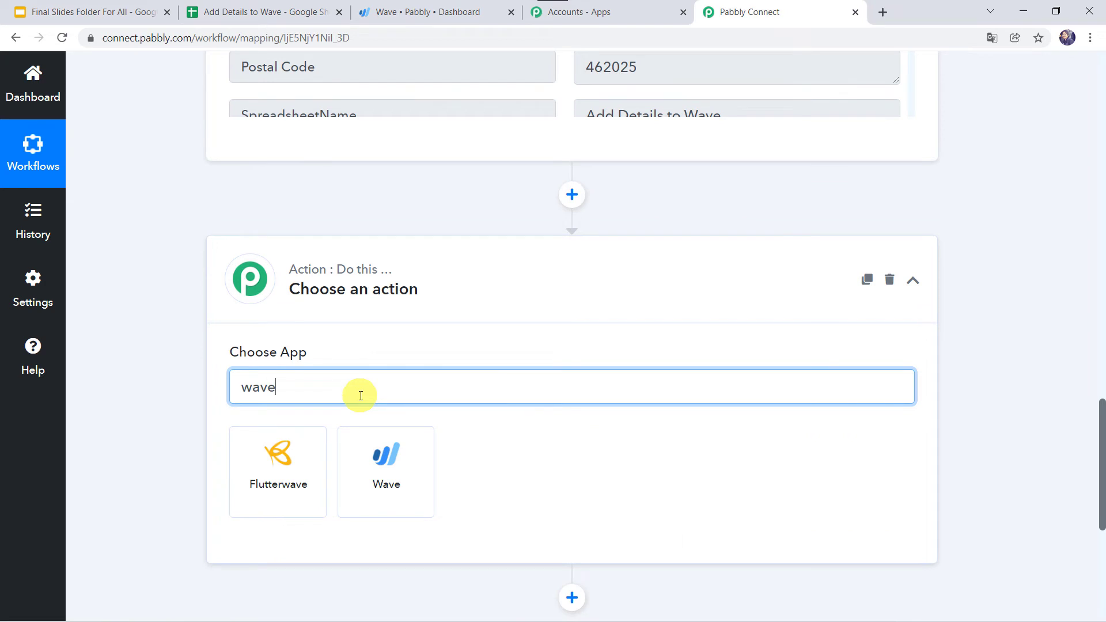
left_click(377, 455)
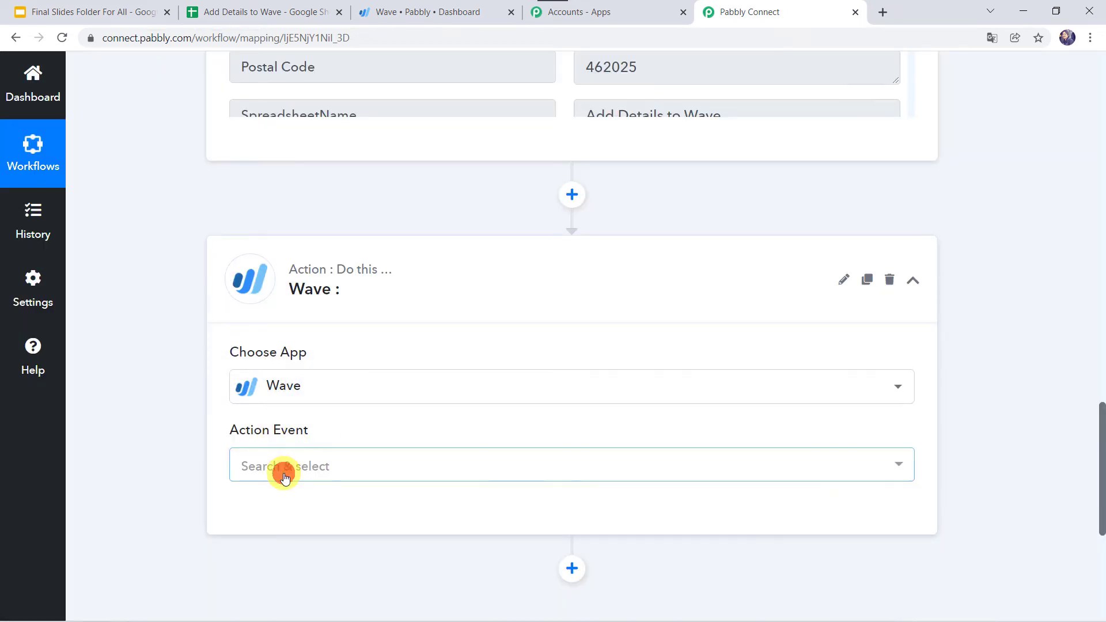
left_click(283, 468)
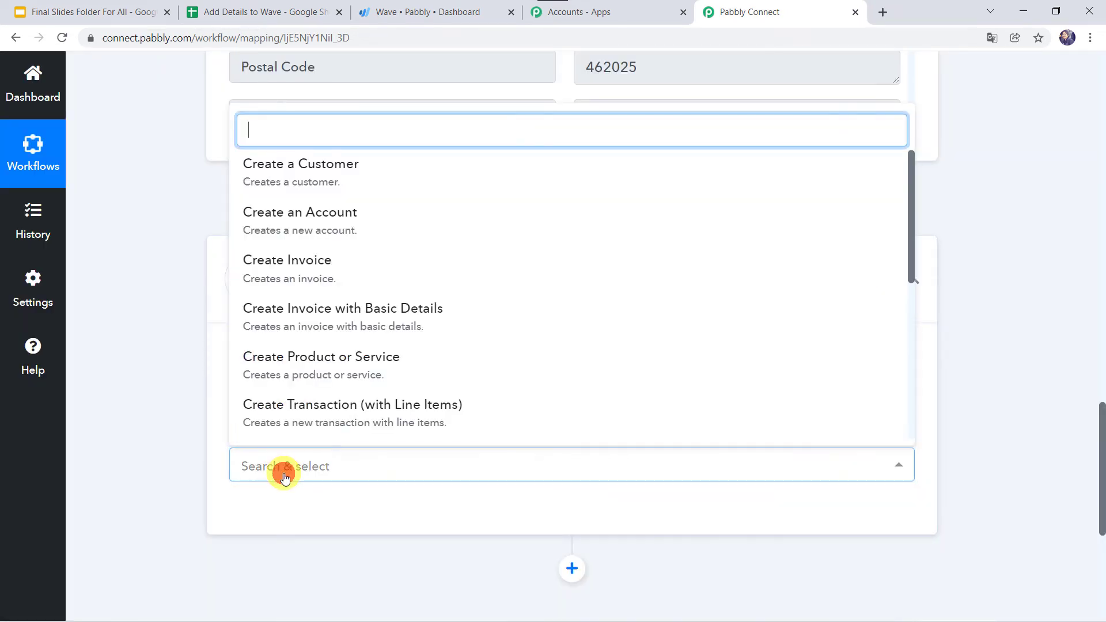
left_click(306, 169)
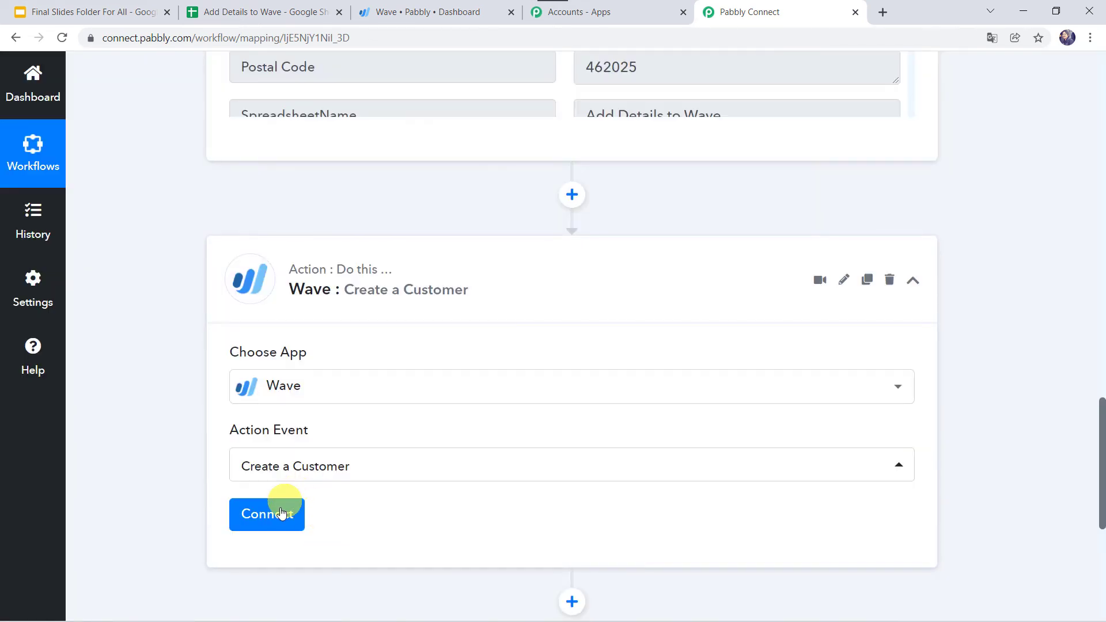
Add a new Wave connection and allow Pabbly Connect access to the Wave account
left_click(279, 516)
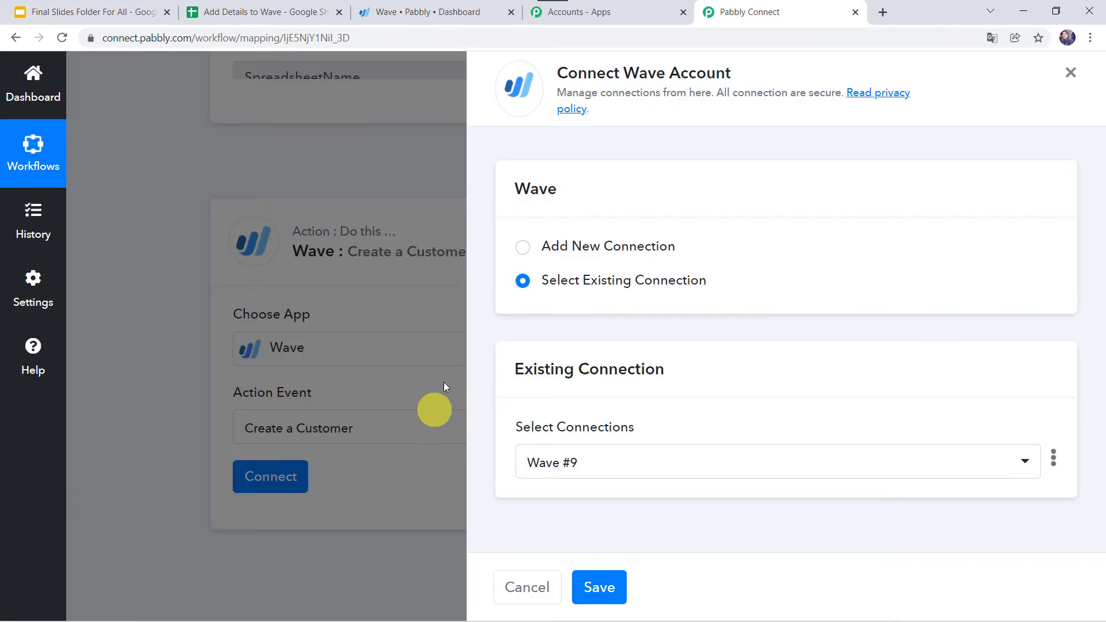
left_click(582, 241)
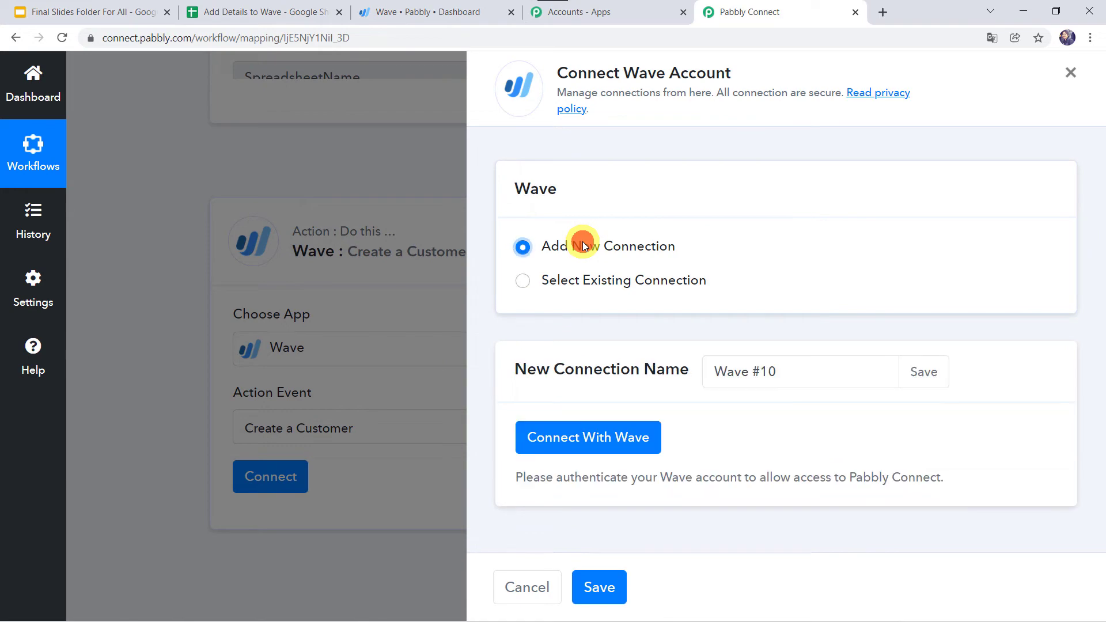
left_click(598, 441)
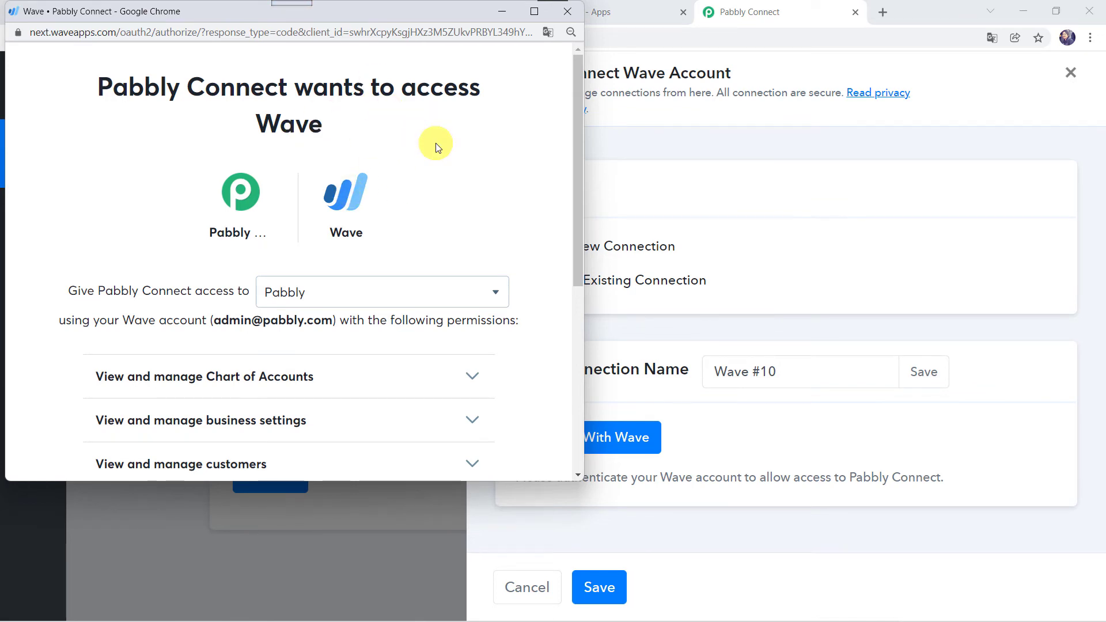
scroll(436, 146, "down", 6)
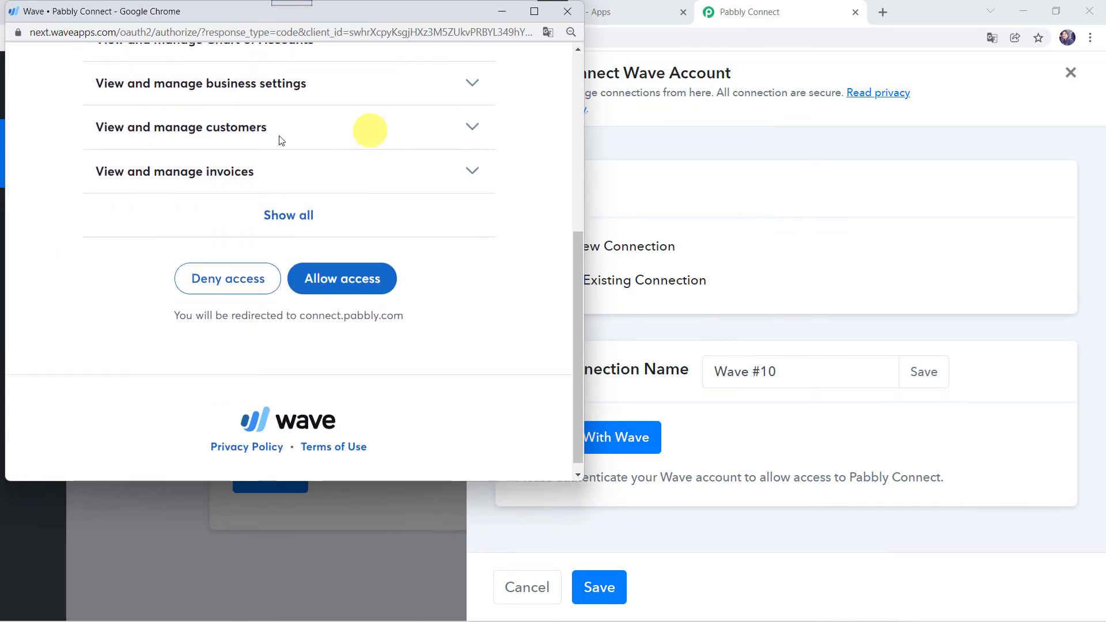
left_click(345, 281)
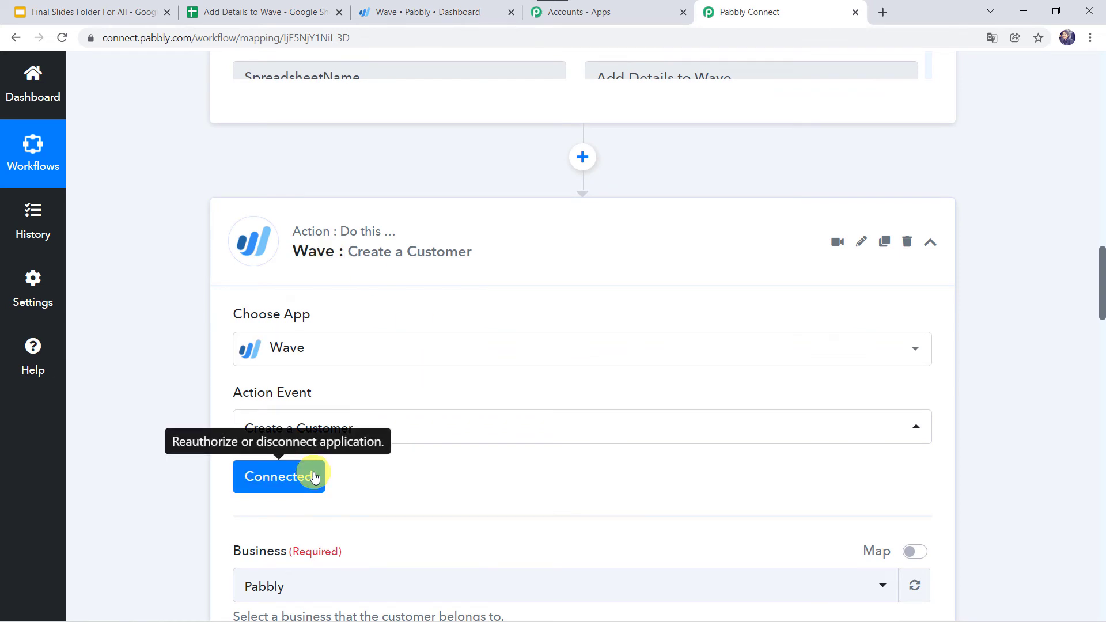
scroll(173, 496, "down", 5)
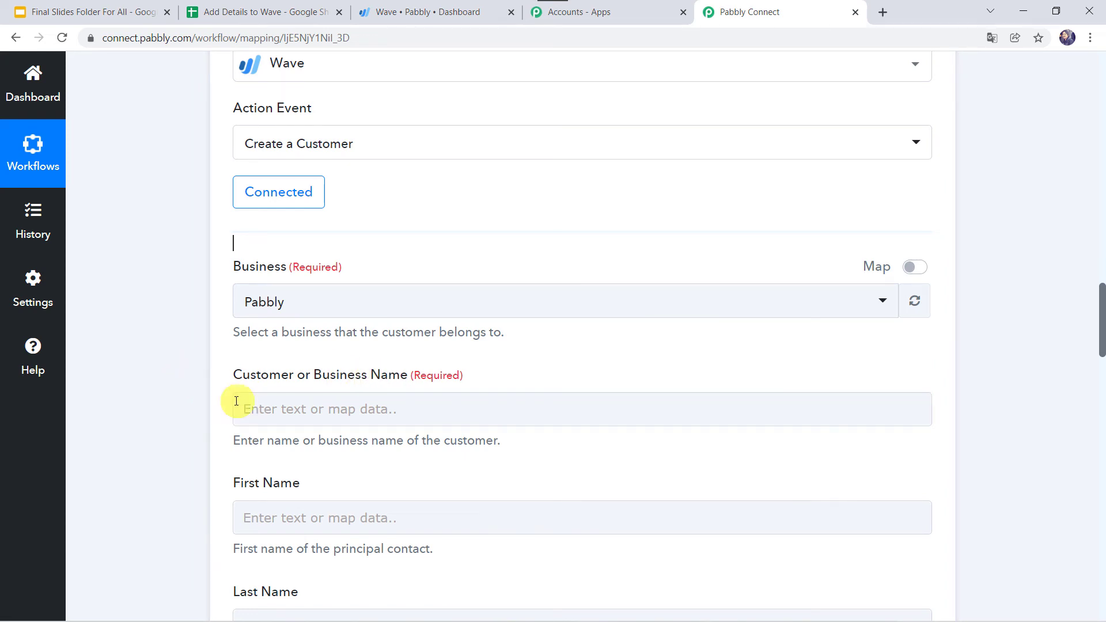
scroll(199, 396, "up", 10)
scroll(199, 397, "up", 1)
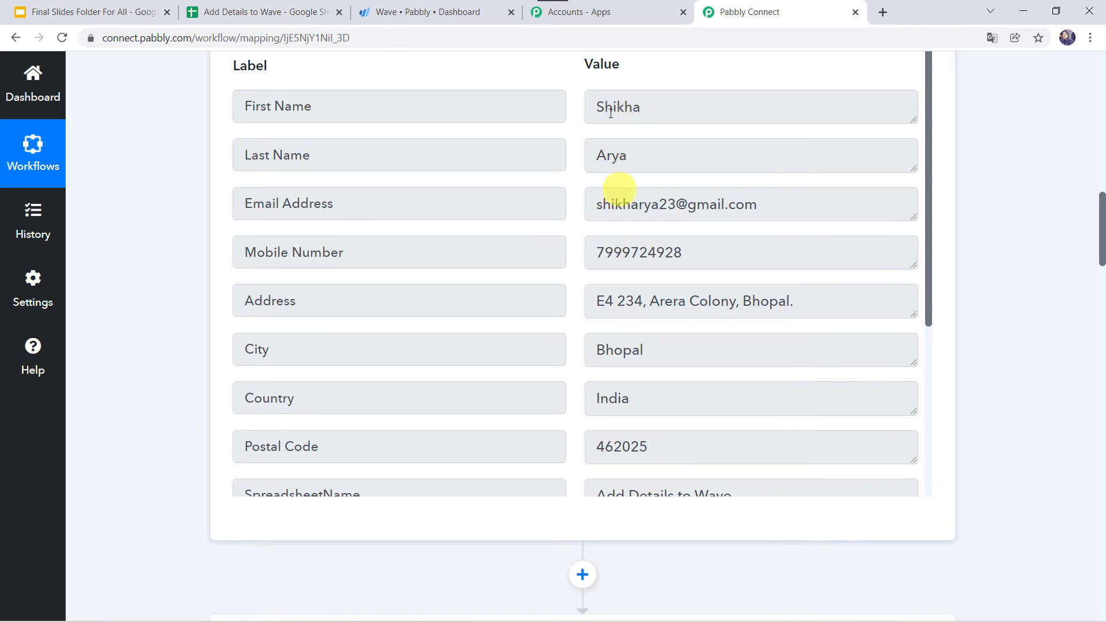
scroll(105, 377, "down", 14)
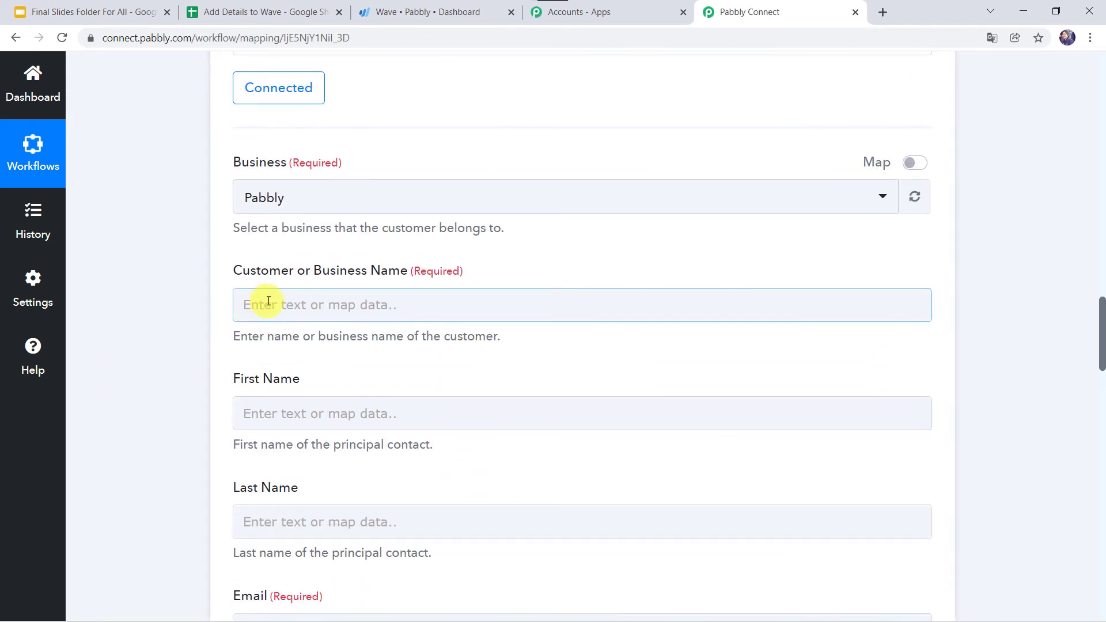
Fill the Wave customer name with the sheet's First Name and Last Name
left_click(262, 303)
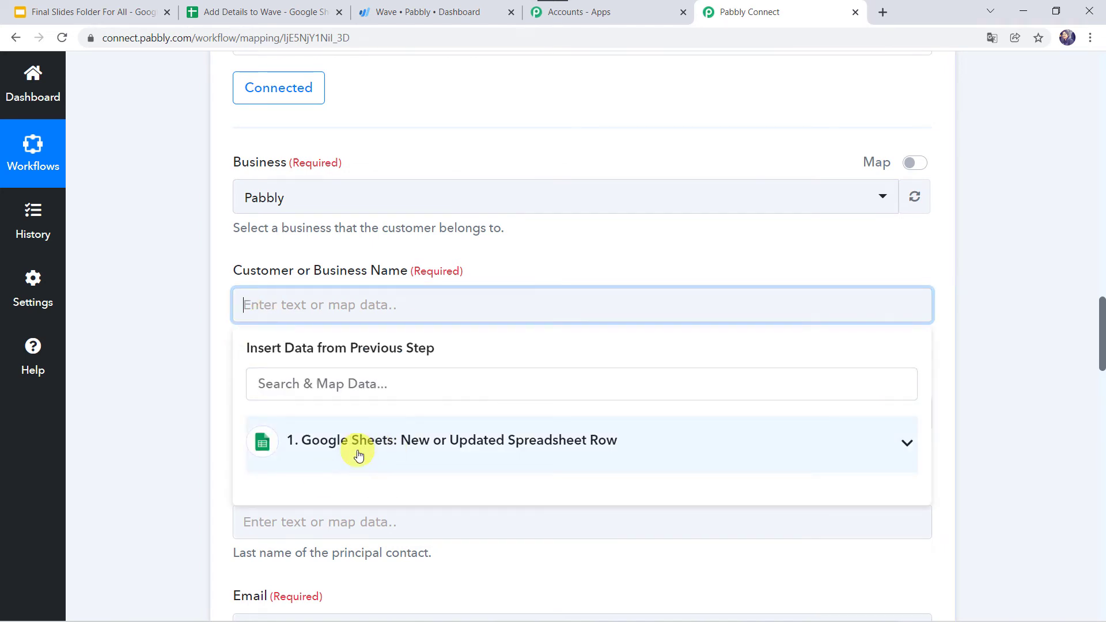
left_click(357, 452)
scroll(153, 464, "down", 1)
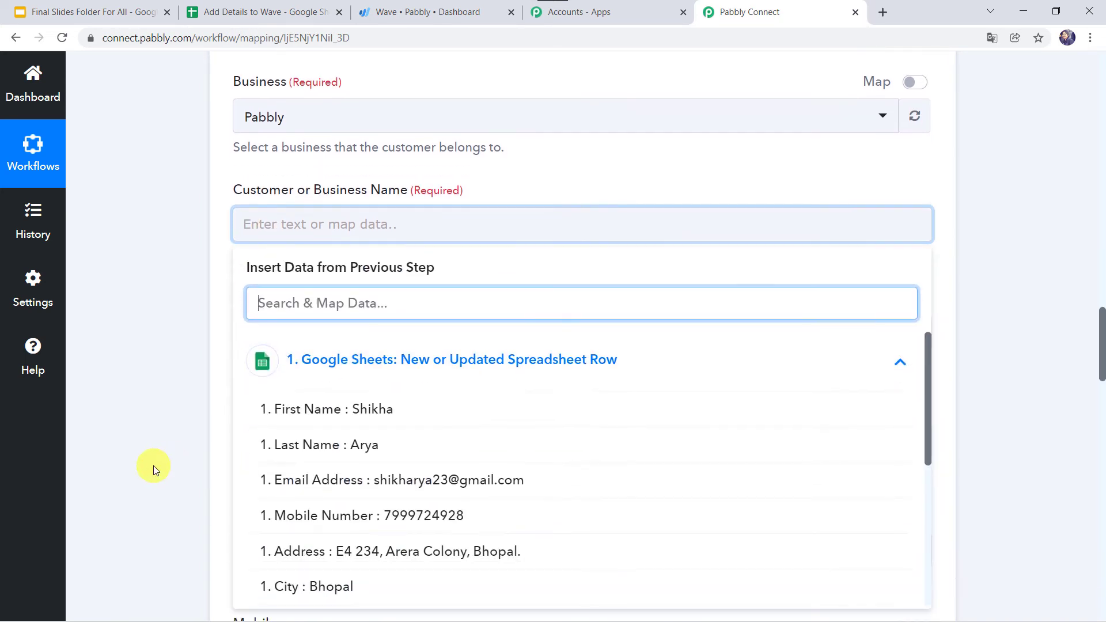
left_click(312, 409)
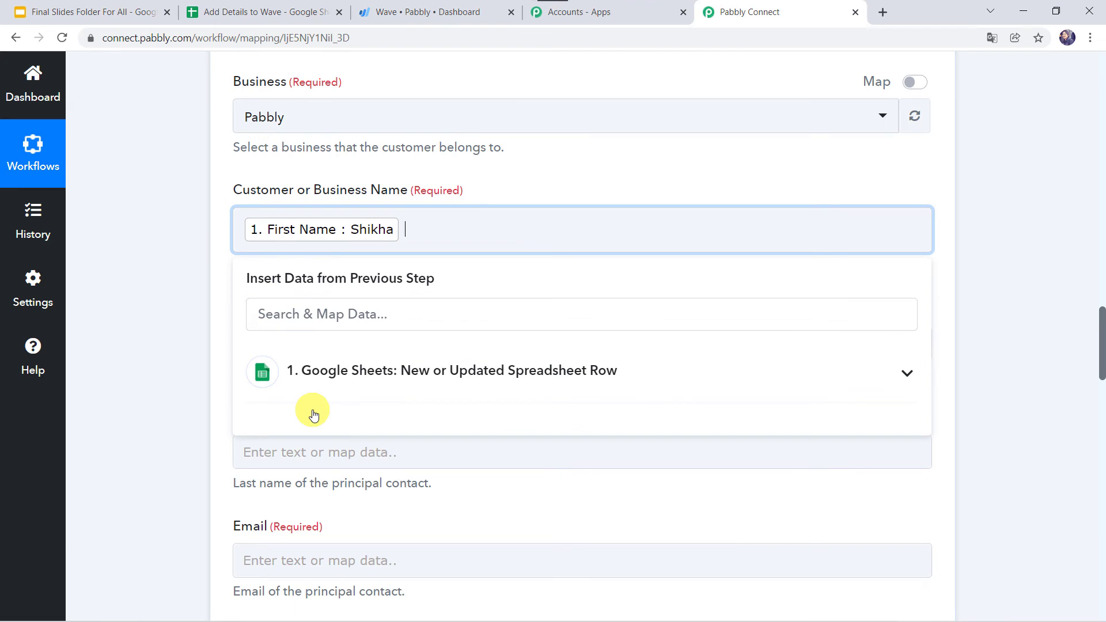
left_click(328, 375)
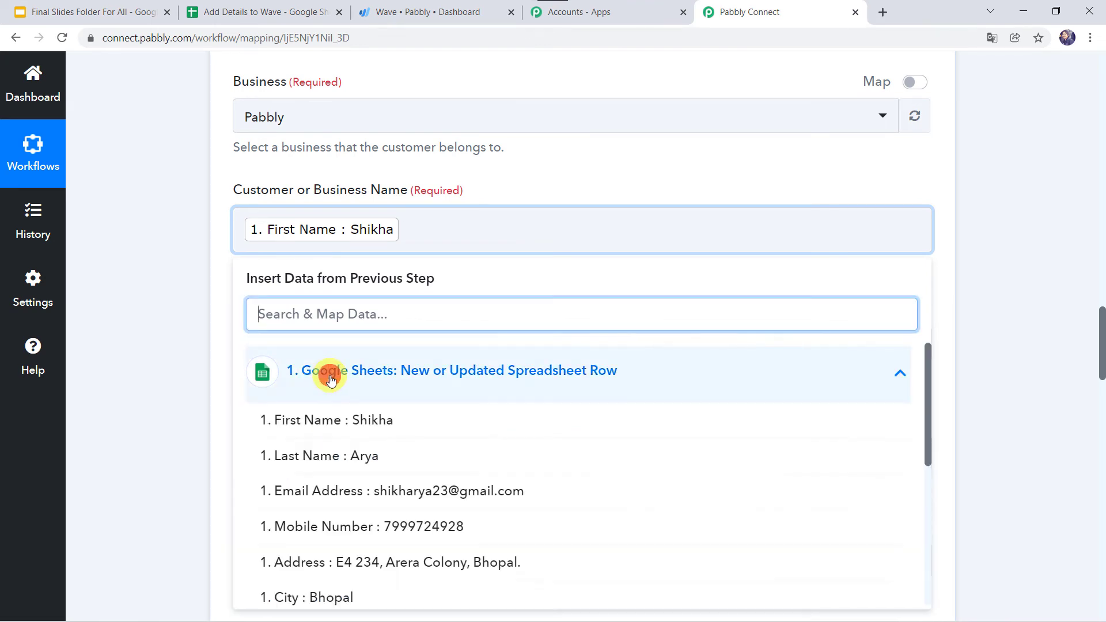
left_click(332, 457)
left_click(181, 388)
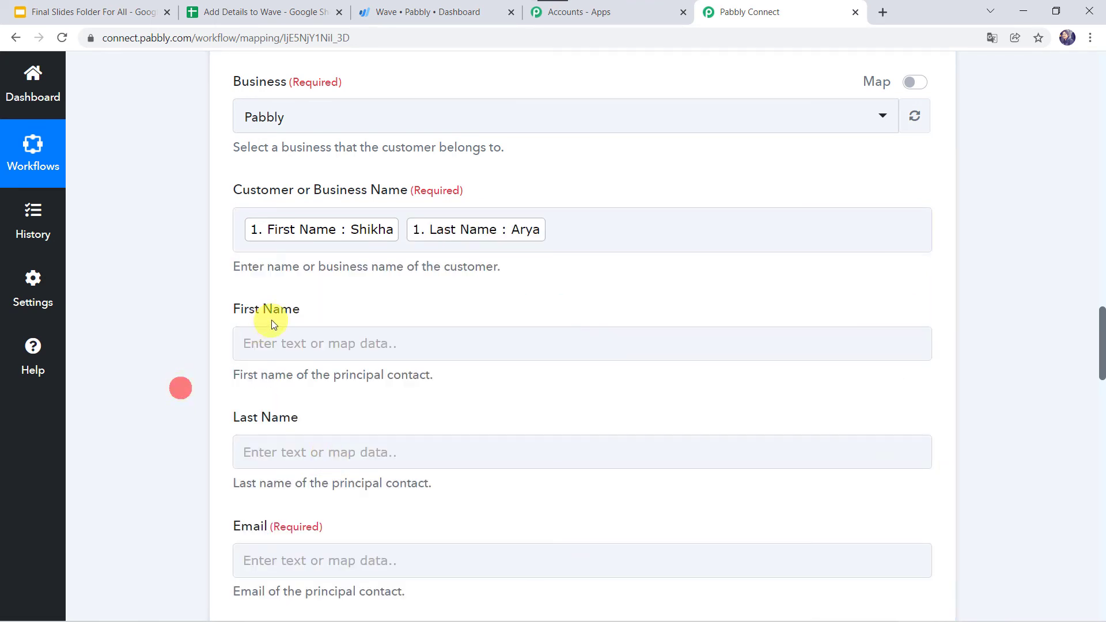
Map the sheet's First Name and Last Name into the contact's First Name and Last Name fields
left_click(276, 345)
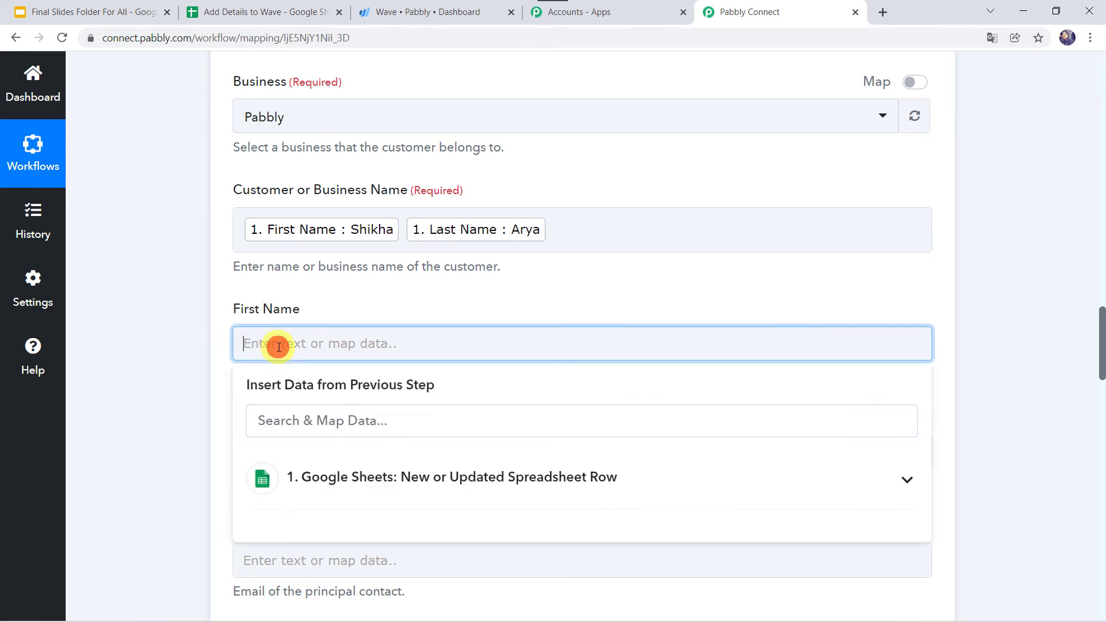
left_click(340, 478)
scroll(157, 423, "down", 2)
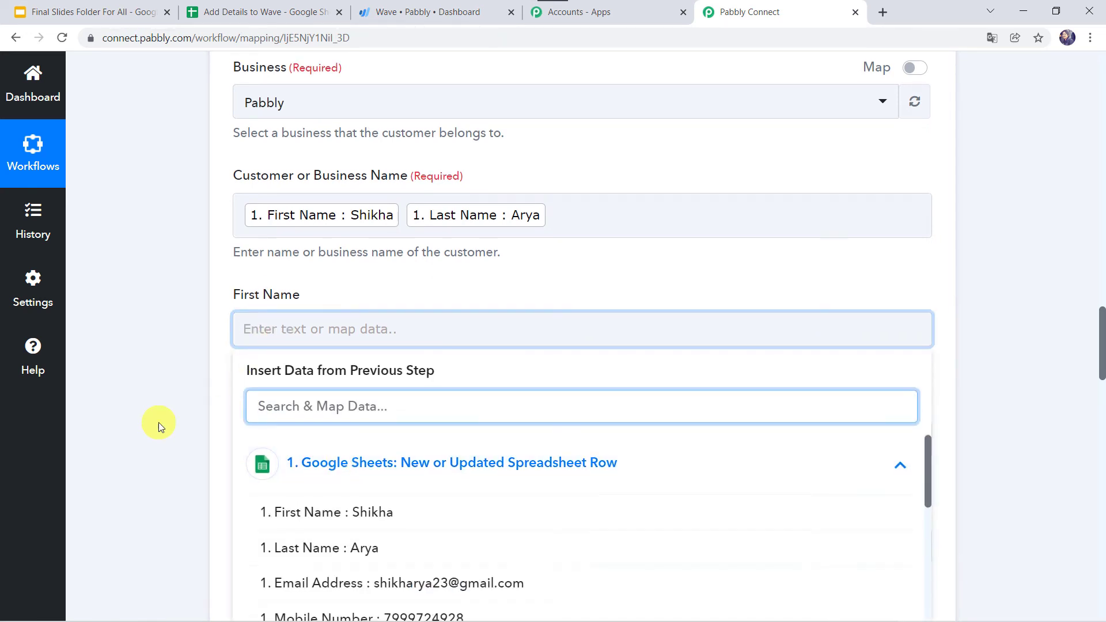
left_click(345, 389)
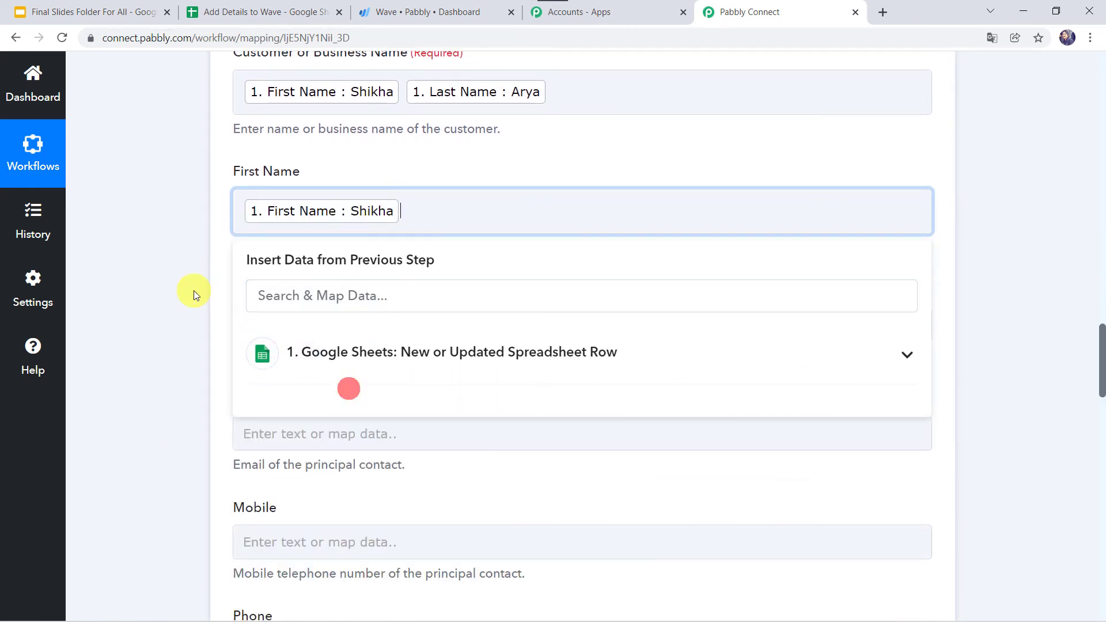
left_click(193, 290)
left_click(267, 325)
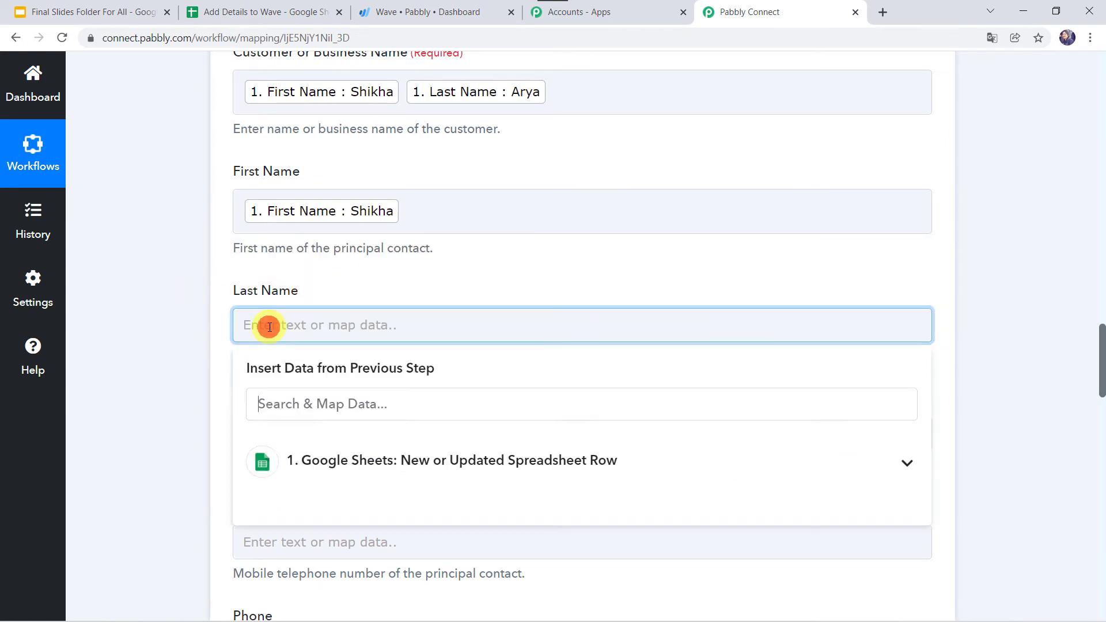
scroll(160, 338, "down", 3)
left_click(346, 273)
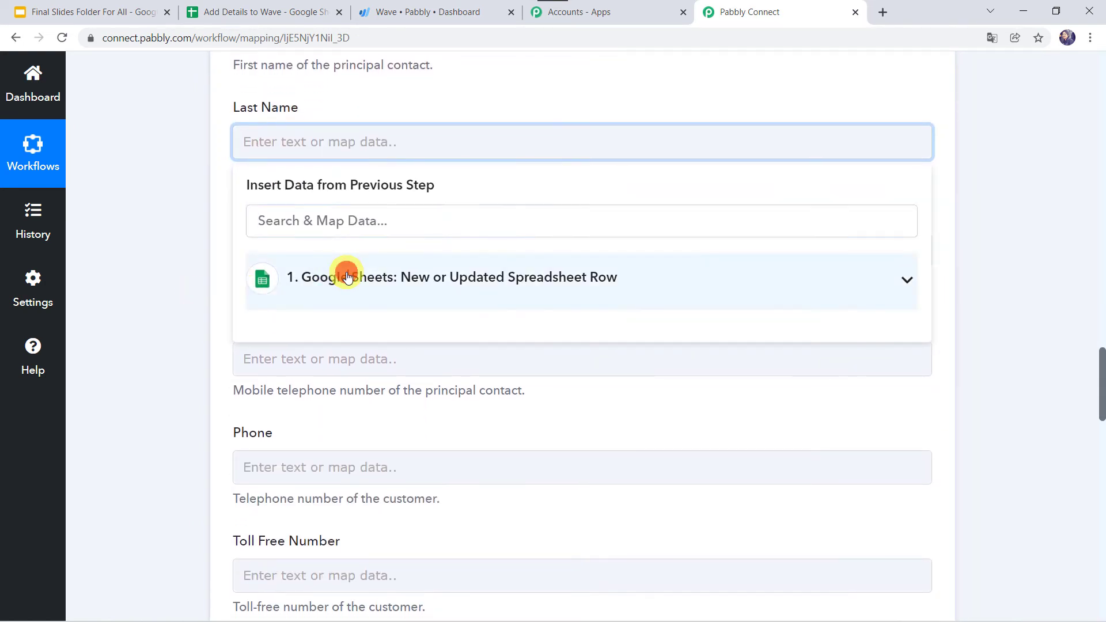
left_click(291, 364)
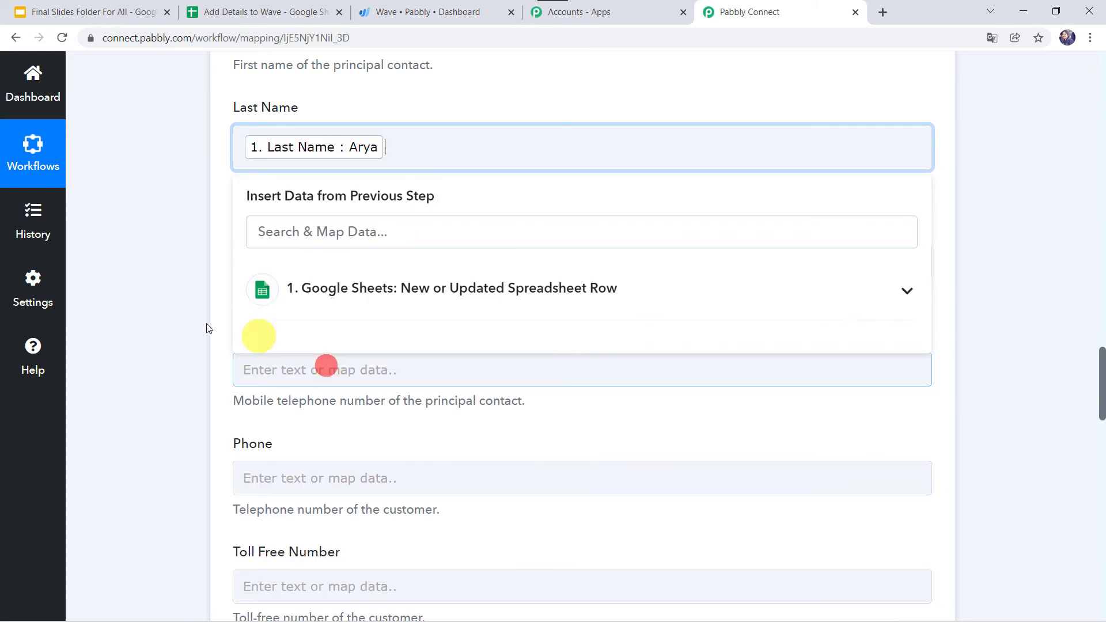
left_click(170, 327)
Map the sheet's Email Address into Email and Mobile Number into Mobile
left_click(272, 259)
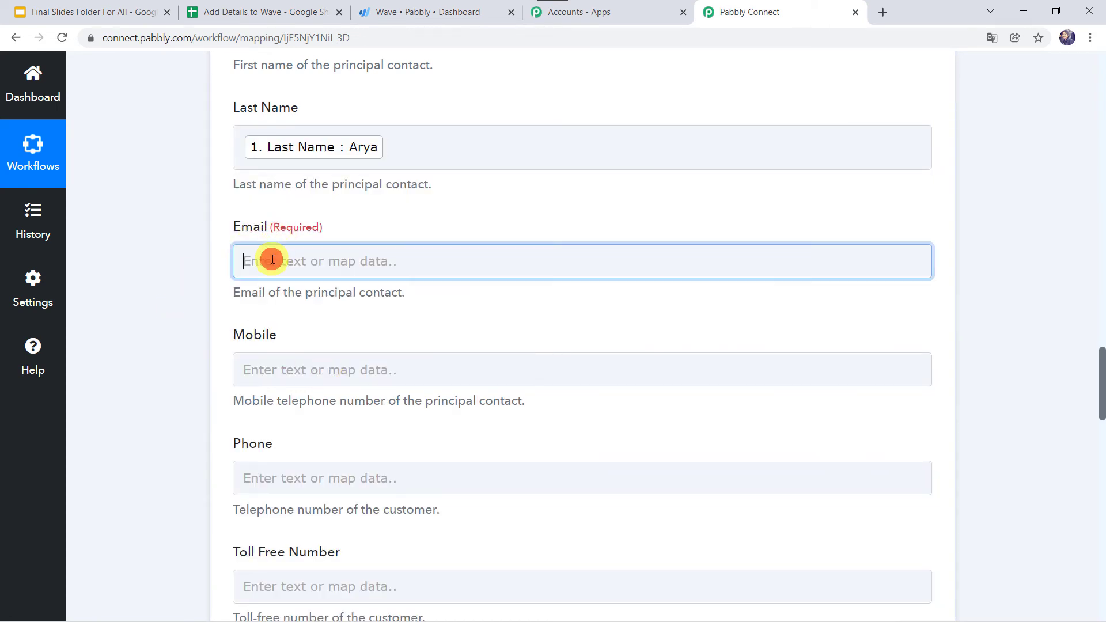
left_click(348, 394)
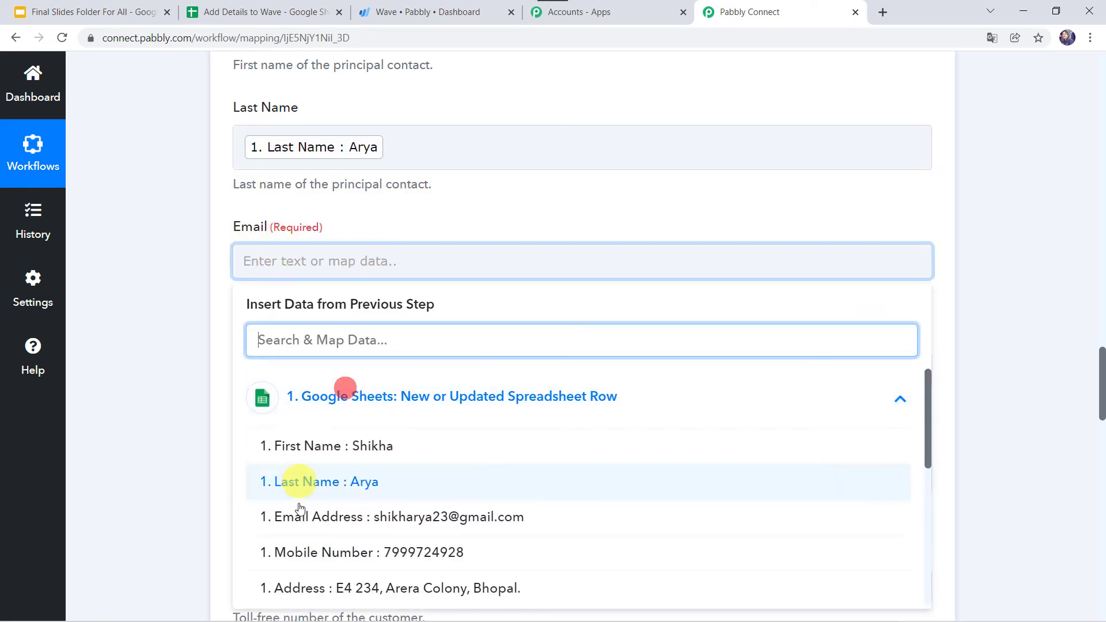
left_click(316, 523)
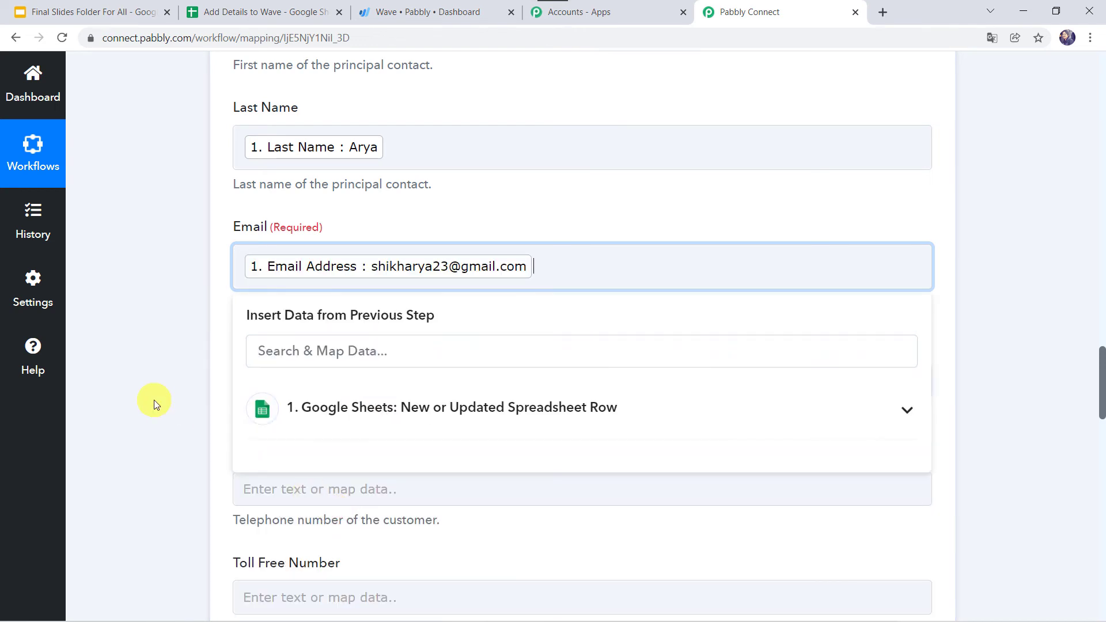
left_click(154, 400)
scroll(154, 400, "down", 2)
left_click(262, 236)
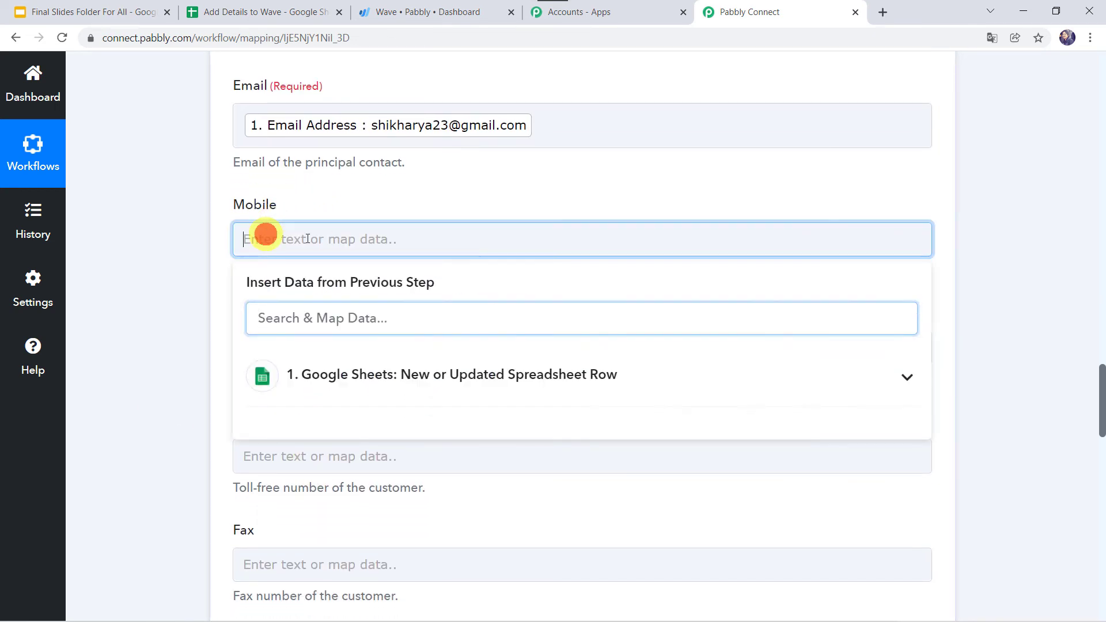
left_click(335, 365)
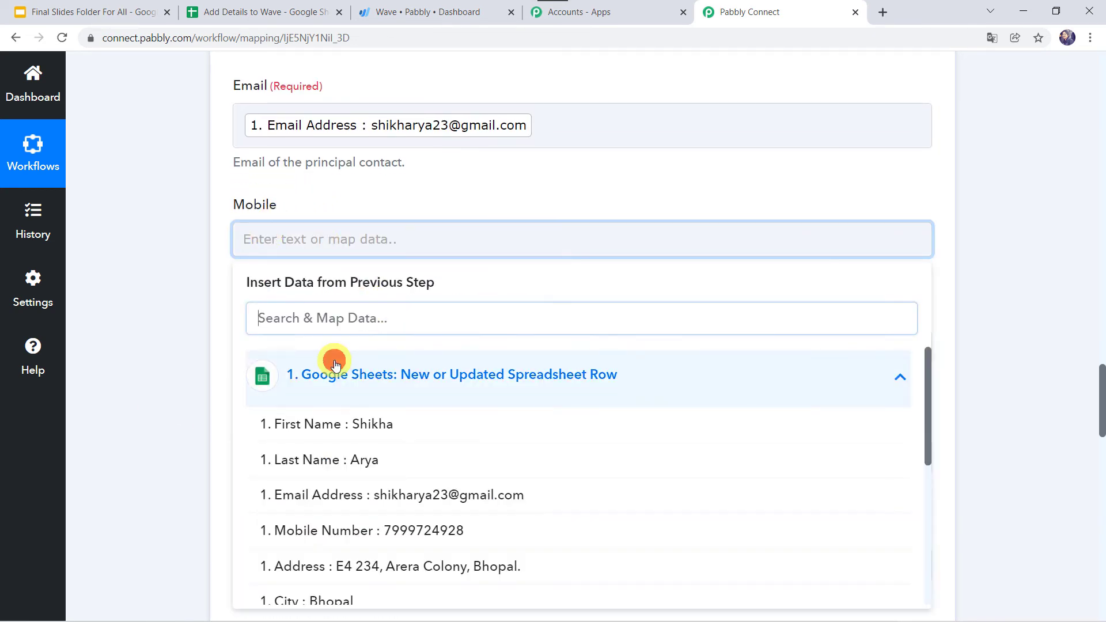
left_click(353, 528)
Map the sheet's Address column into Wave's Address Line 1 field
left_click(195, 414)
scroll(195, 414, "down", 2)
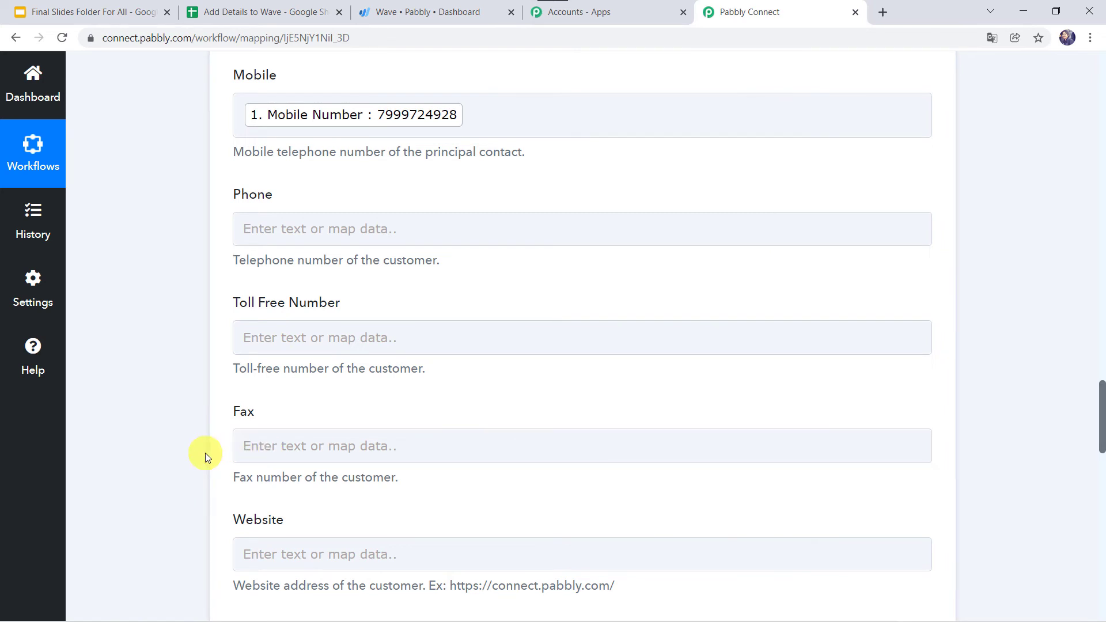
scroll(205, 454, "down", 2)
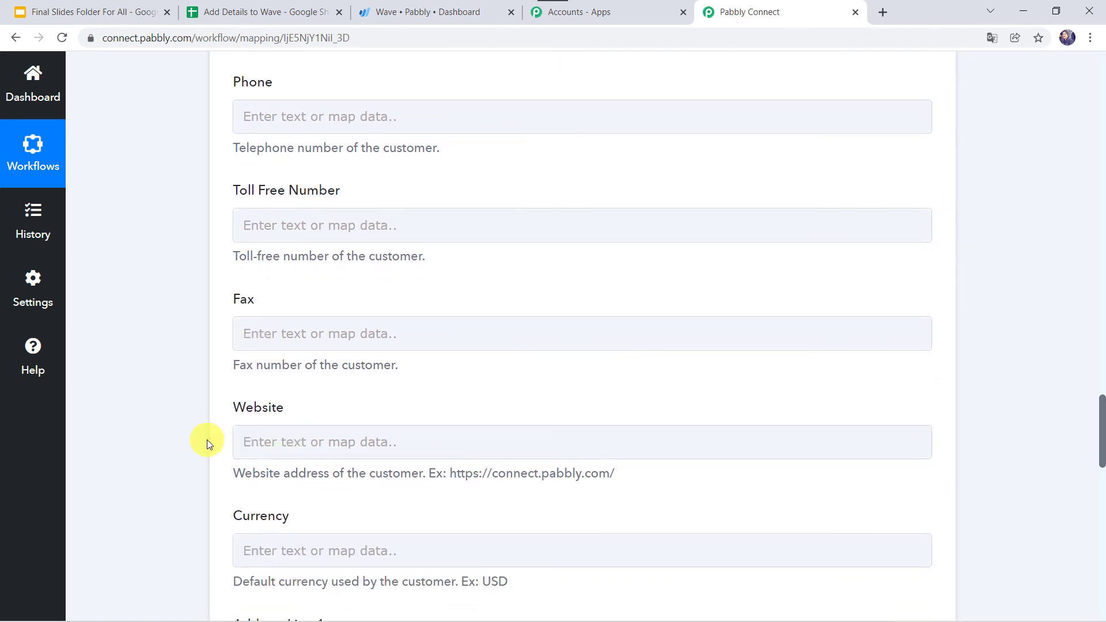
scroll(206, 440, "down", 3)
scroll(206, 440, "down", 3)
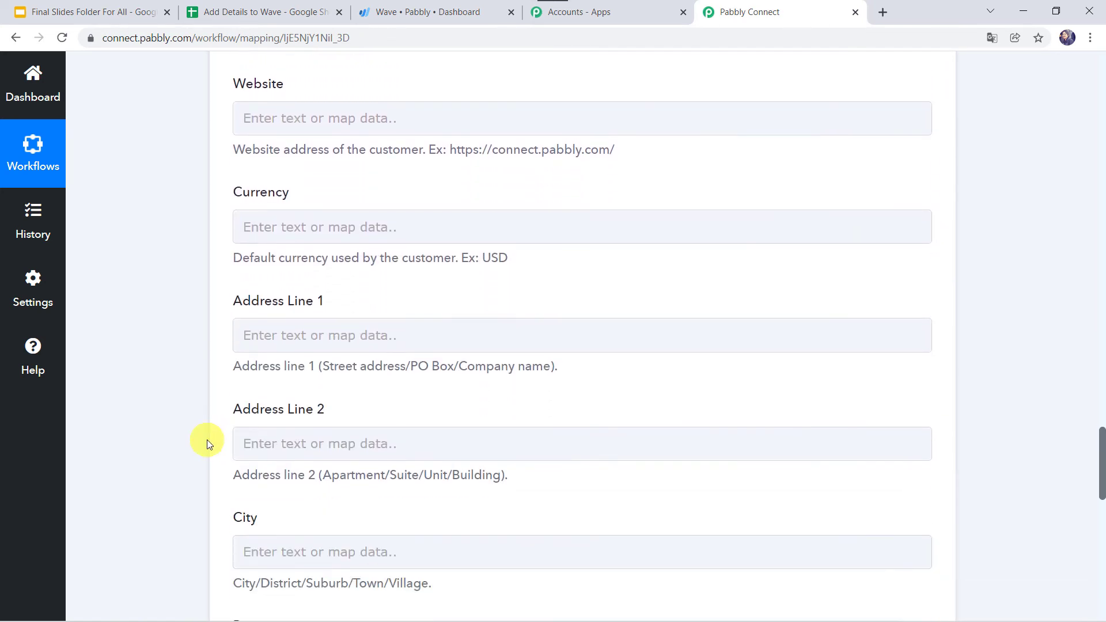
left_click(256, 331)
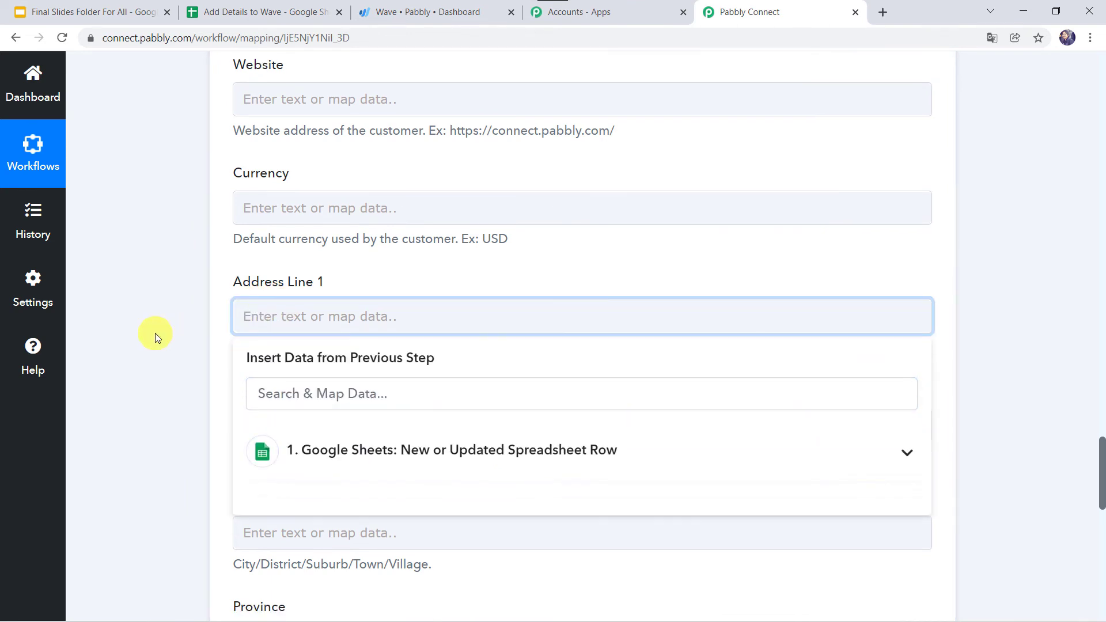
left_click(353, 345)
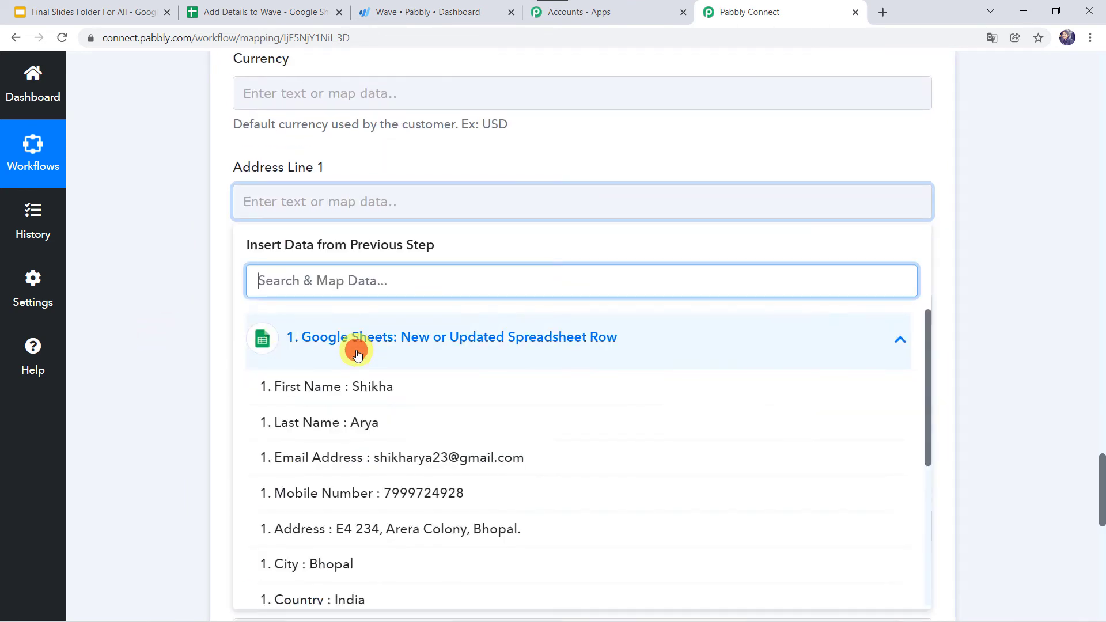
left_click(346, 522)
left_click(167, 380)
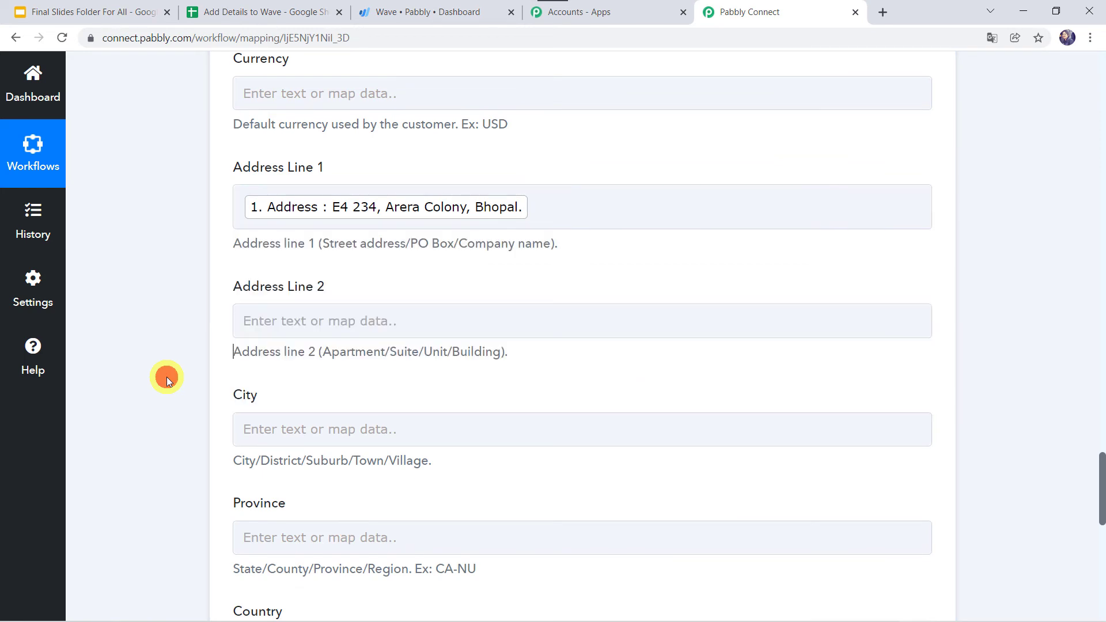
Map the sheet's City column into Wave's City field
scroll(167, 377, "down", 3)
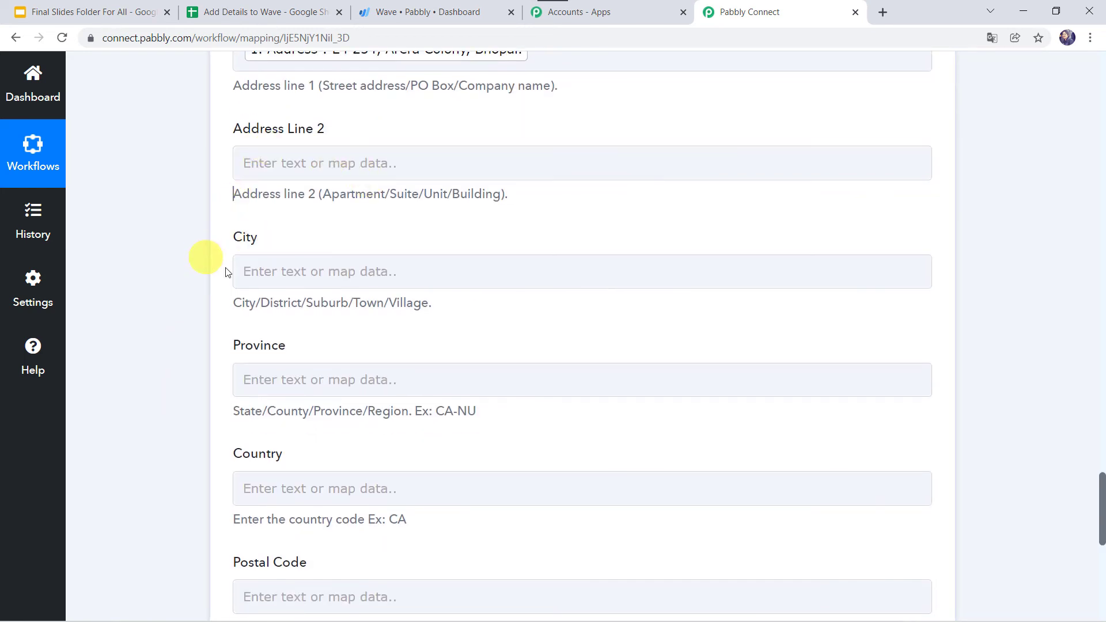
left_click(274, 272)
left_click(326, 409)
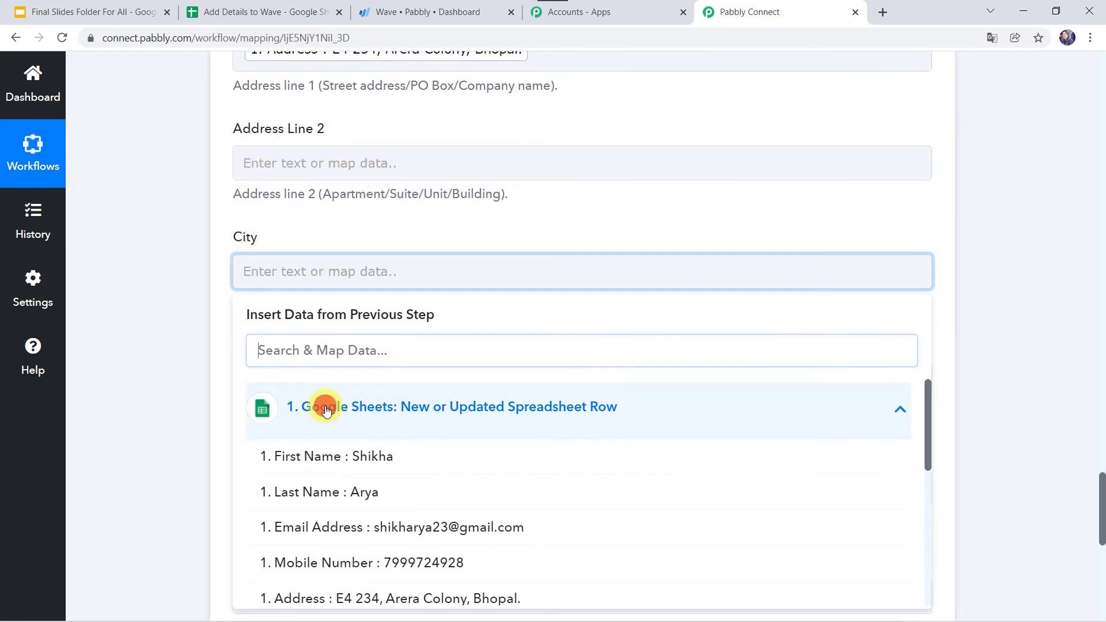
scroll(386, 513, "down", 3)
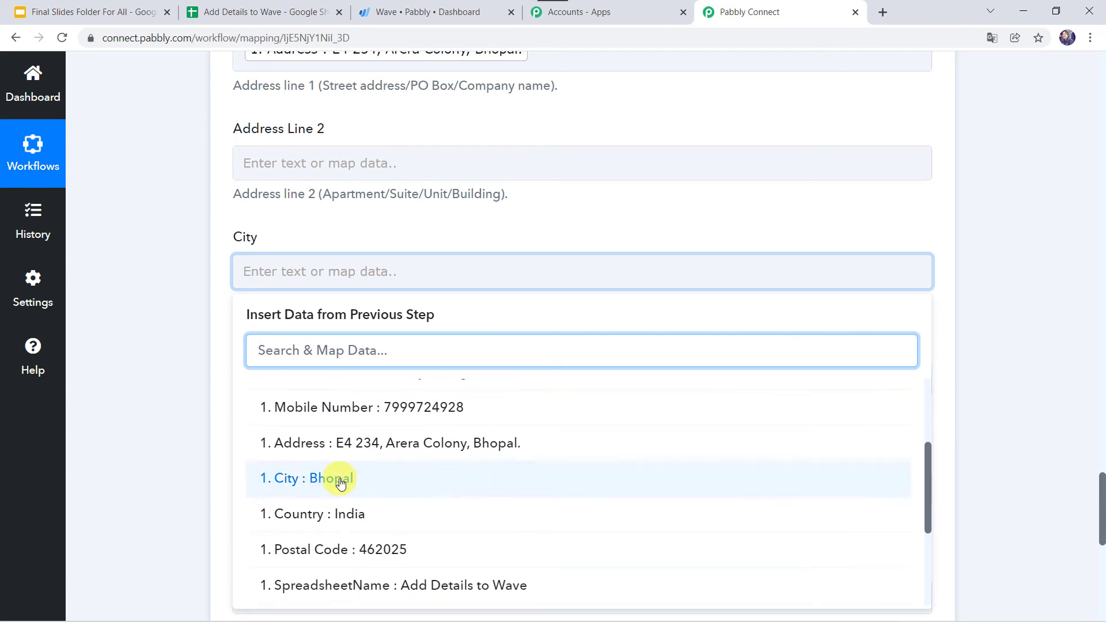
left_click(334, 478)
left_click(157, 385)
Map the sheet's Postal Code column into Wave's Postal Code field
scroll(157, 382, "down", 1)
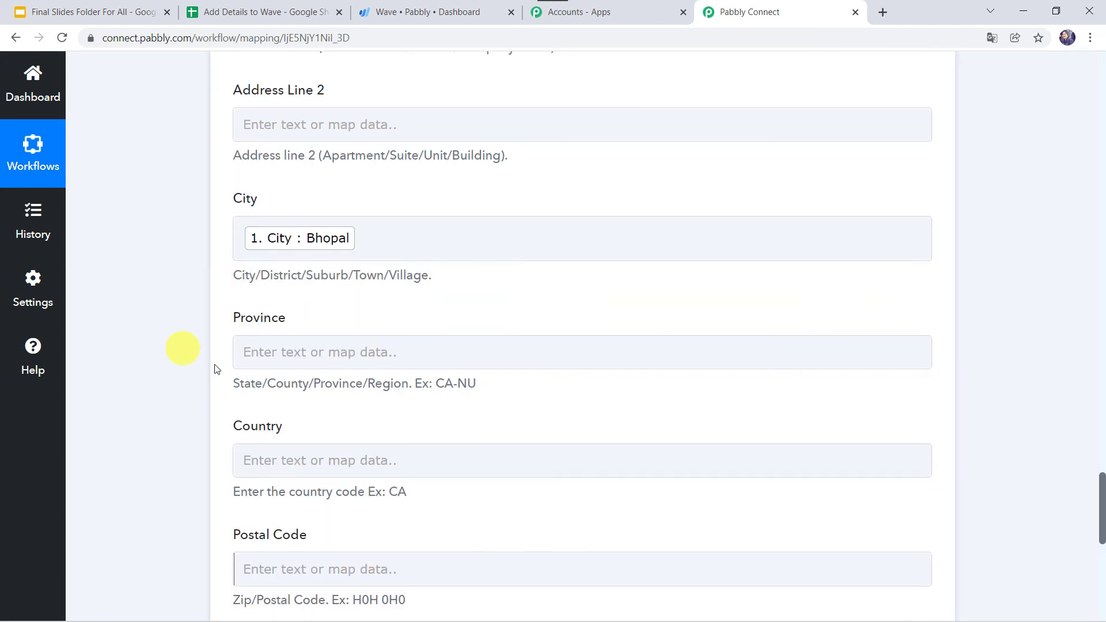
left_click(261, 358)
scroll(261, 358, "down", 3)
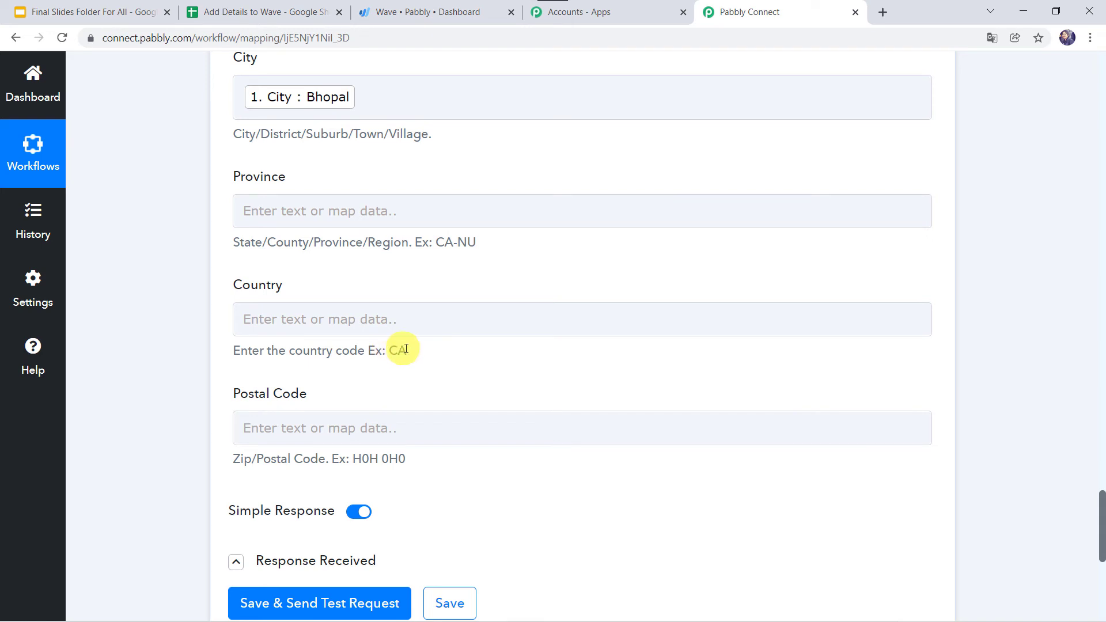
left_click(390, 310)
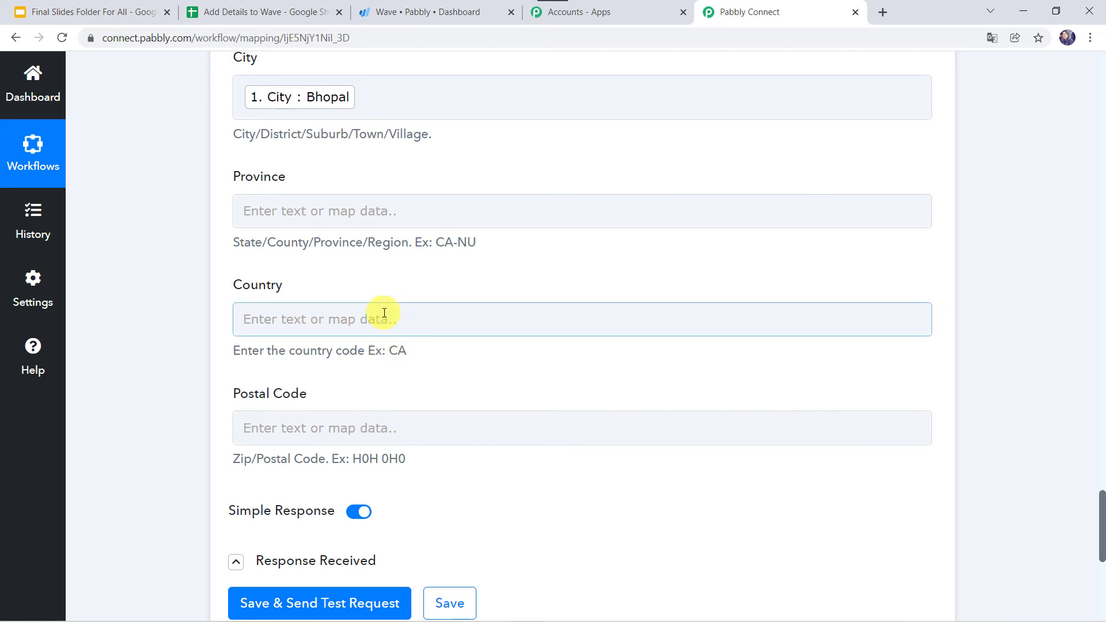
scroll(176, 356, "down", 2)
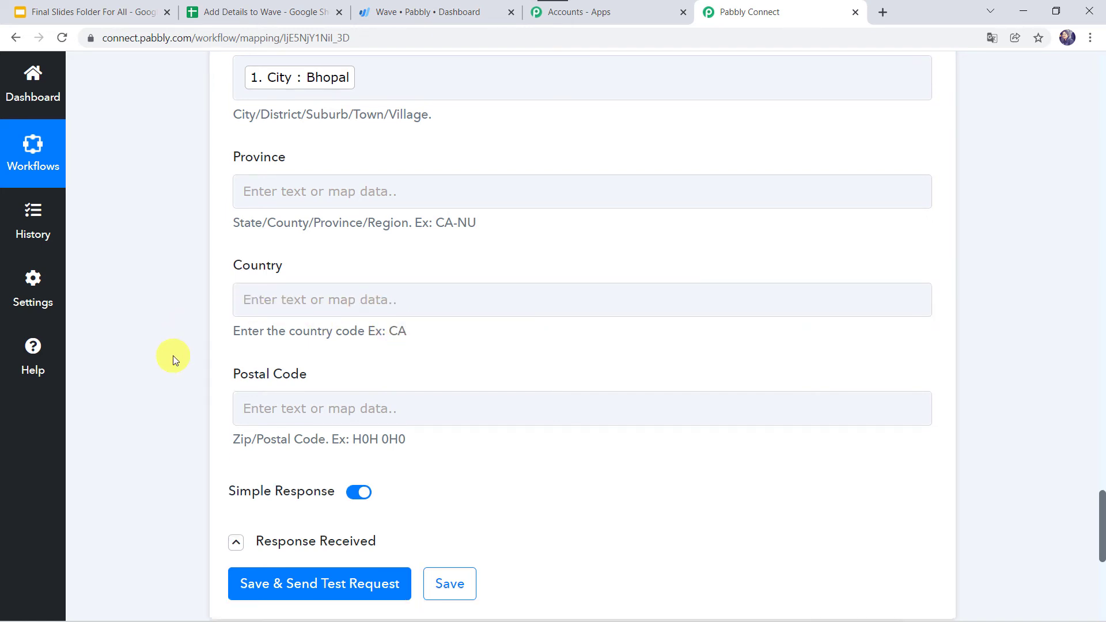
left_click(272, 328)
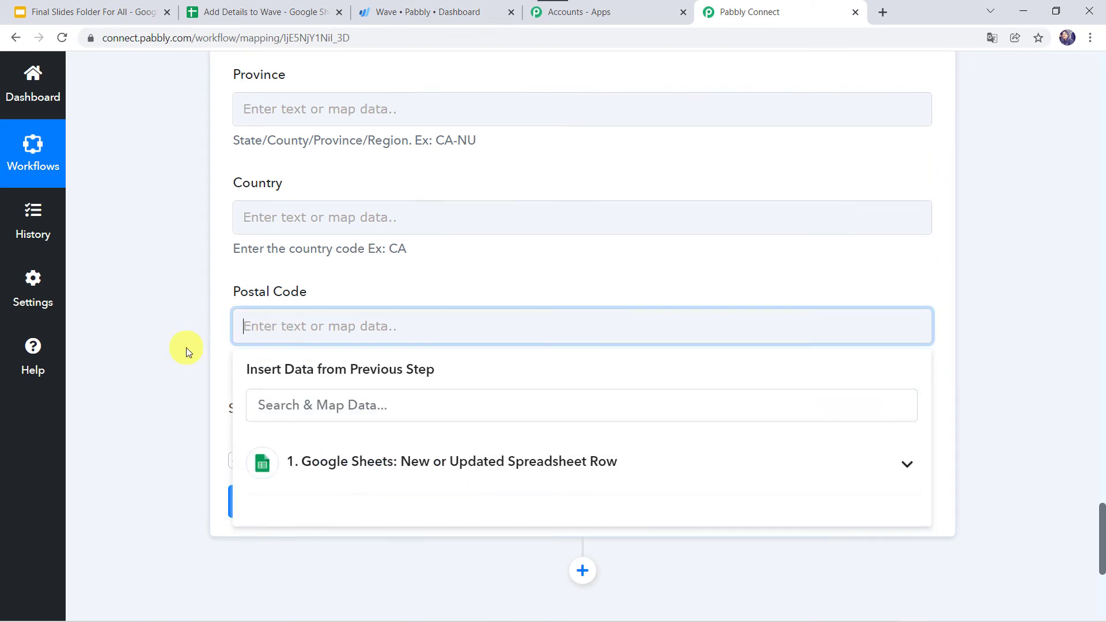
scroll(185, 347, "down", 3)
left_click(353, 311)
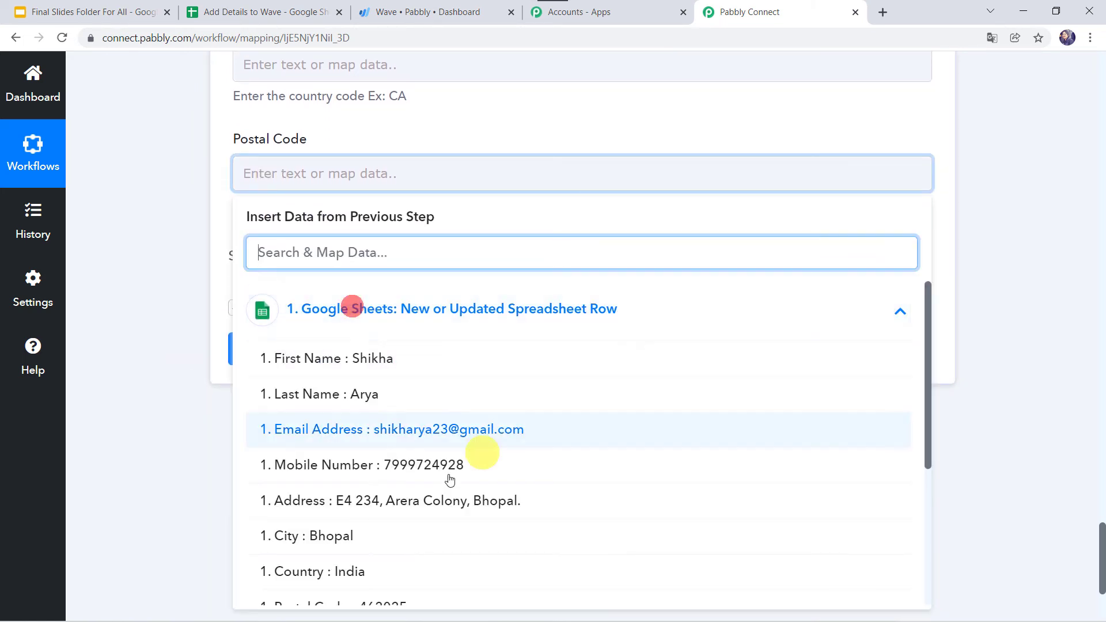
scroll(397, 500, "down", 4)
left_click(374, 415)
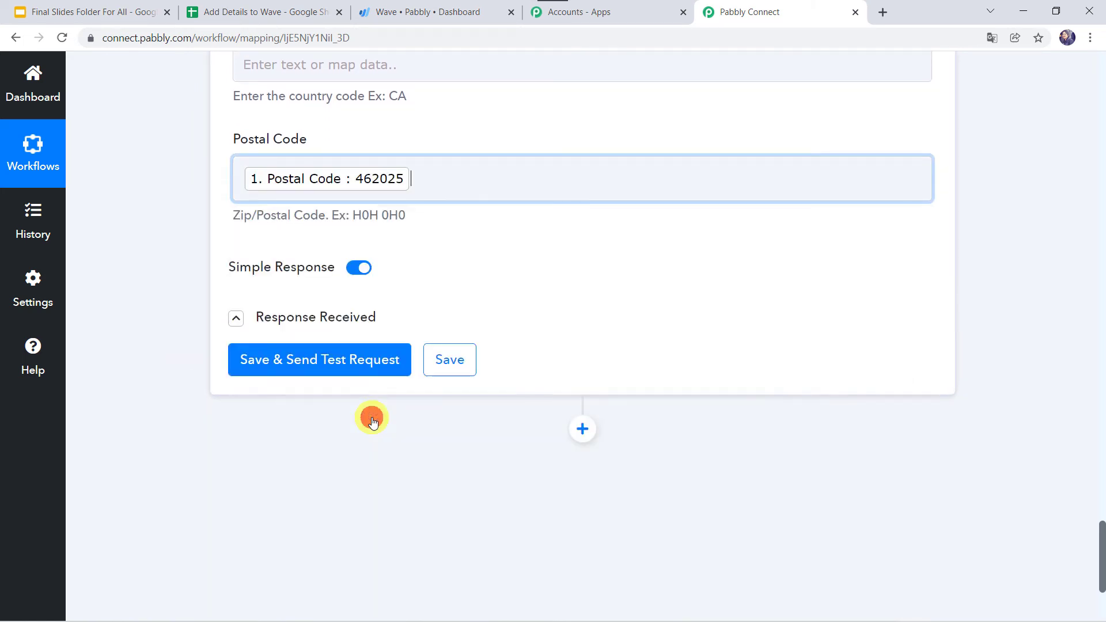
left_click(156, 300)
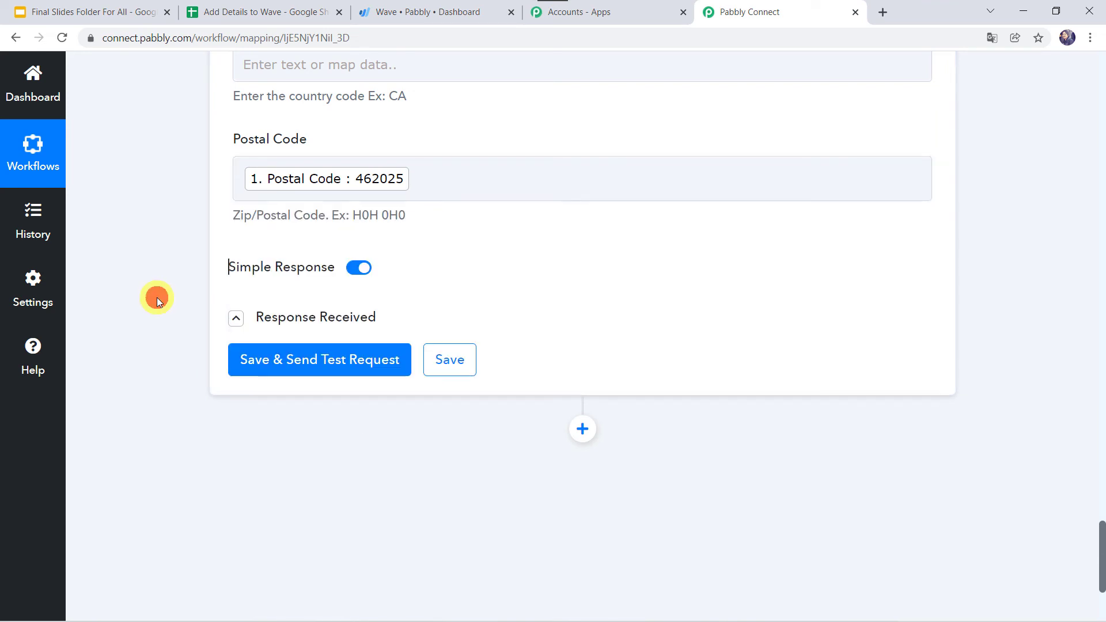
Save the Wave step, send a test request, and review the returned customer details
left_click(309, 368)
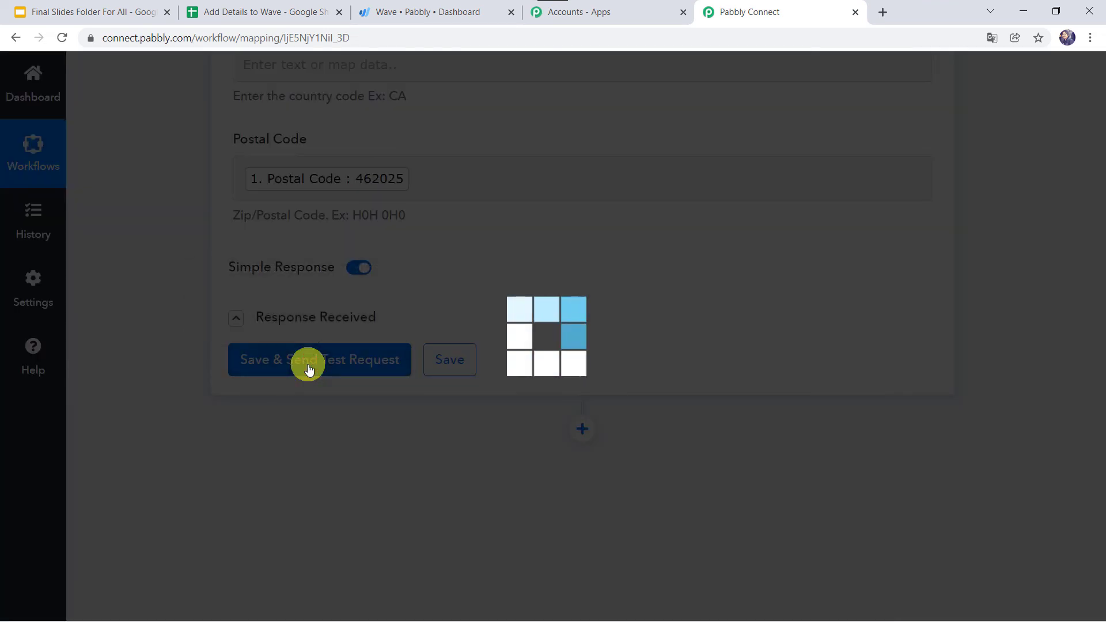
scroll(458, 547, "down", 5)
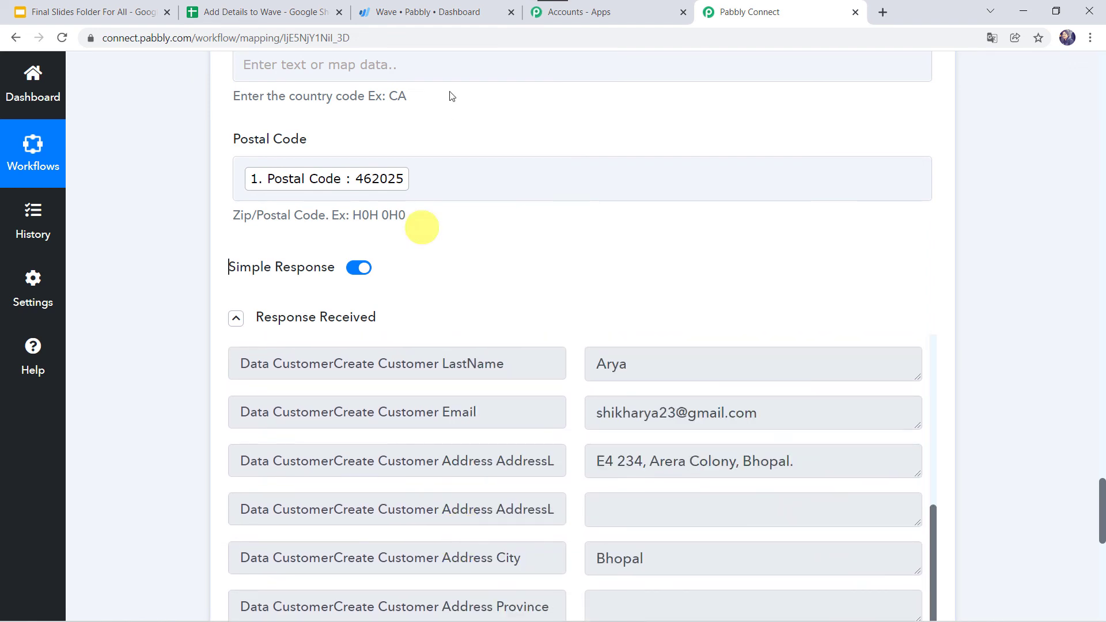
left_click(420, 11)
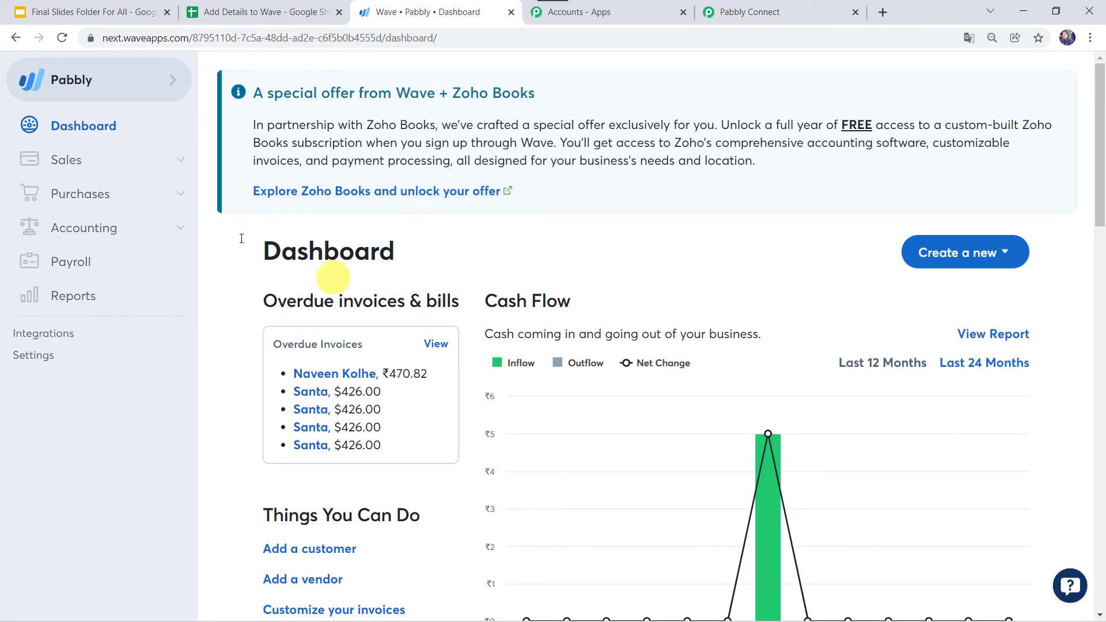
Search Wave's Sales > Customers list by the test customer's name to confirm it was created
left_click(80, 167)
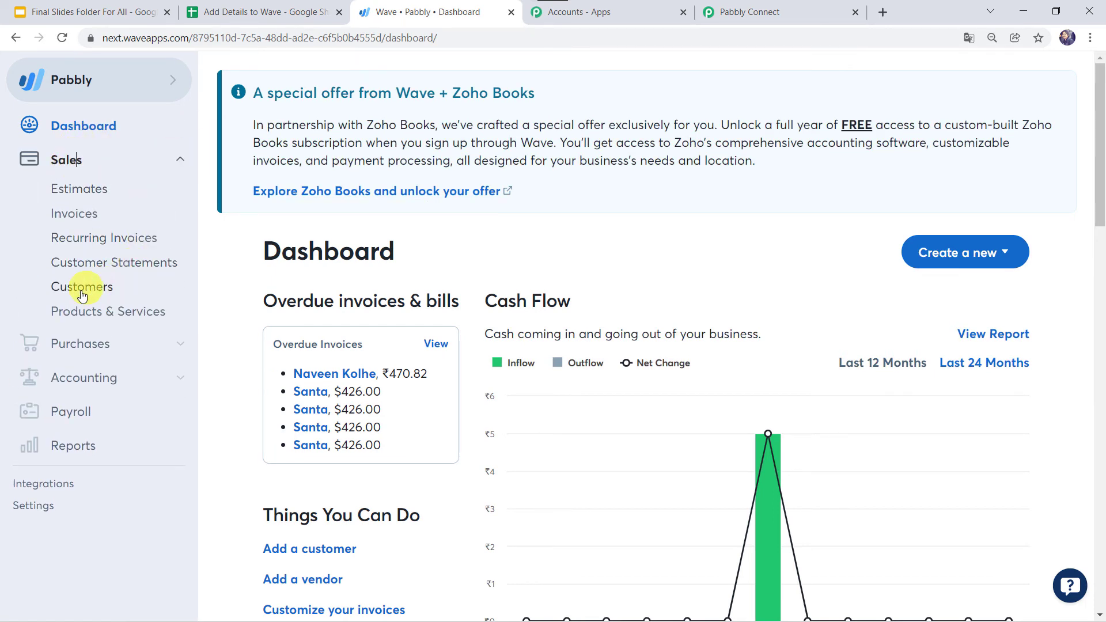
left_click(91, 292)
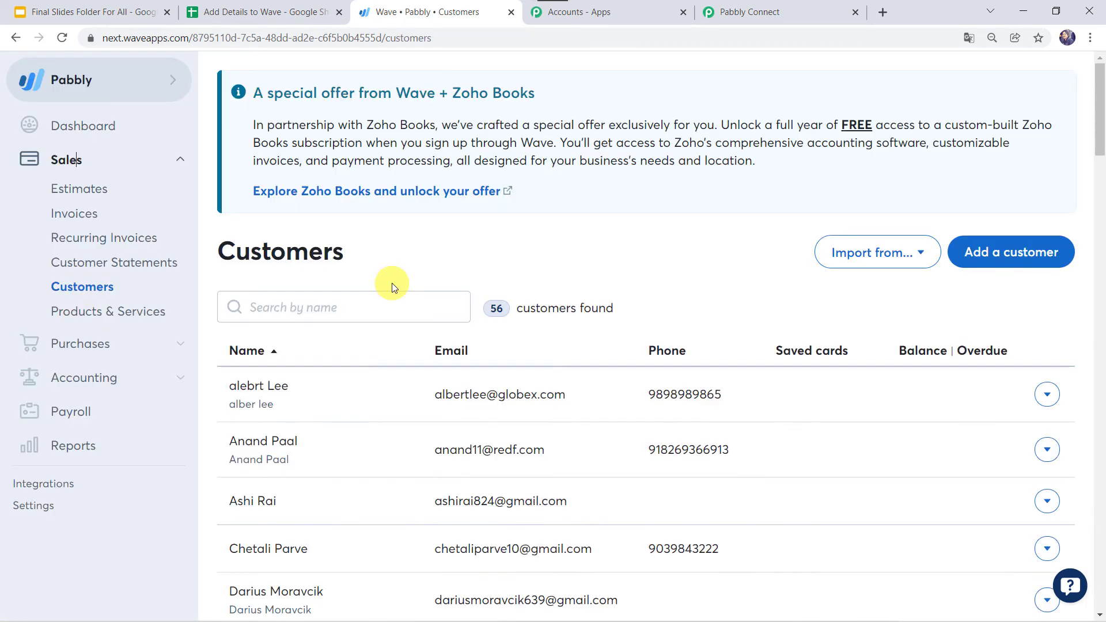
left_click(324, 301)
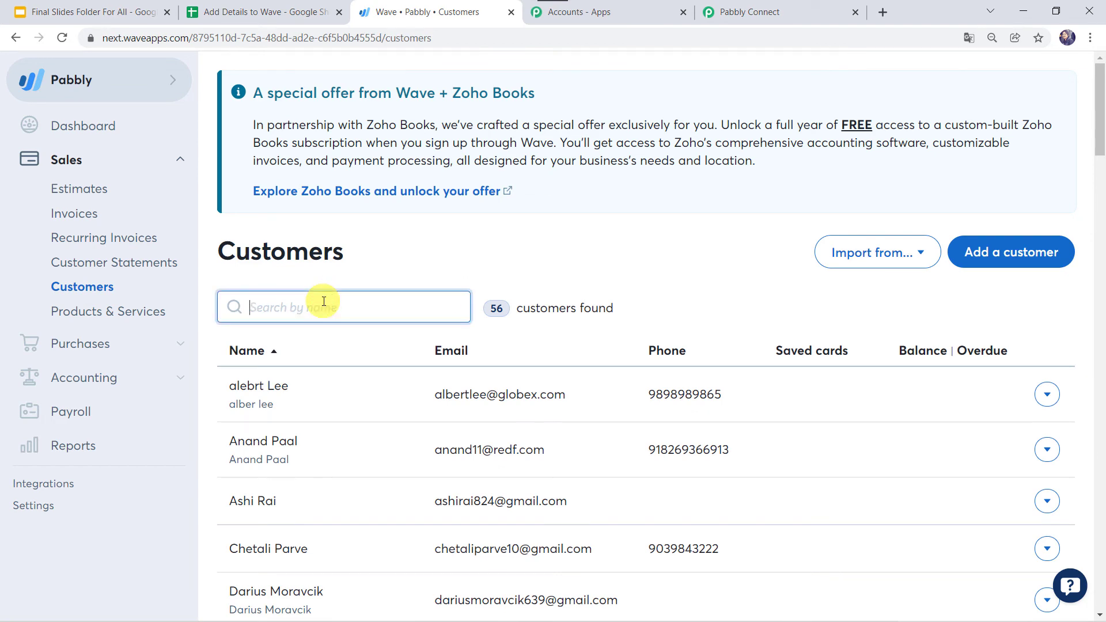
type("shik")
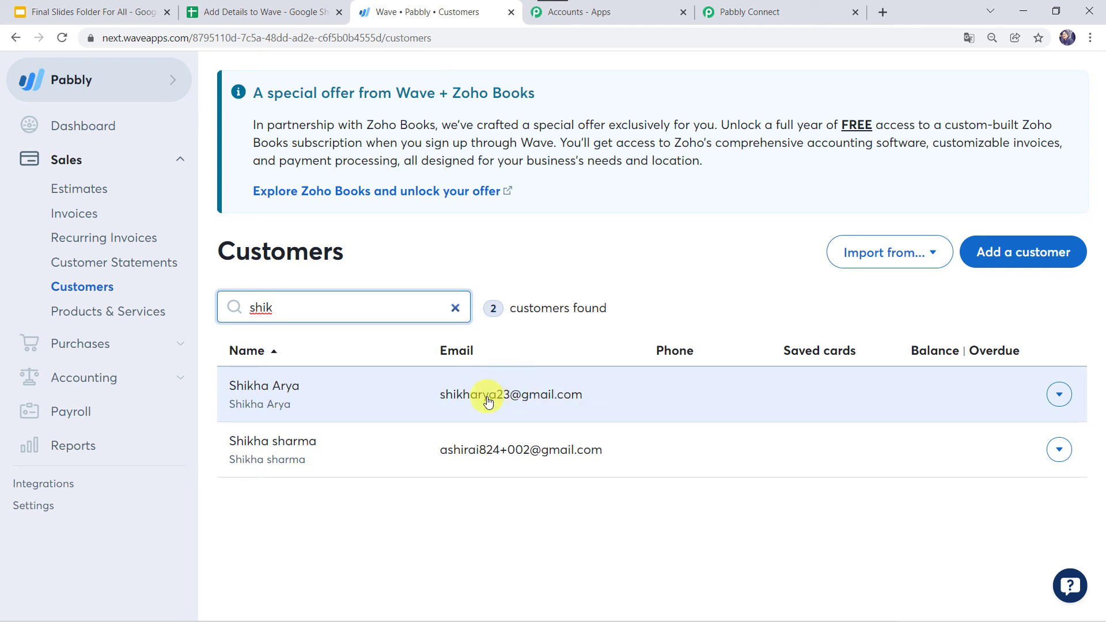
left_click(288, 12)
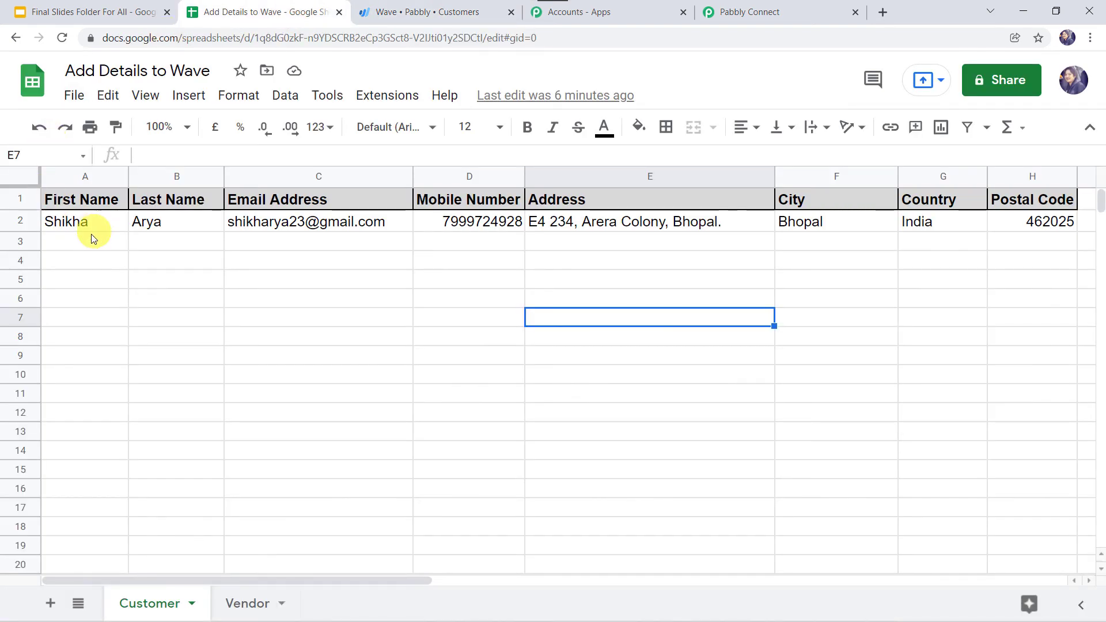
In row 3, enter the new customer's first name, last name, email and mobile number
left_click(84, 242)
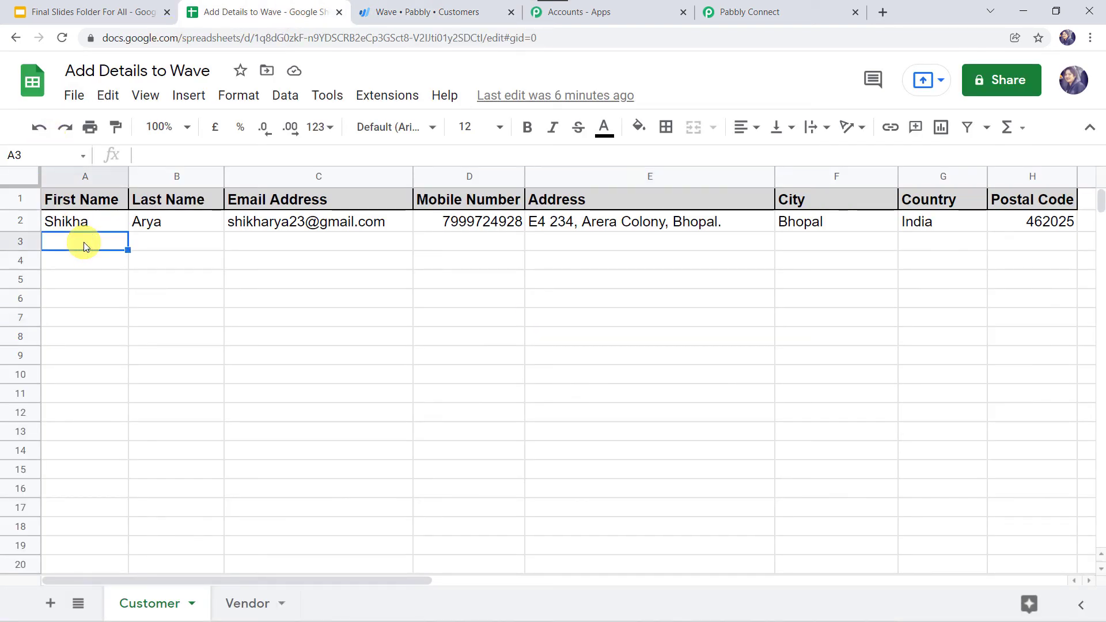
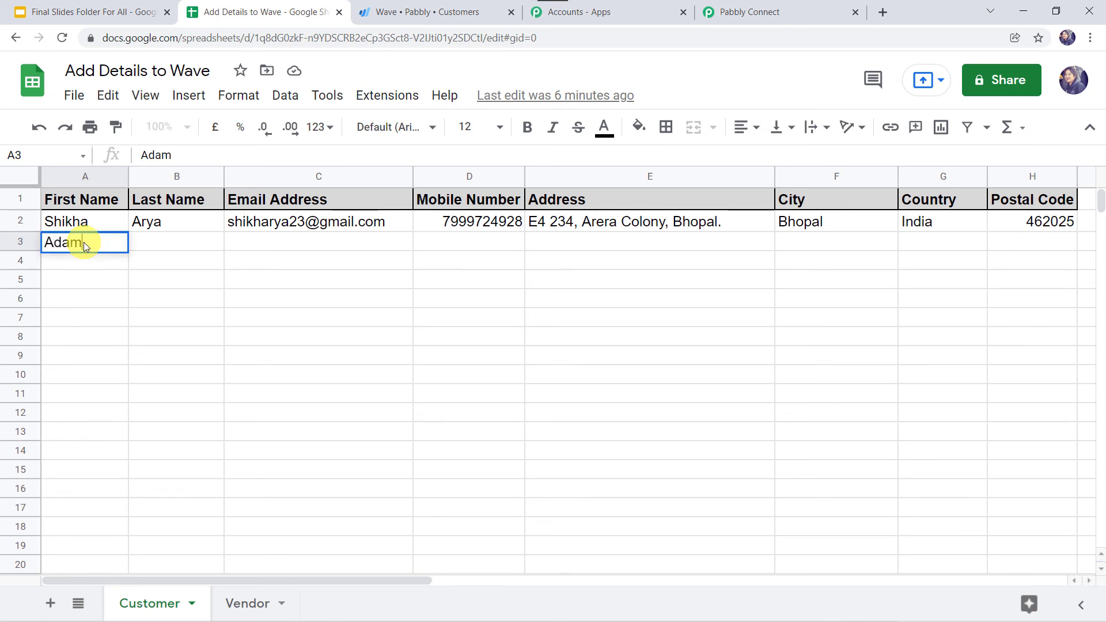
key("Tab")
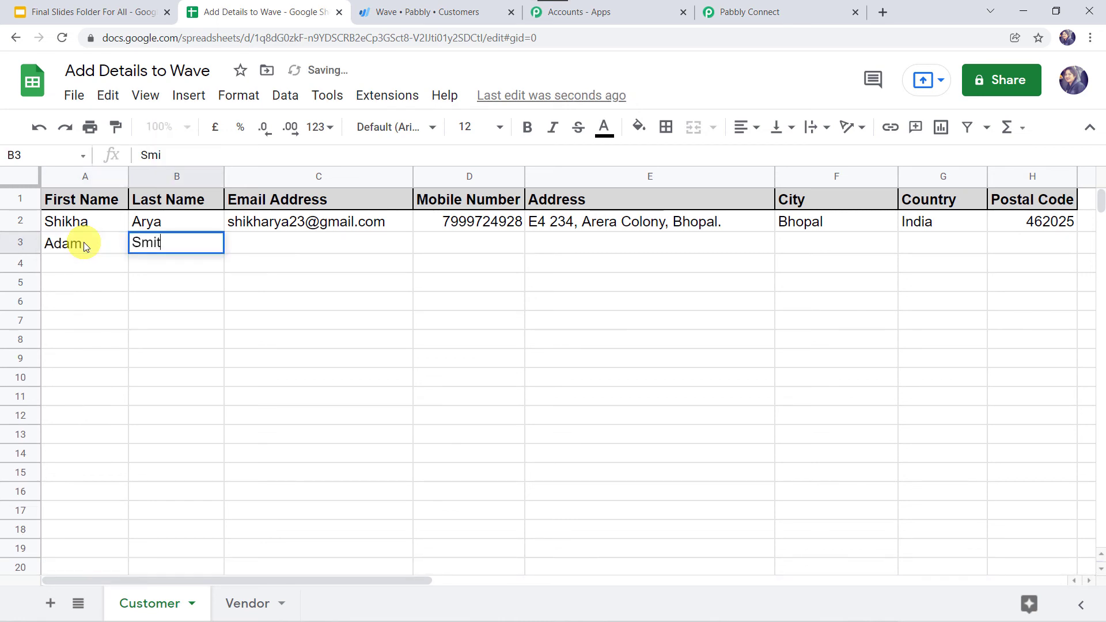
key("Tab")
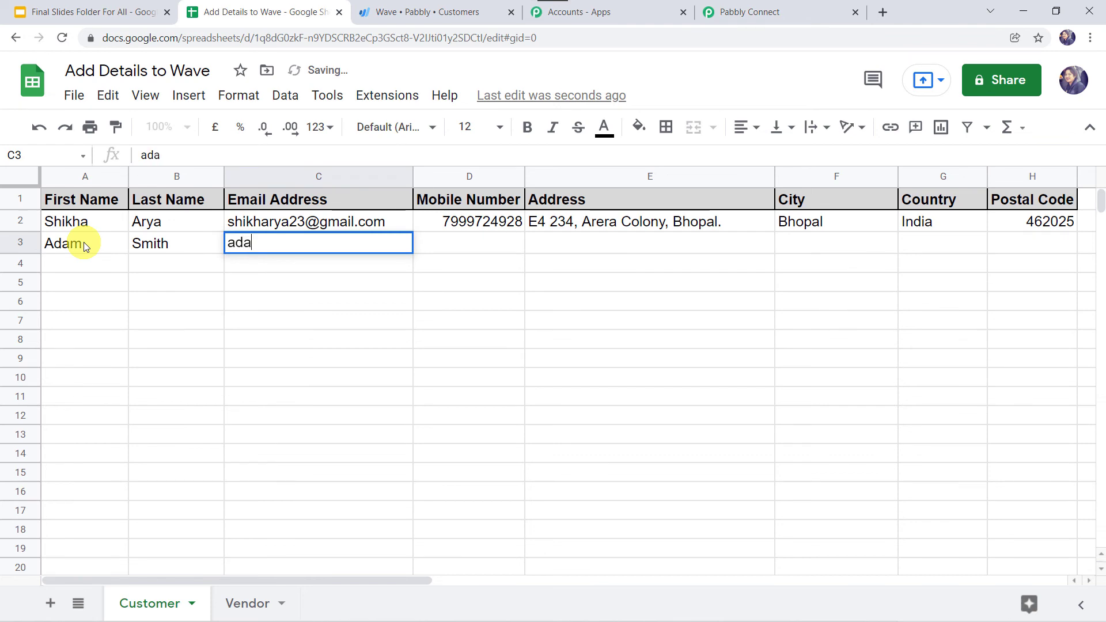
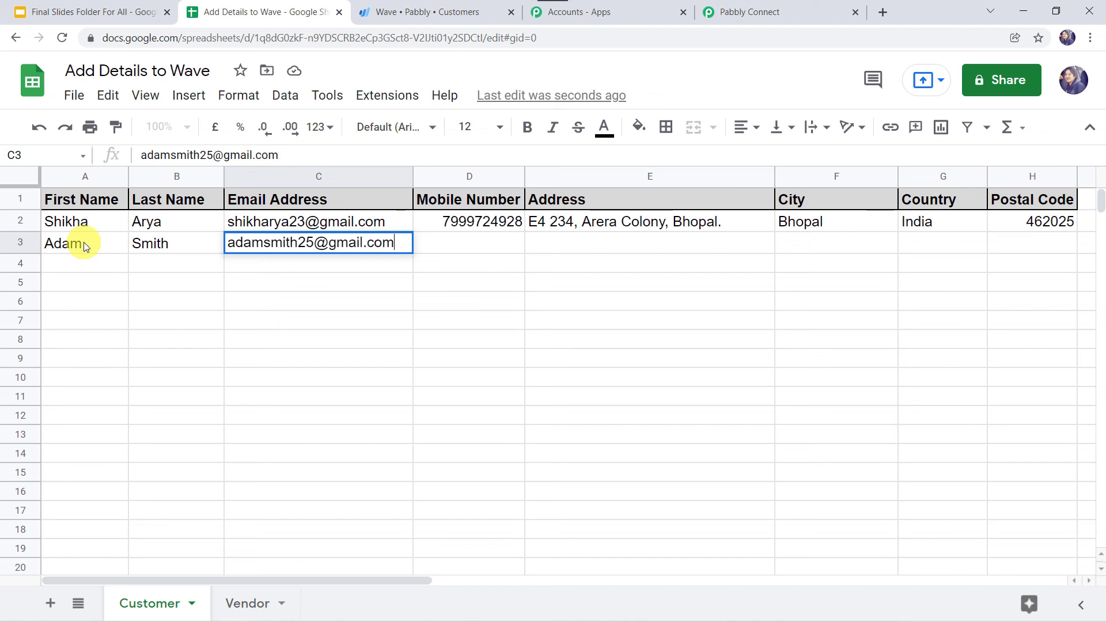
key("Tab")
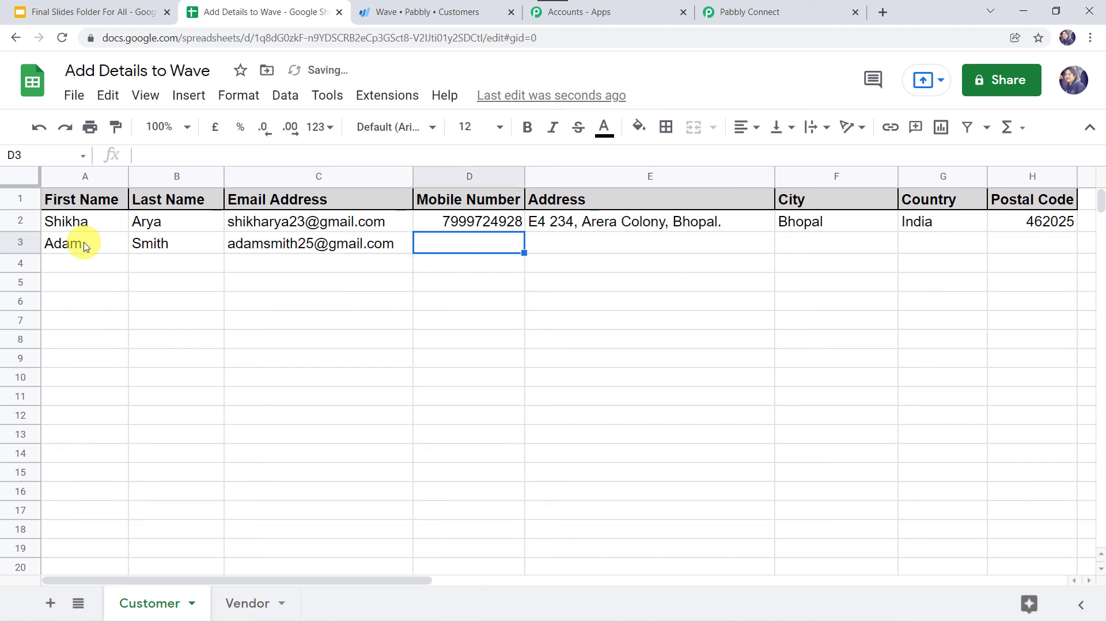
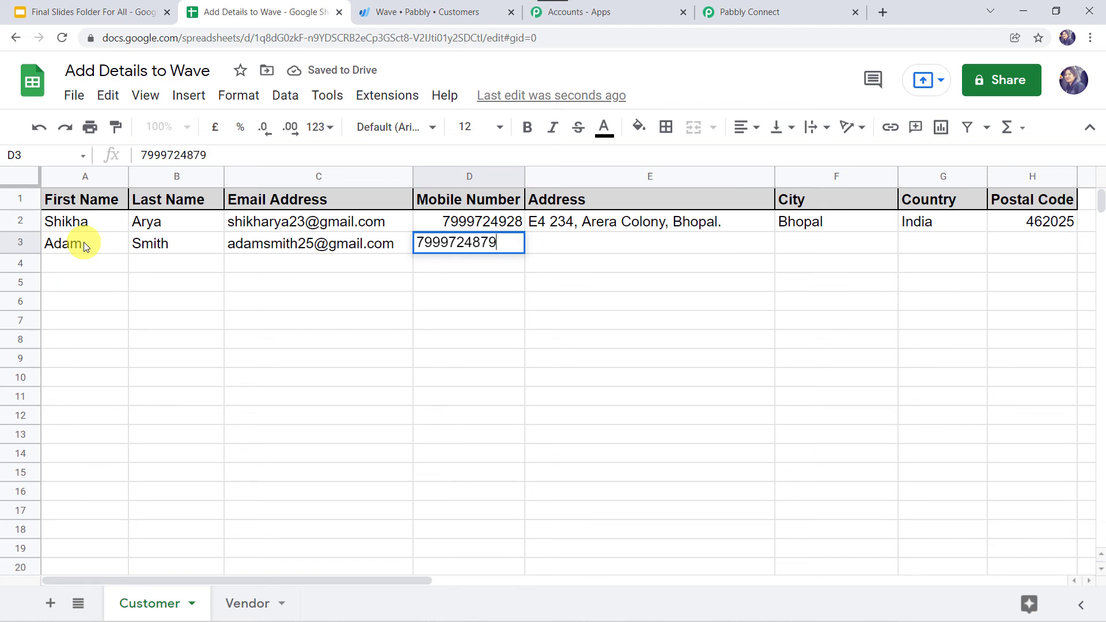
key("Tab")
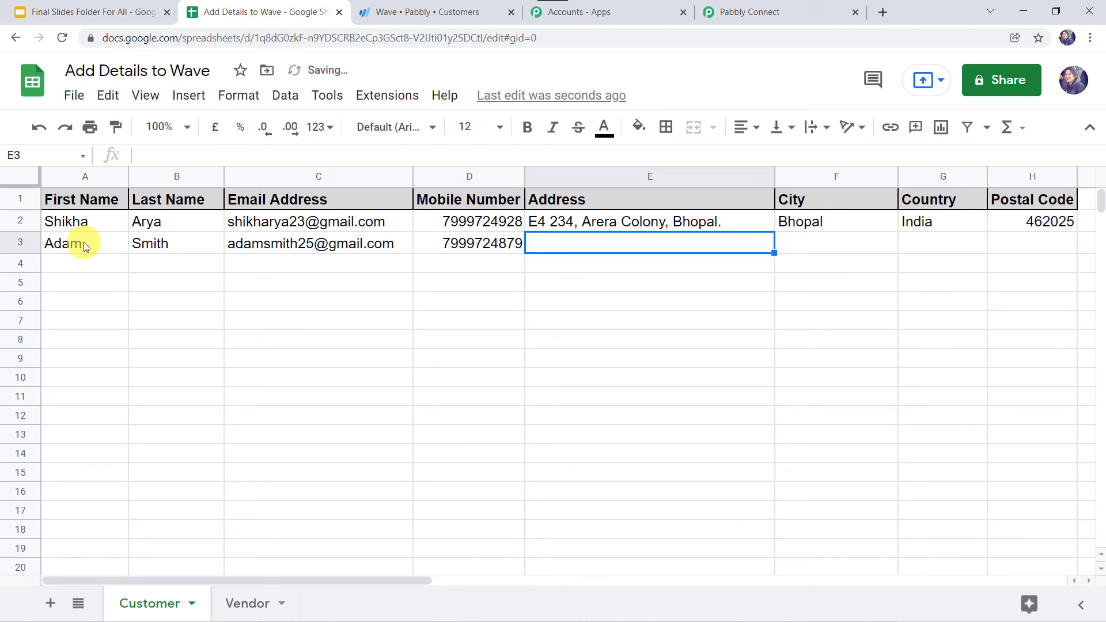
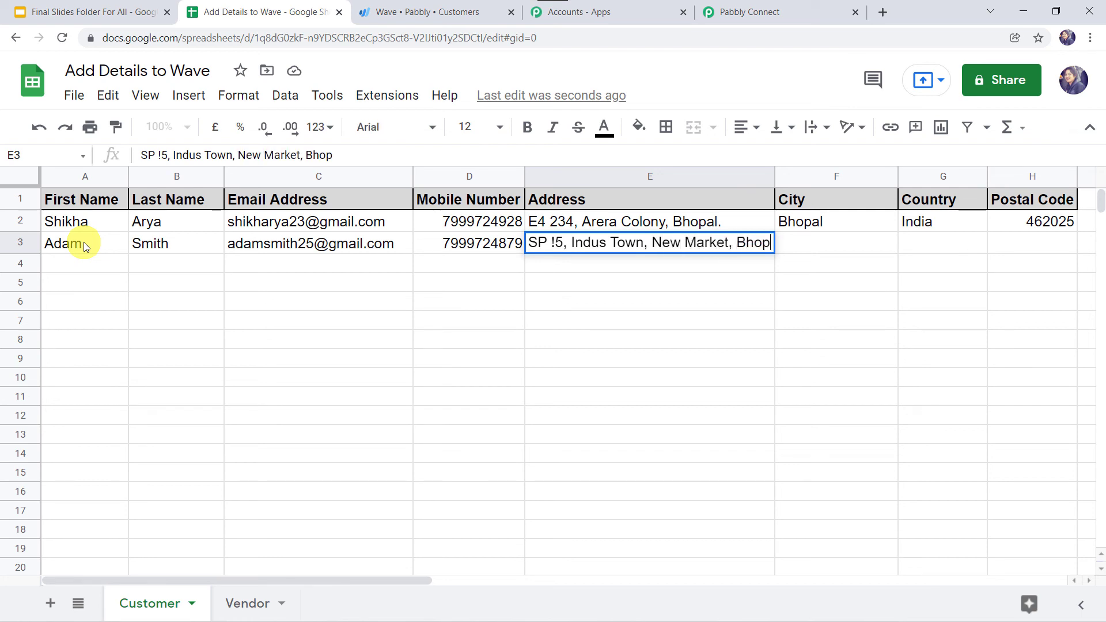
Complete the row with the street address, city Bhopal, country India and postal code 462056
key("Tab")
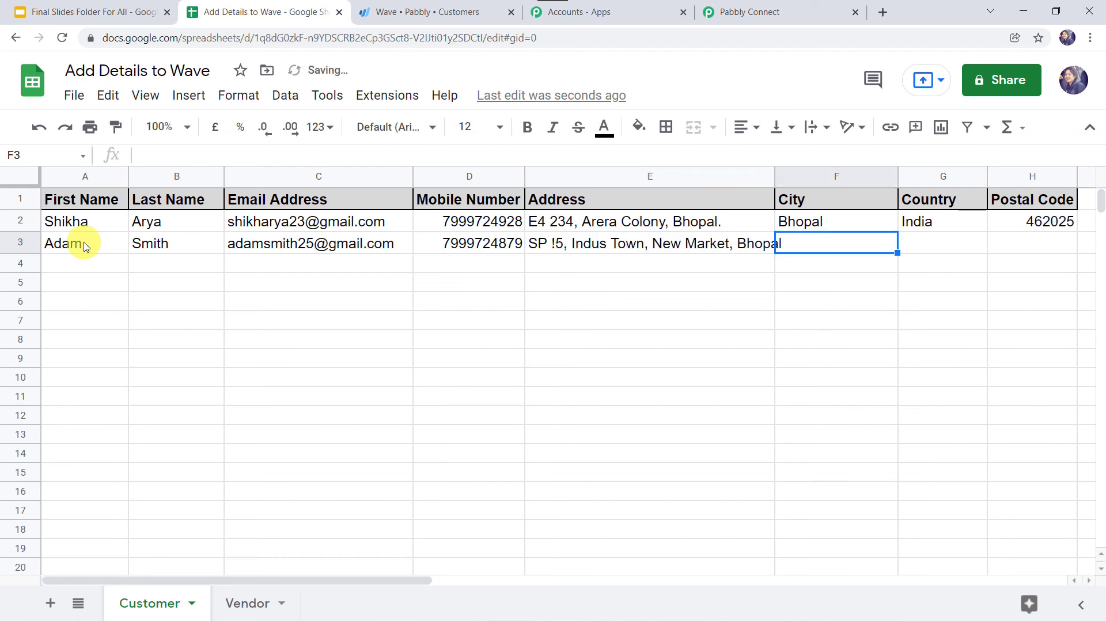
type("Bhopal")
key("Tab")
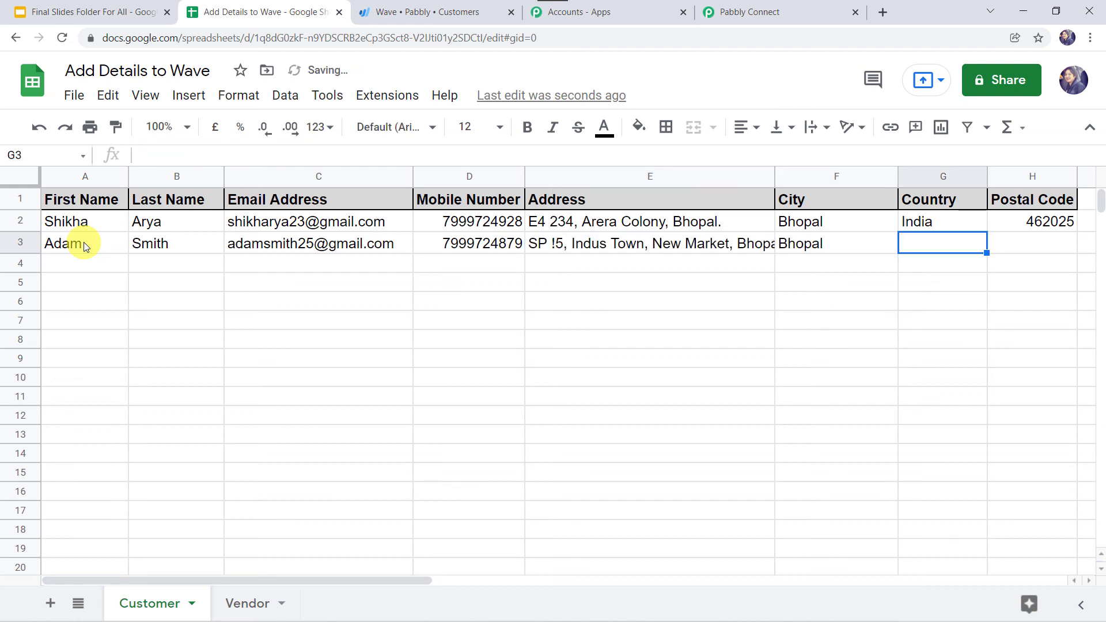
type("India")
key("Tab")
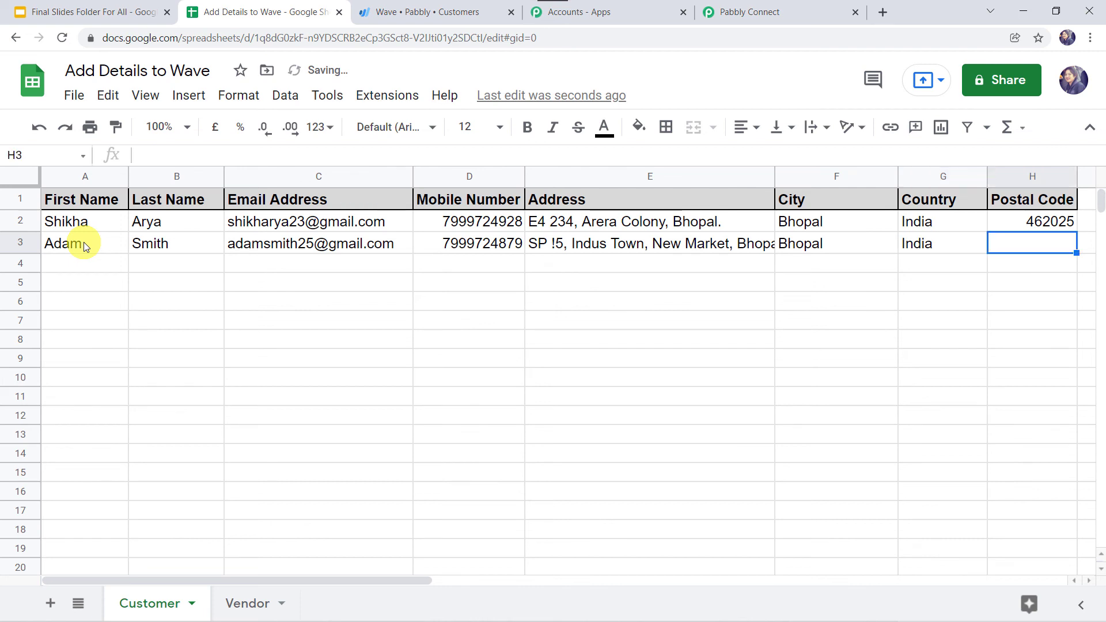
type("4620")
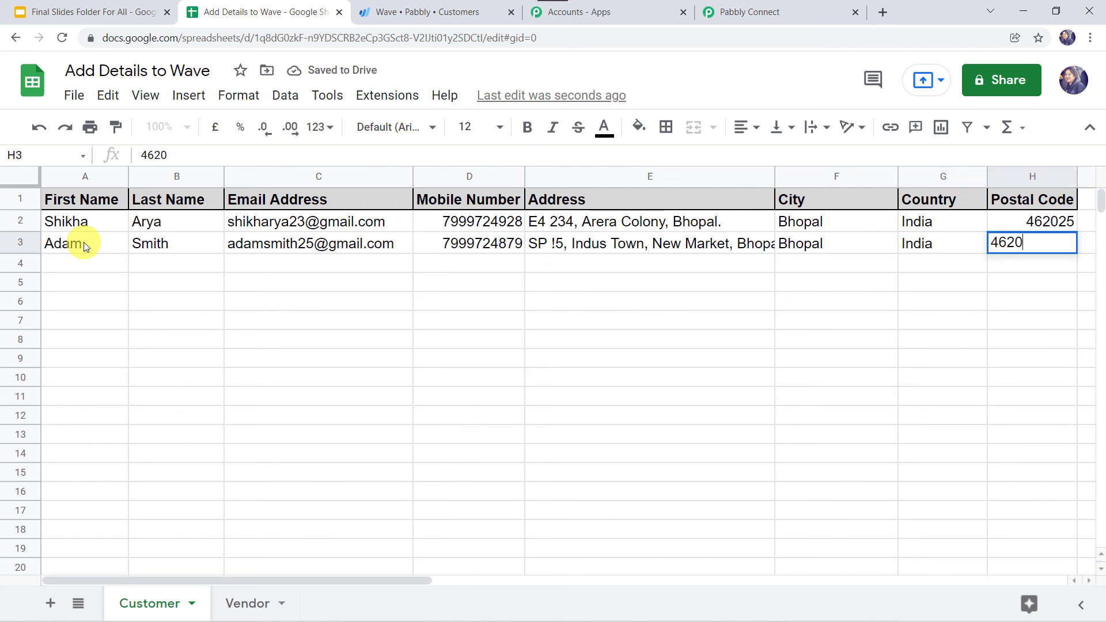
type("56")
key("Return")
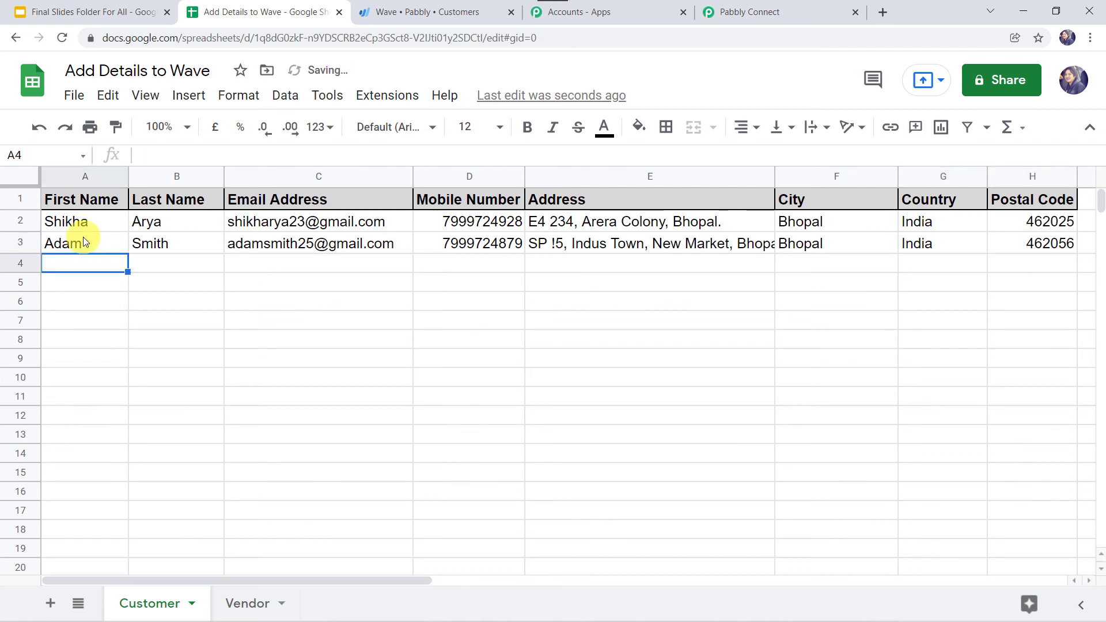
Reload Wave's Customers page and search the new customer's name to confirm it was added
left_click(436, 11)
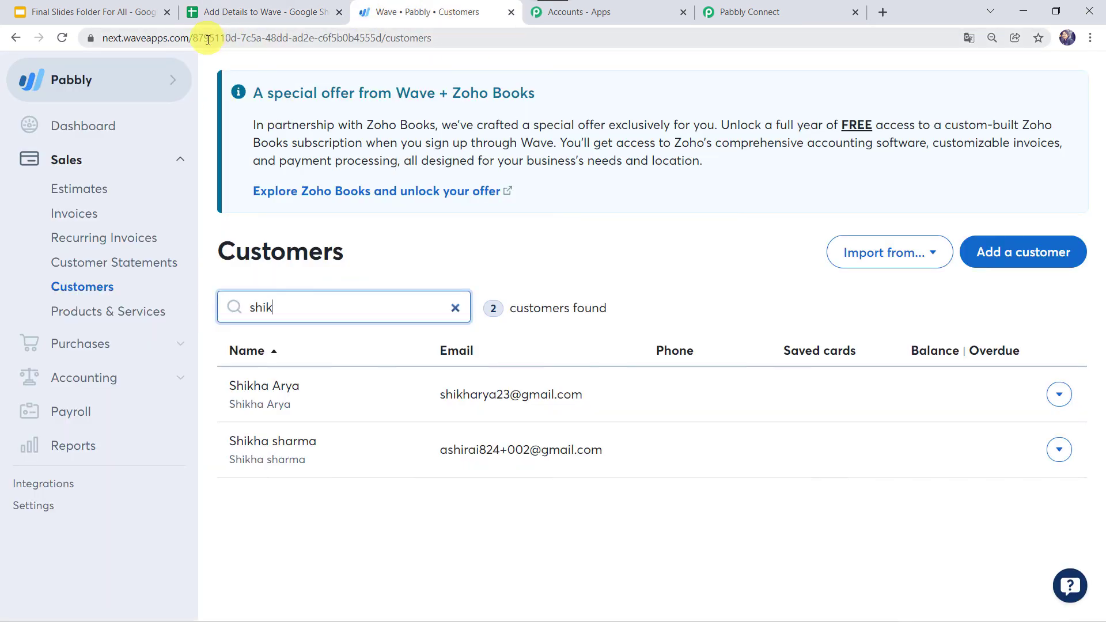
left_click(60, 37)
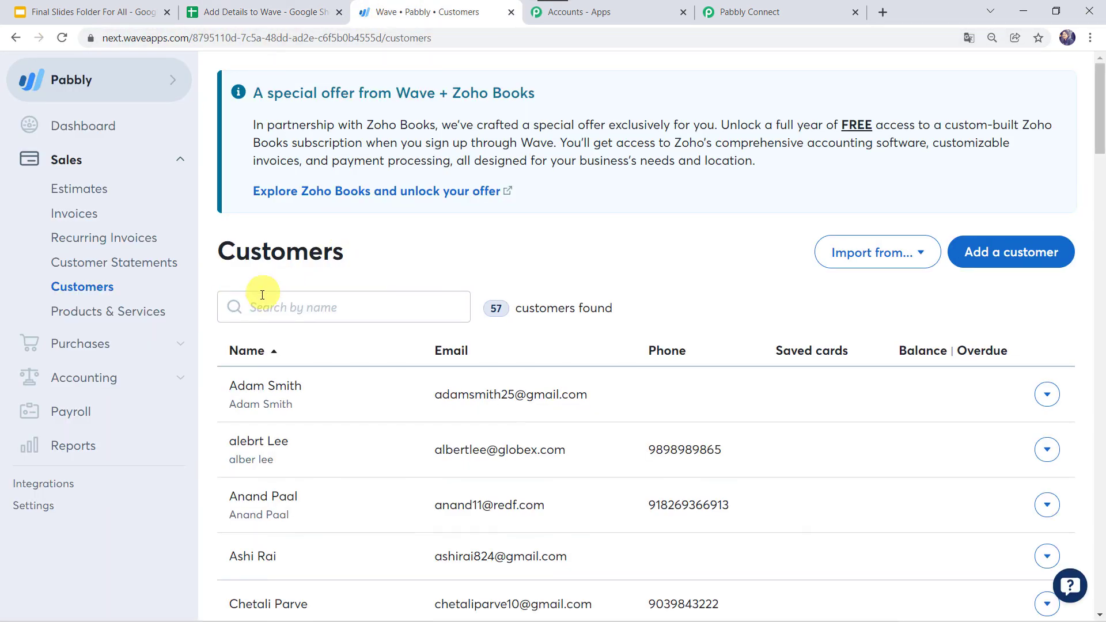
left_click(271, 305)
type("add")
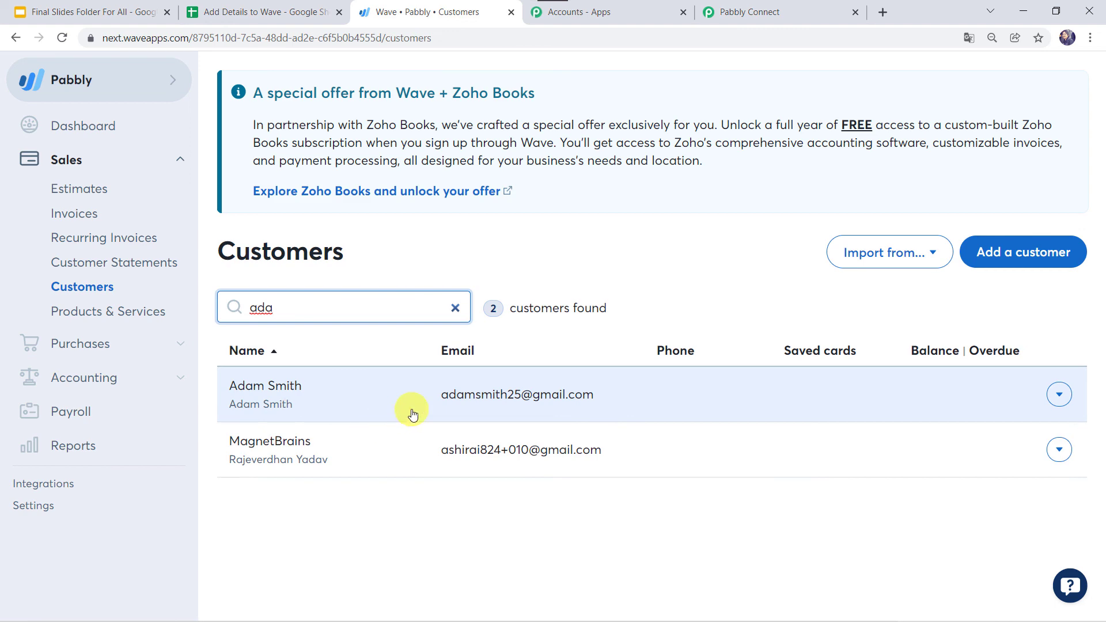
left_click(795, 11)
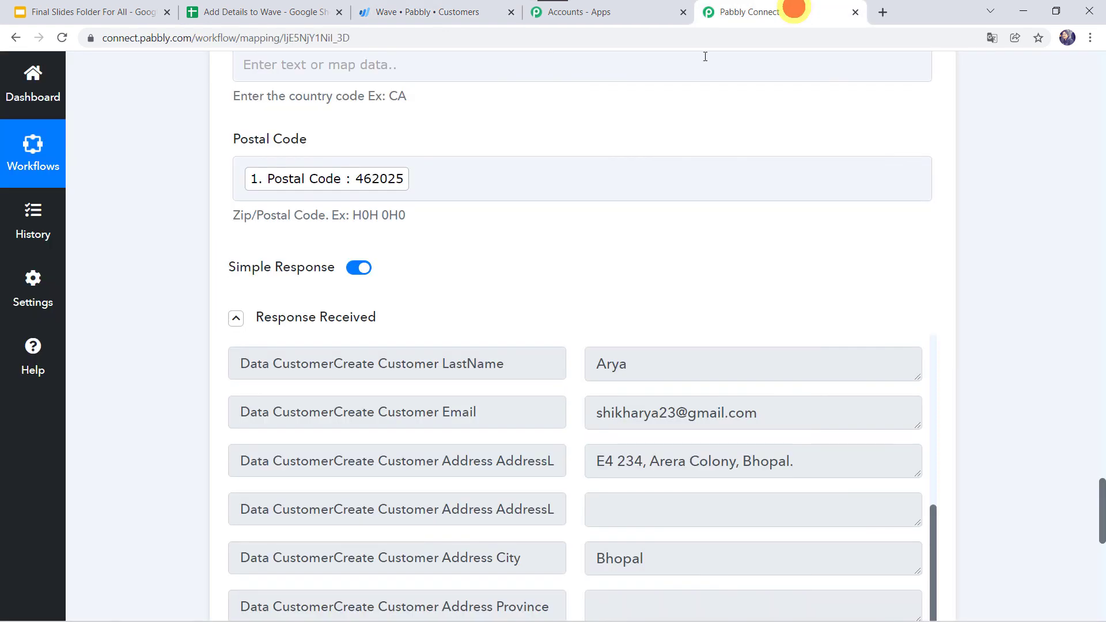
Save the Wave Create a Customer step, then collapse it and the Google Sheets trigger
scroll(480, 272, "down", 6)
left_click(449, 390)
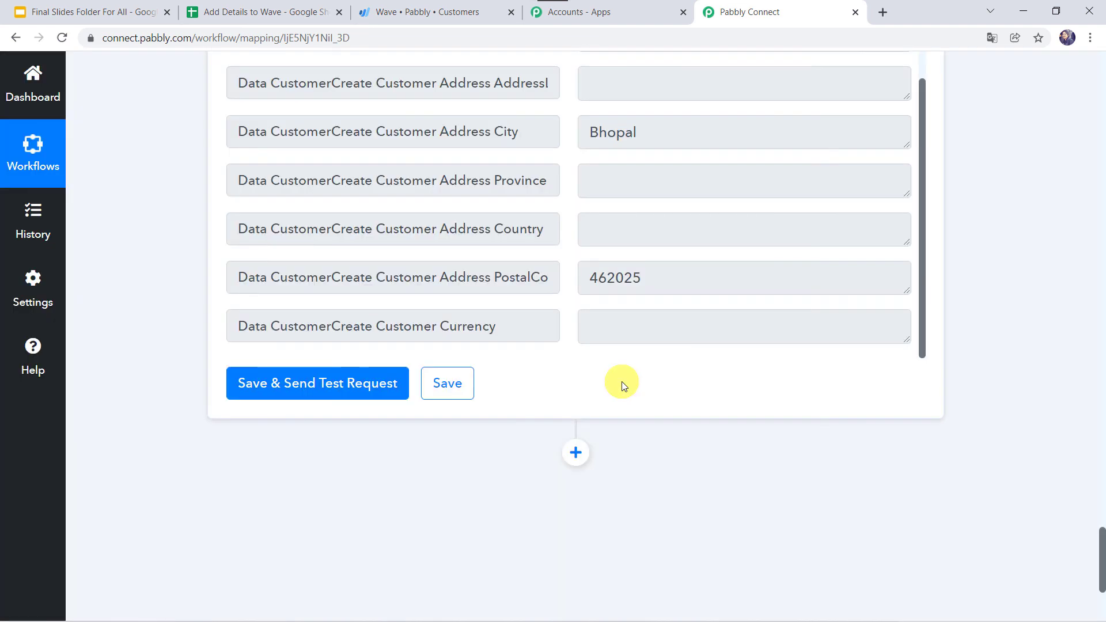
scroll(126, 258, "up", 8)
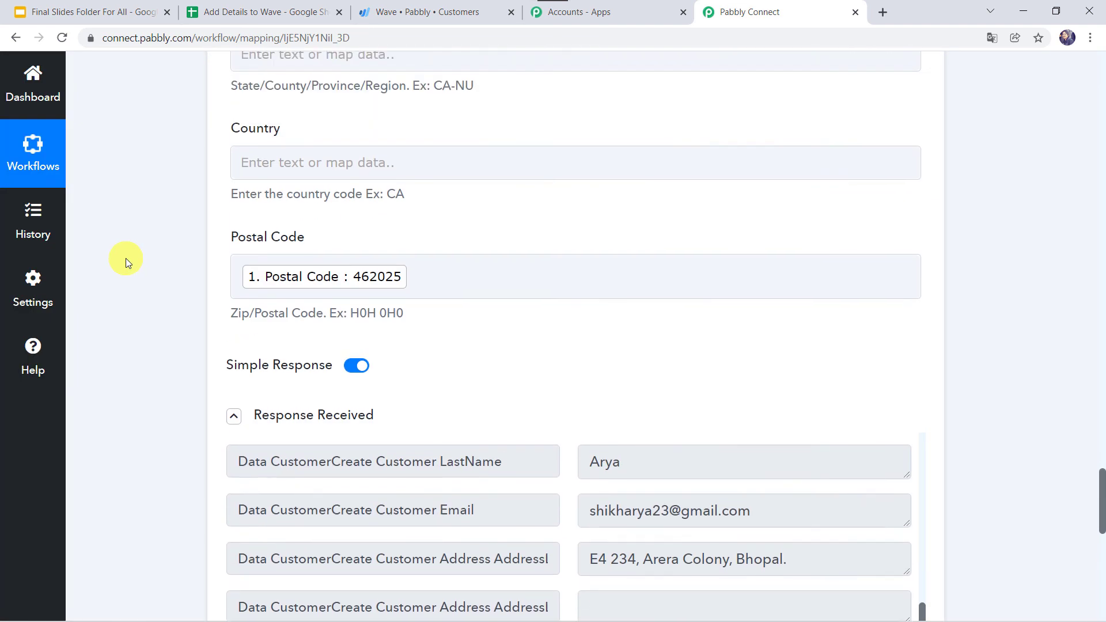
scroll(126, 258, "up", 20)
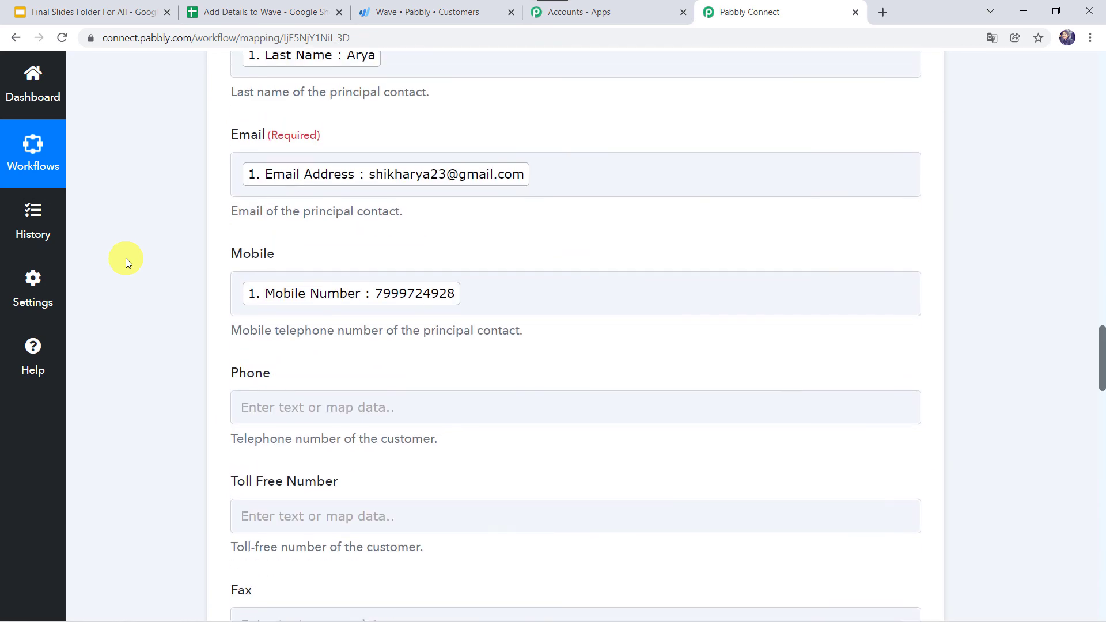
scroll(125, 258, "up", 15)
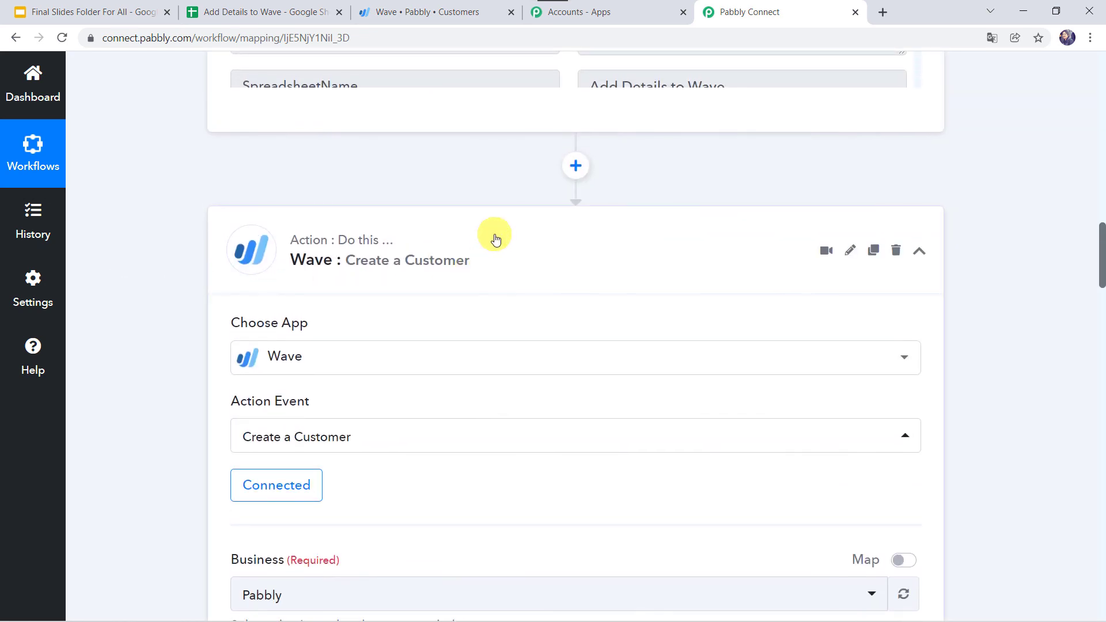
left_click(496, 239)
scroll(177, 132, "up", 10)
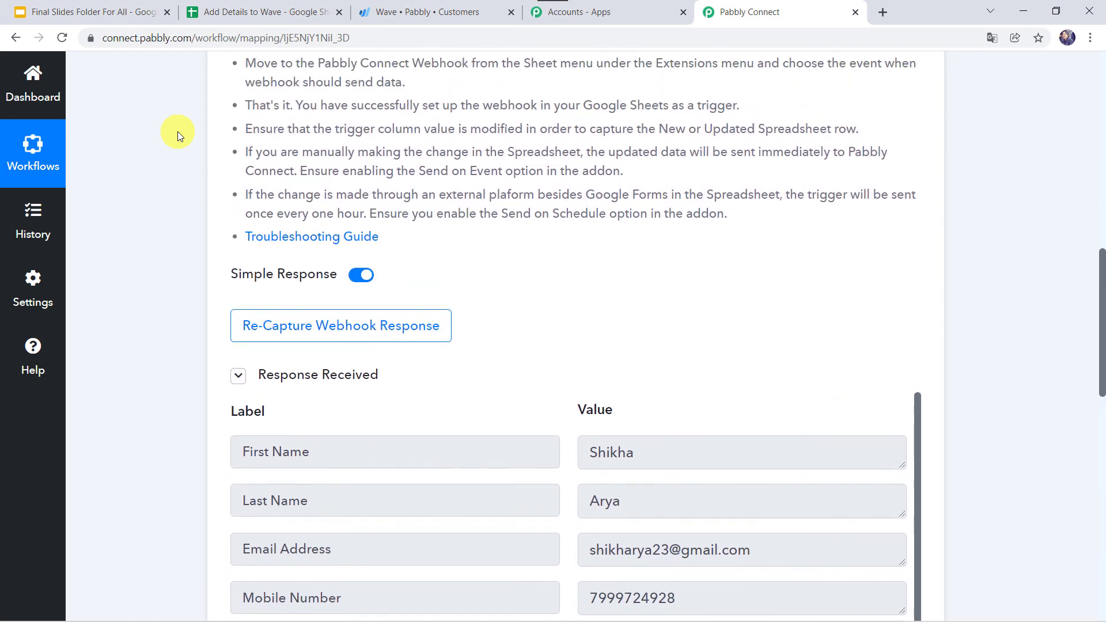
scroll(177, 131, "up", 8)
left_click(452, 74)
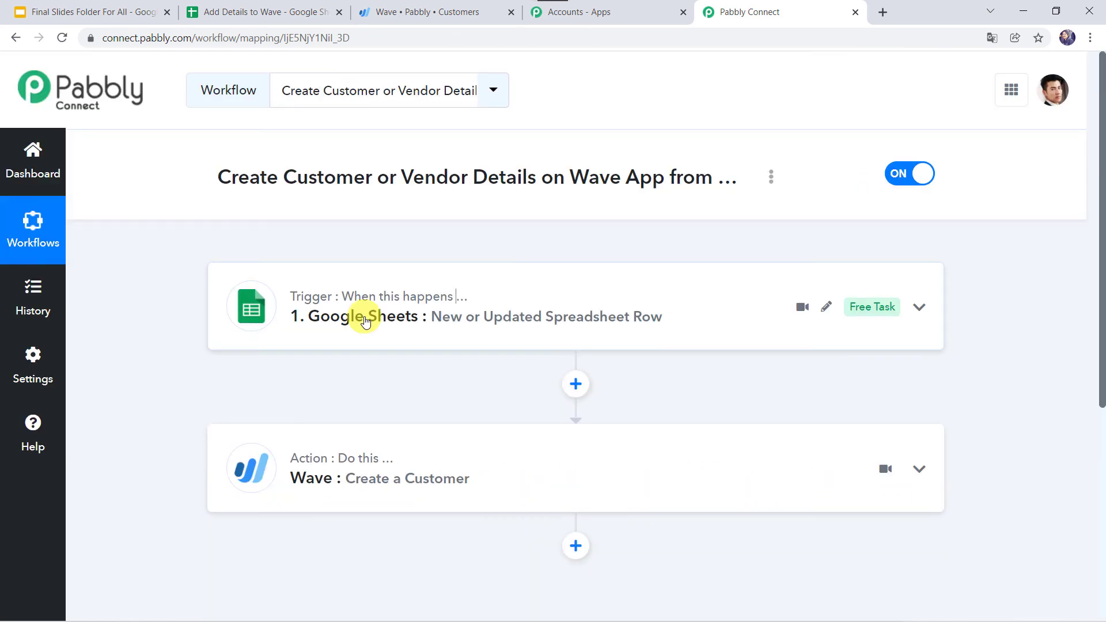